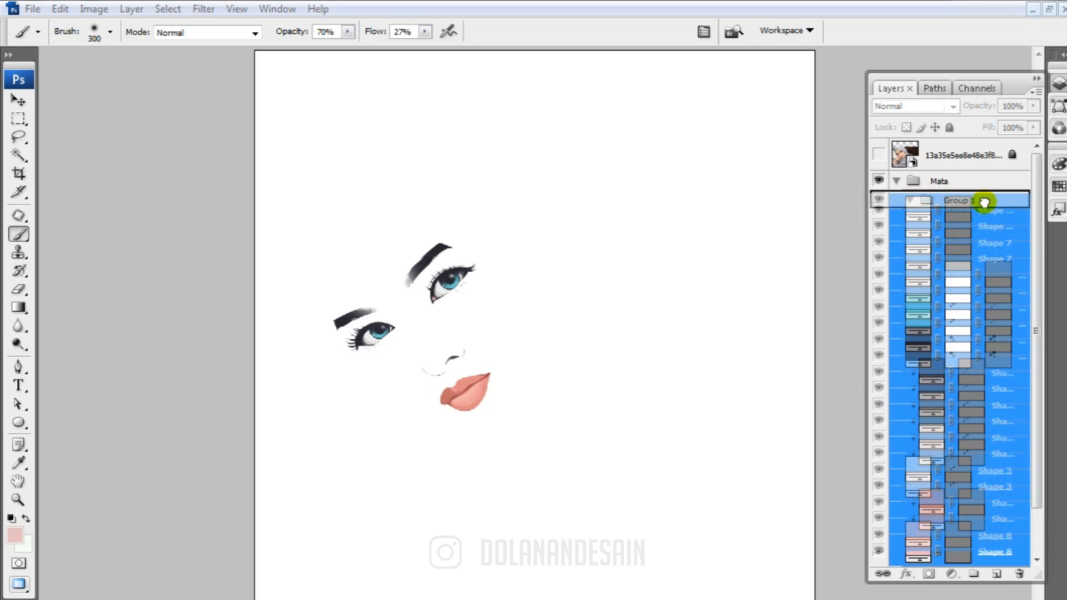
Name the new group inside the outer Mata group Mata and add a layer named line art above it
click(909, 204)
click(953, 207)
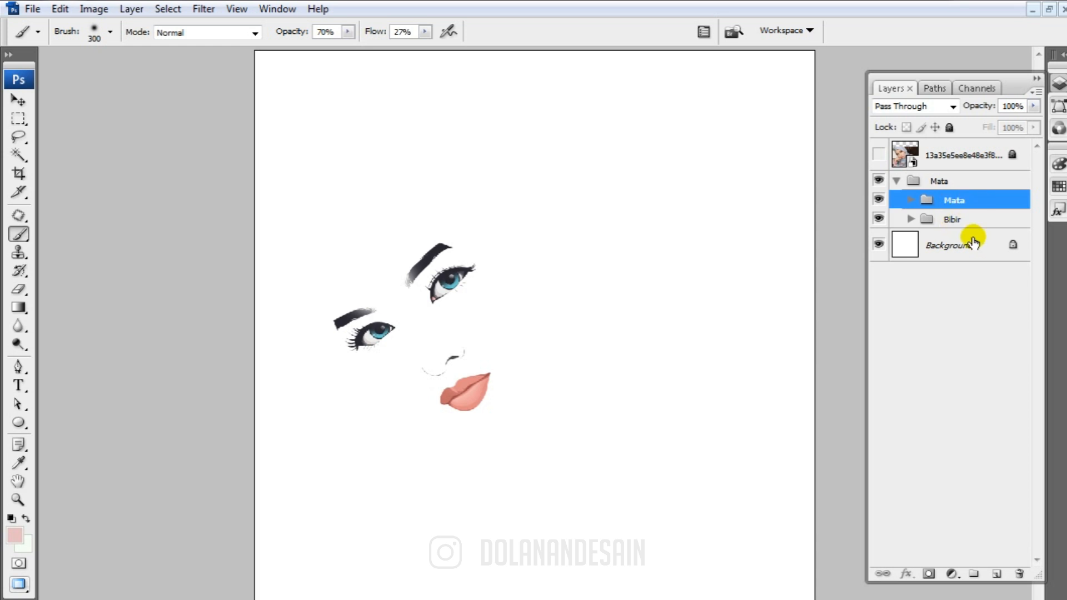
click(993, 573)
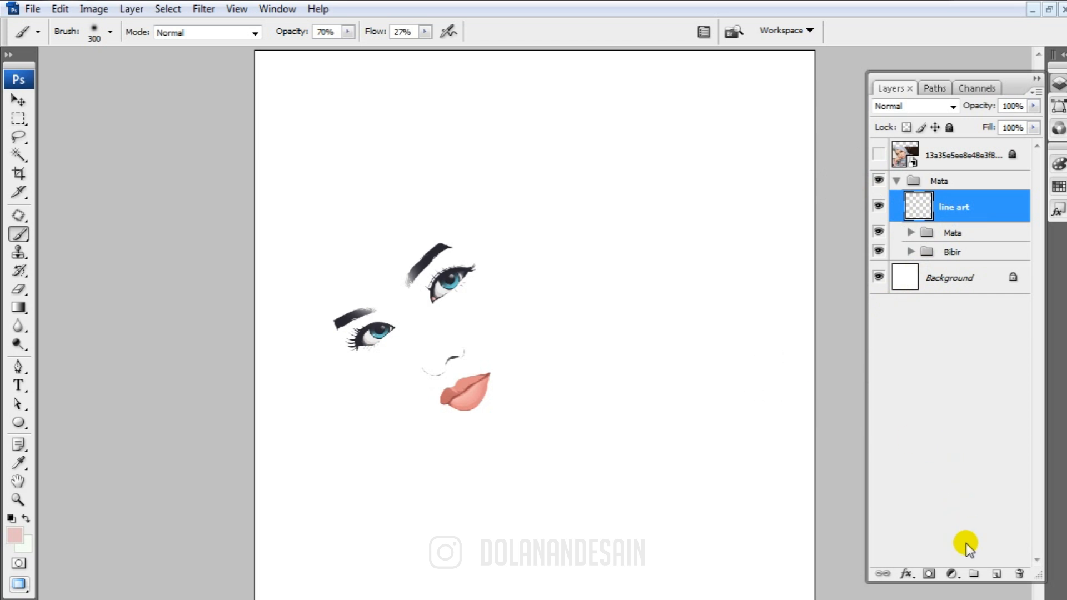
Put the line art layer into a new group also named line art, and select the layer inside it
click(973, 575)
drag(952, 211, 962, 201)
click(907, 206)
click(923, 208)
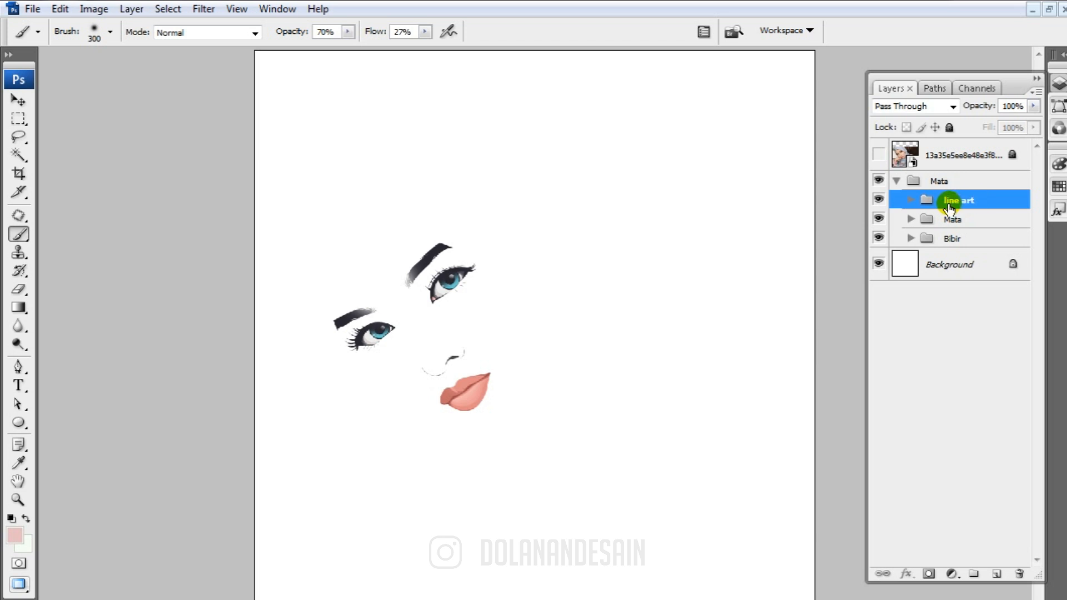
click(912, 201)
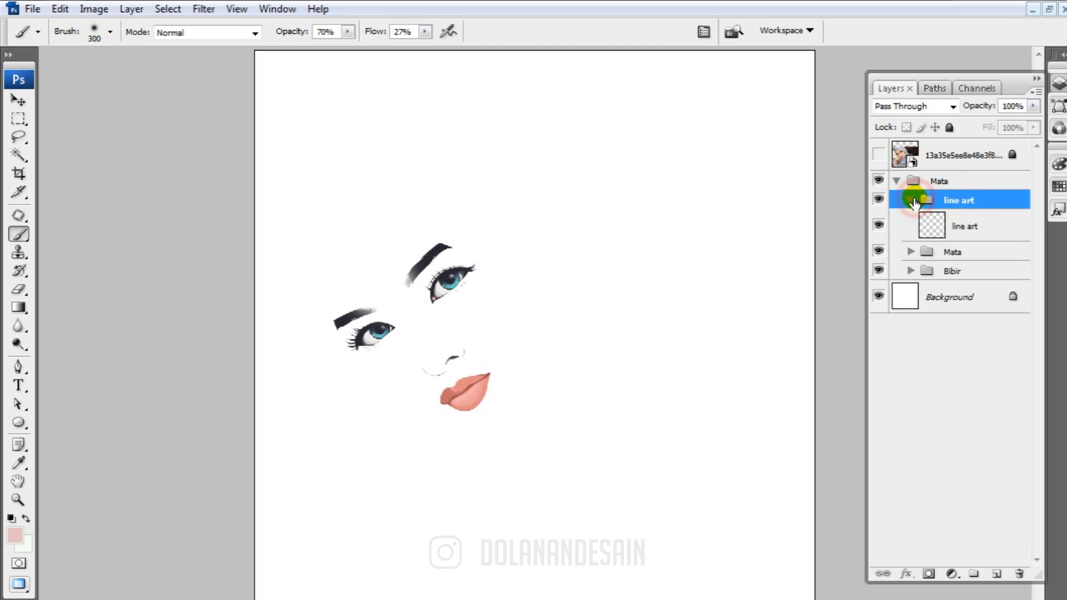
click(967, 224)
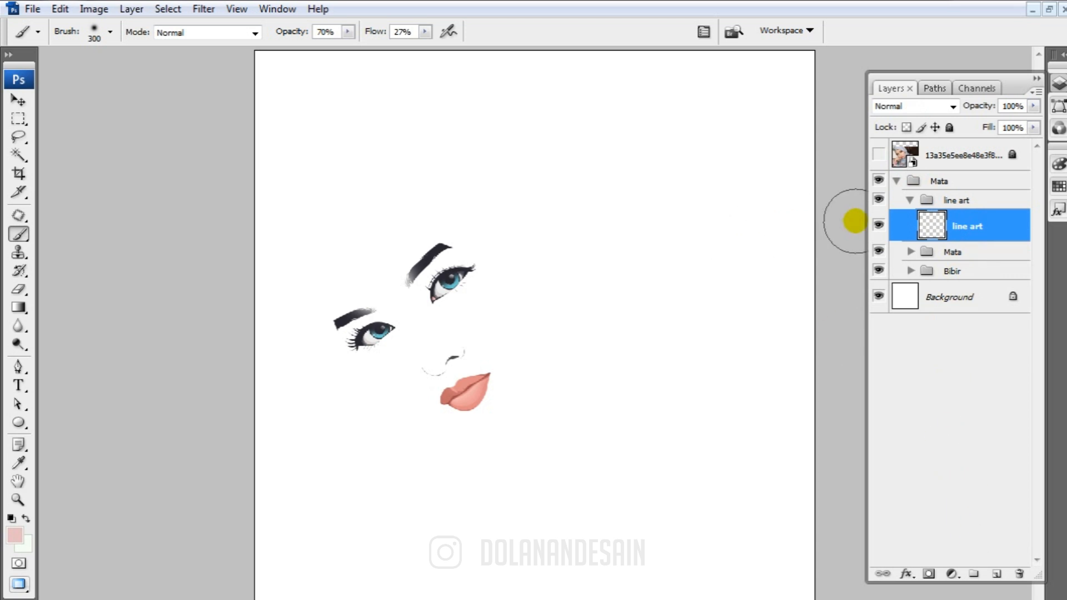
Set the Pen tool's shape colour to the dark eyebrow colour #282631, sampled from the drawing
key(p)
click(564, 33)
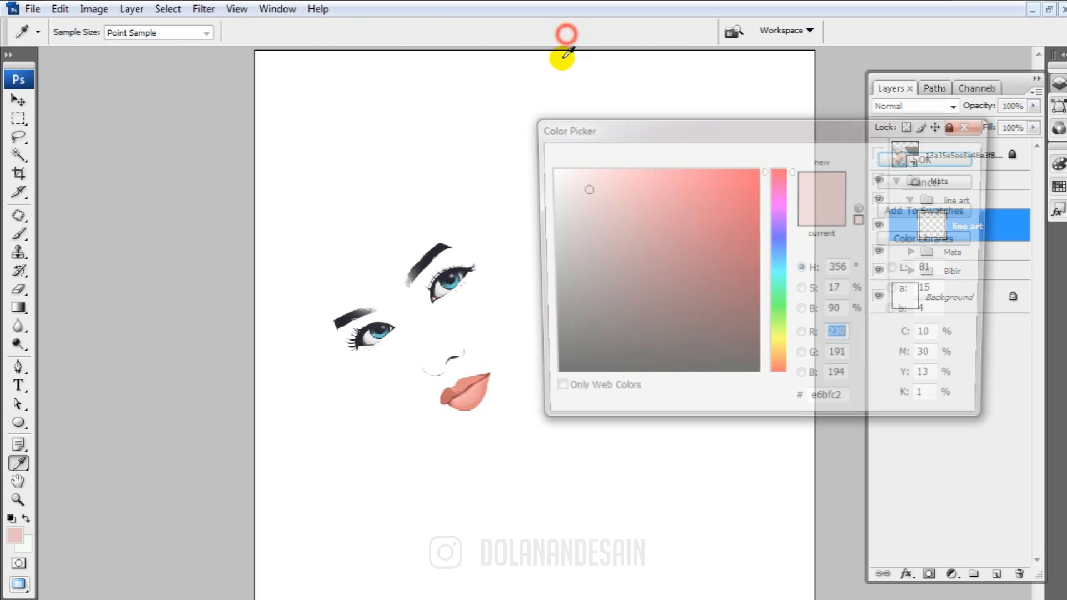
click(337, 322)
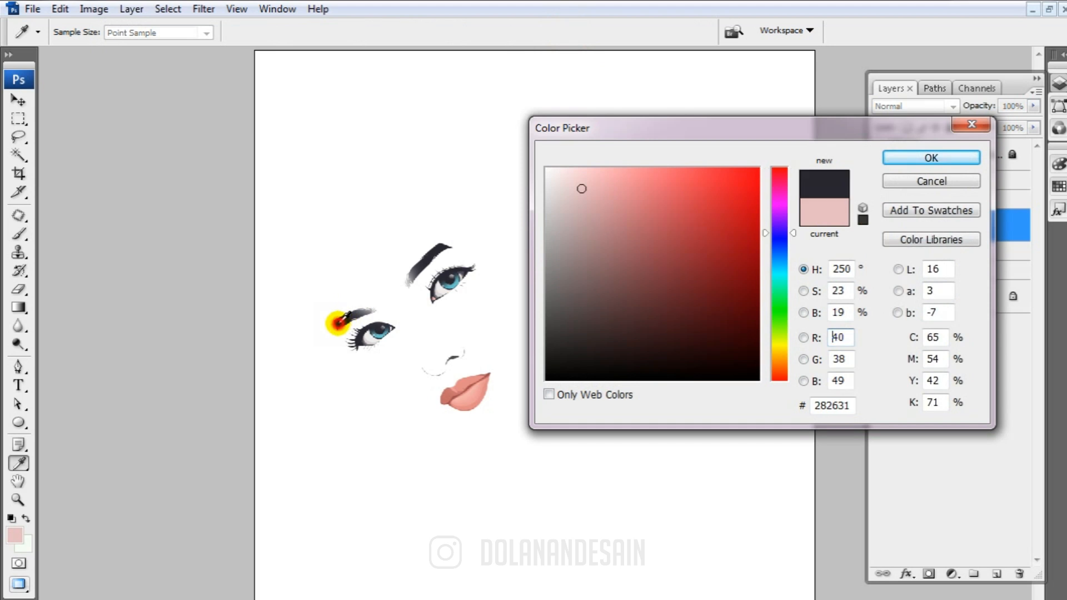
click(894, 161)
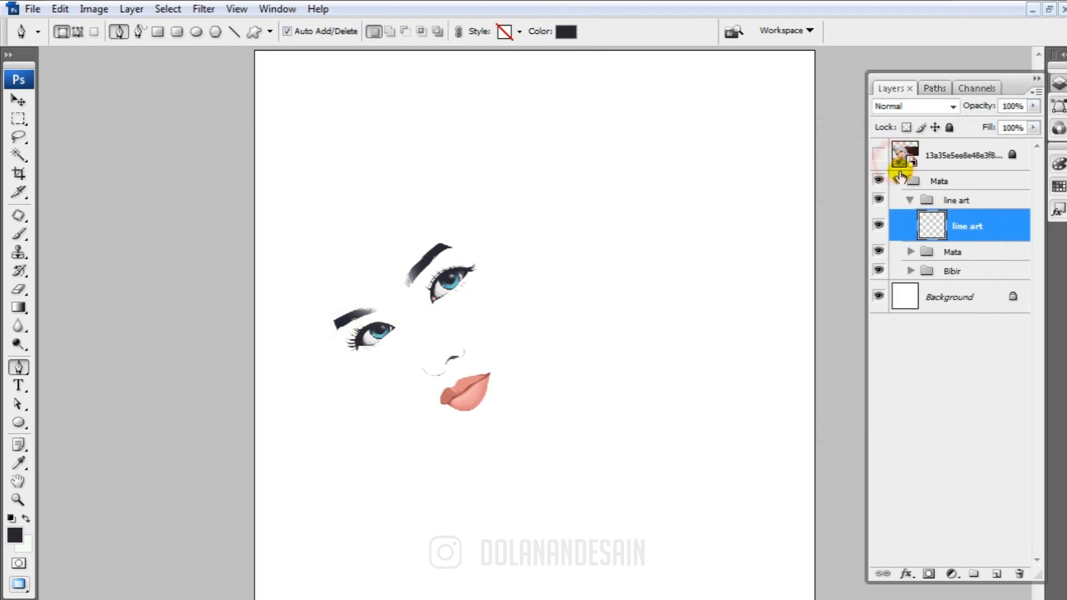
Show the locked reference photo layer over the drawing as a guide for tracing the face
click(878, 156)
click(878, 155)
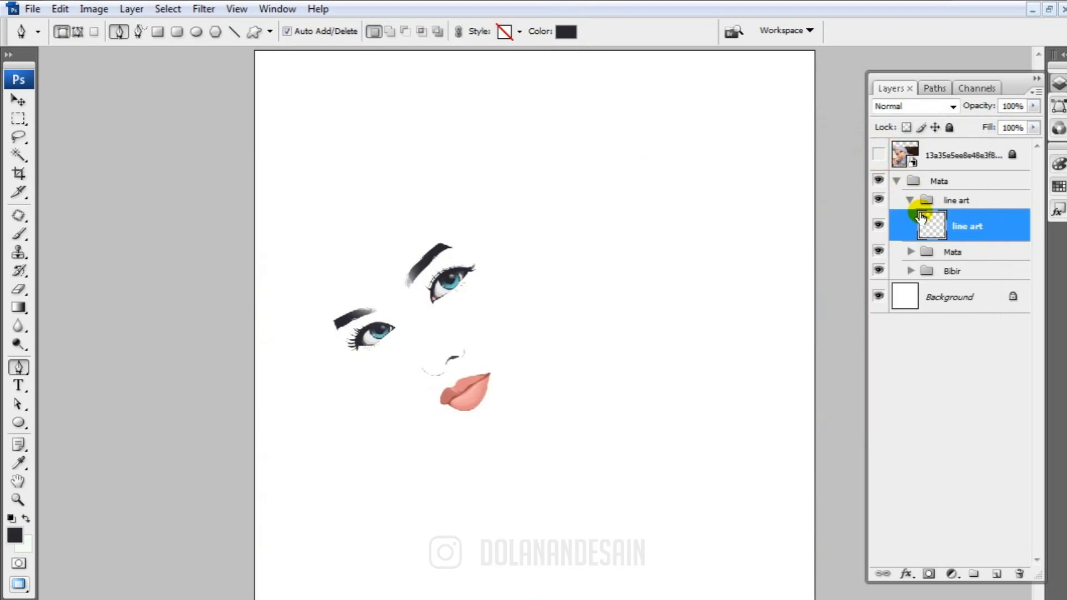
key(ctrl+plus)
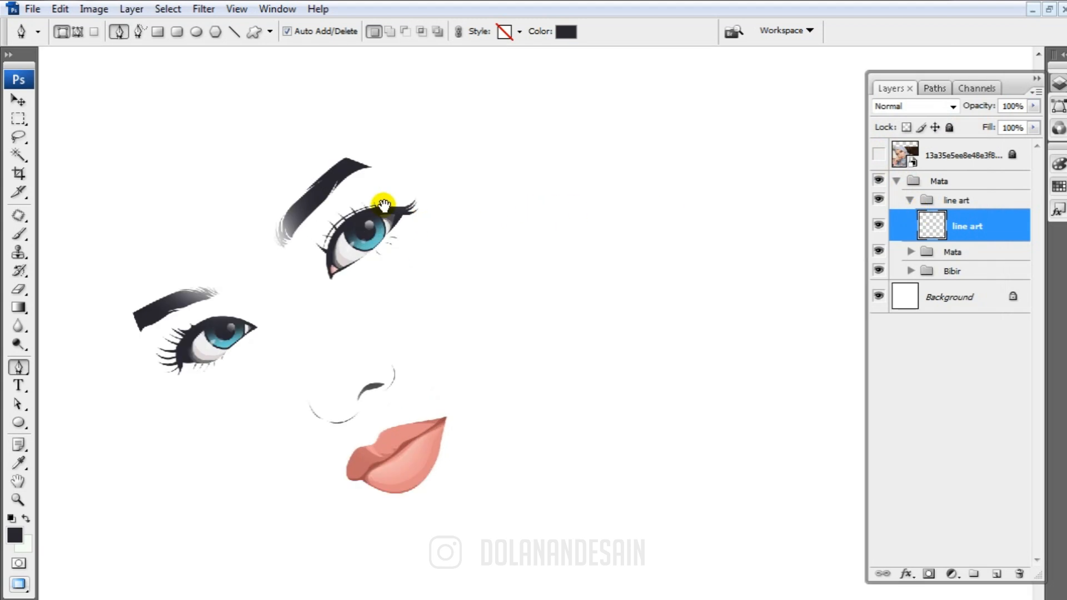
drag(383, 206, 436, 335)
click(877, 154)
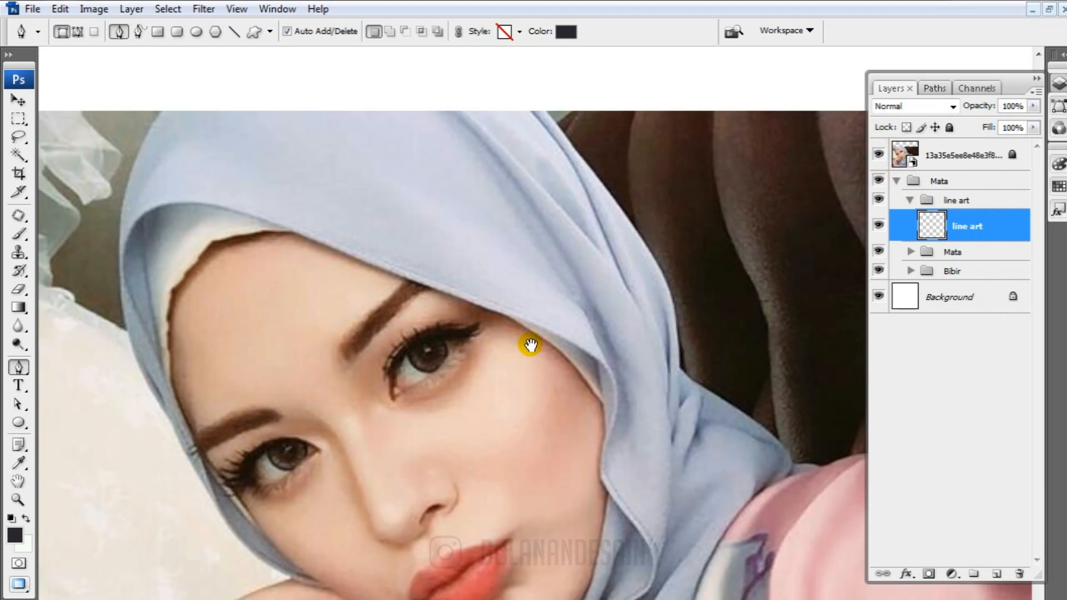
drag(530, 345, 556, 268)
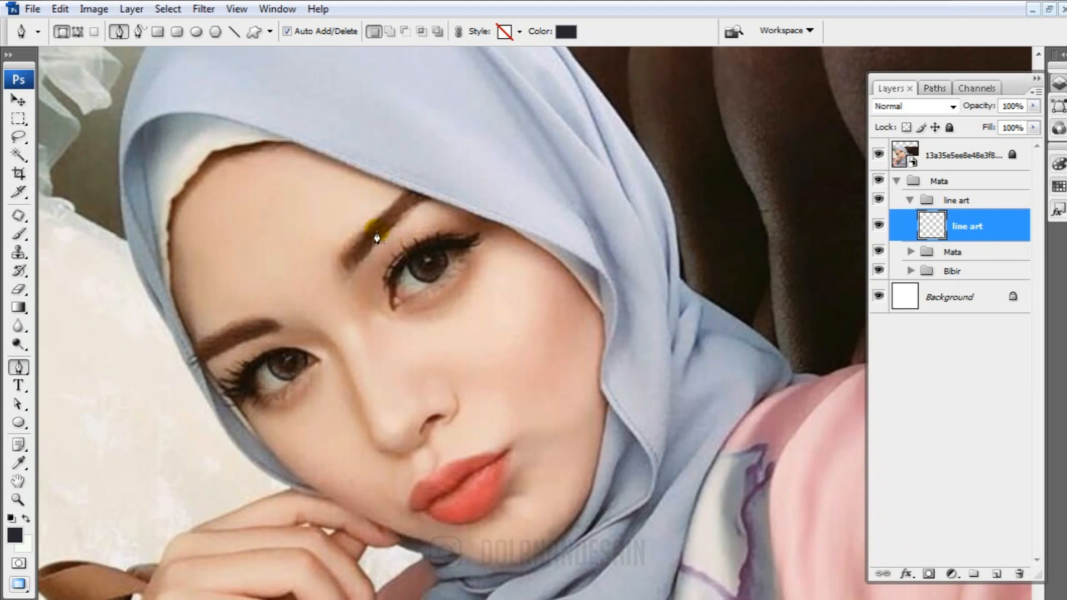
drag(389, 353, 401, 418)
drag(436, 322, 471, 406)
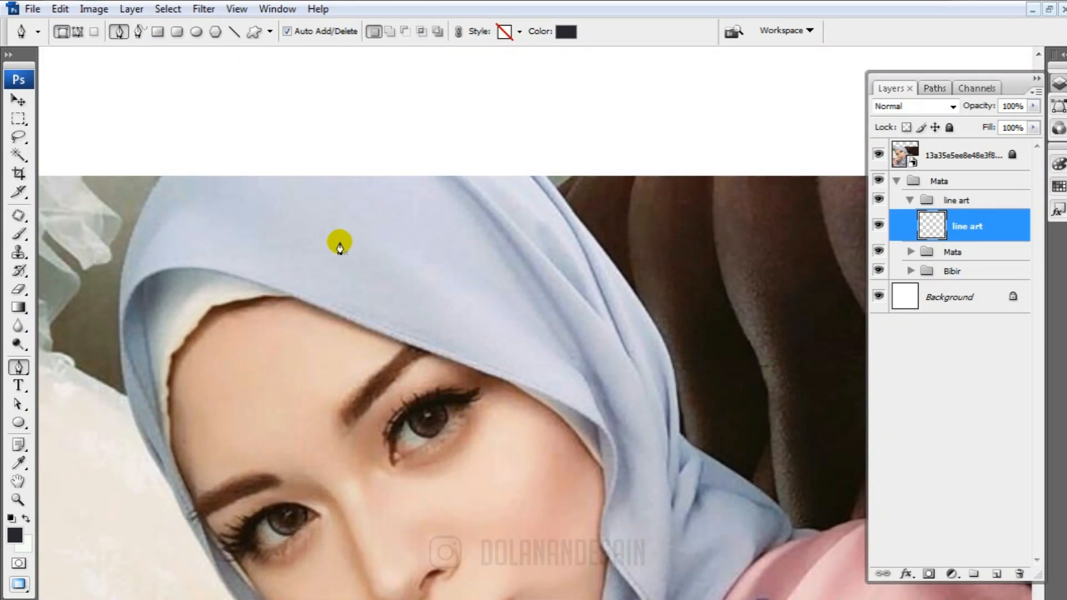
drag(419, 259, 435, 124)
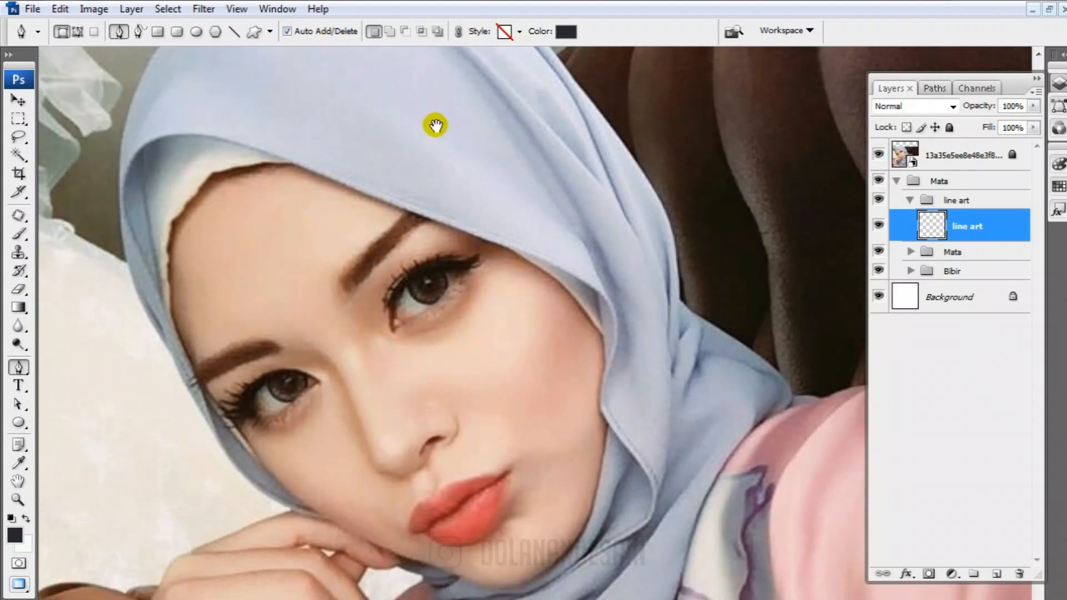
click(878, 155)
click(877, 156)
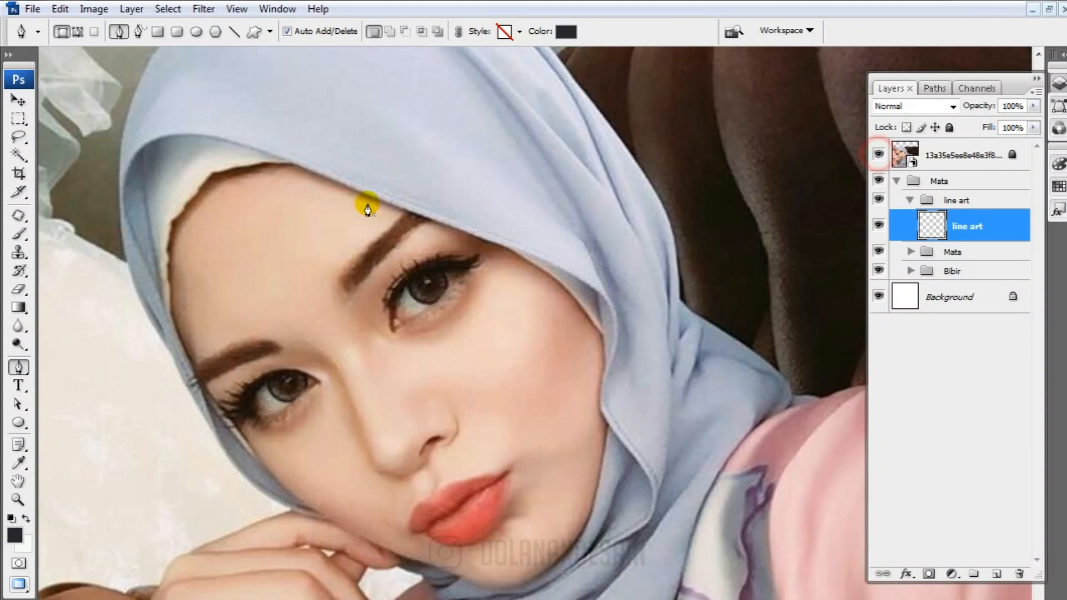
Start a Pen shape on the line art layer, tracing the hijab edge from mid-forehead to the outer cheek
click(292, 162)
drag(489, 286, 469, 245)
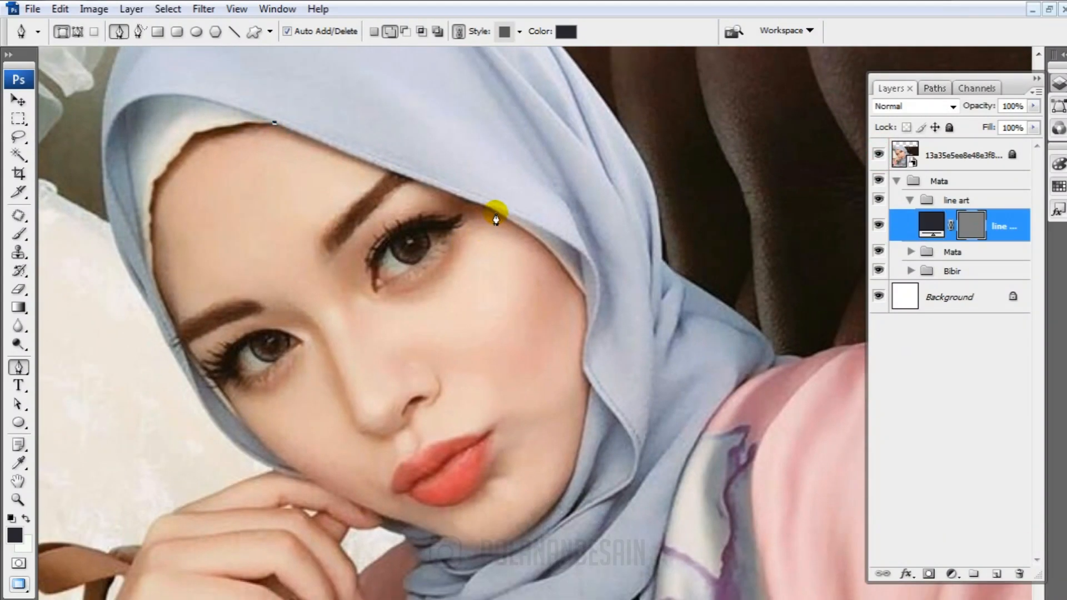
drag(543, 237, 551, 243)
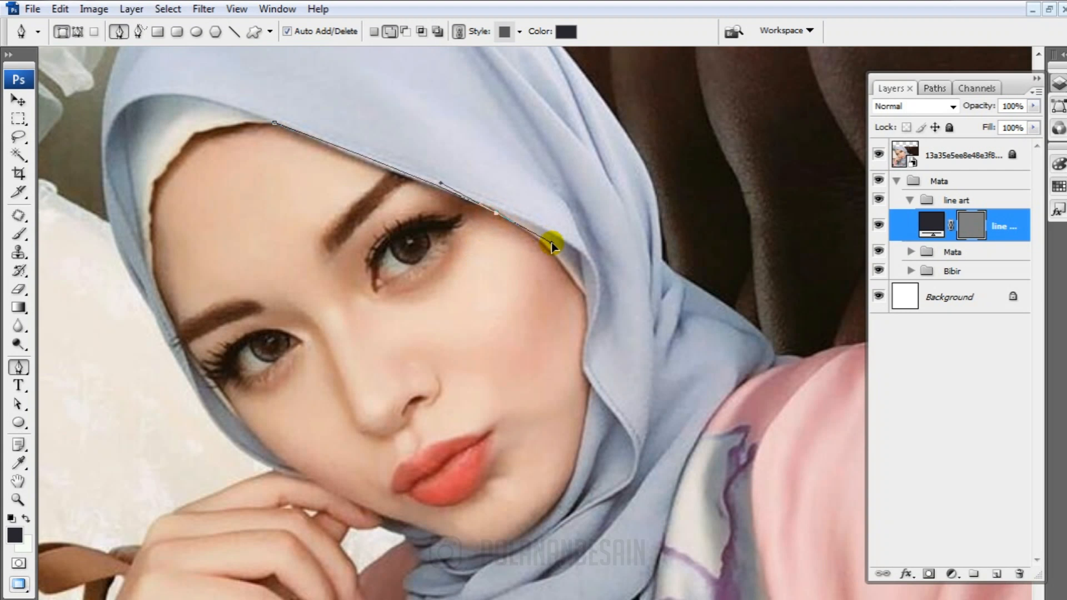
drag(586, 295, 608, 328)
drag(497, 213, 488, 208)
alt+click(586, 294)
Continue the face contour down the cheek and around the chin to the fingertips
scroll(584, 295, down, 3)
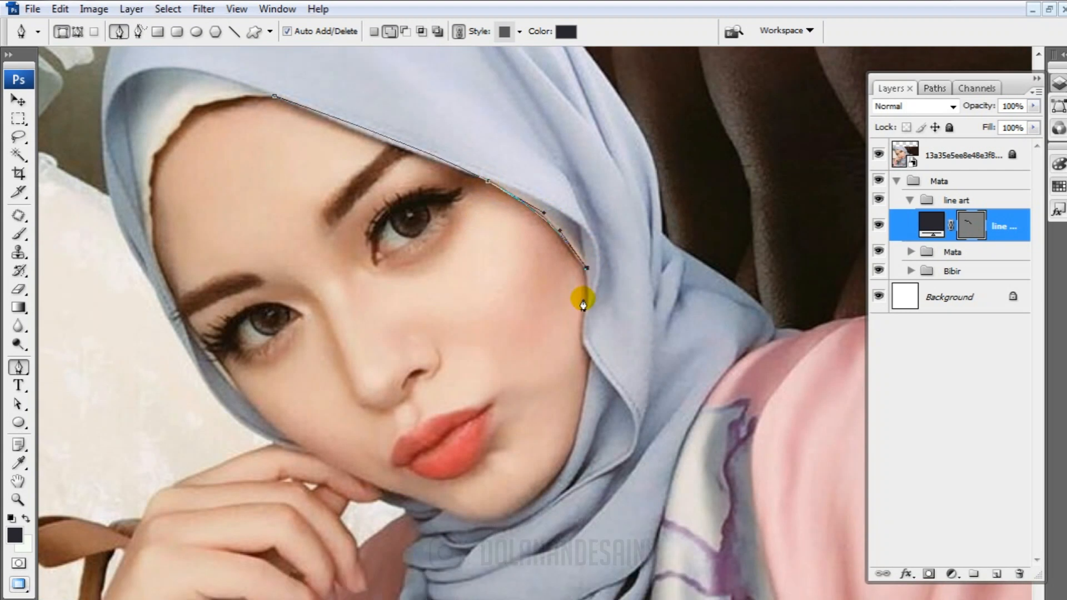
click(580, 273)
drag(581, 278, 592, 307)
scroll(593, 307, down, 3)
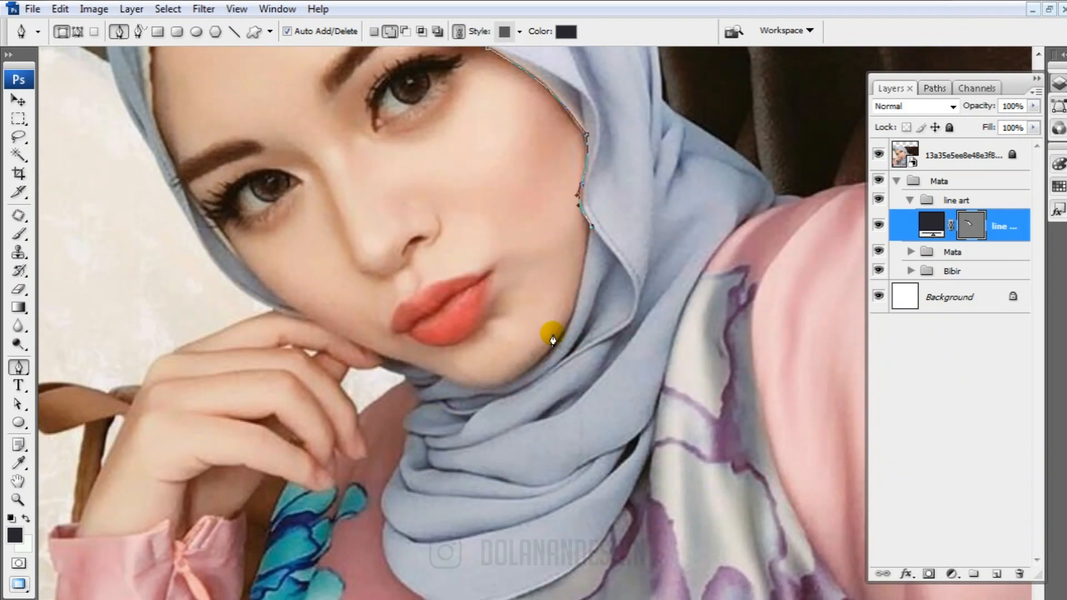
drag(483, 391, 481, 387)
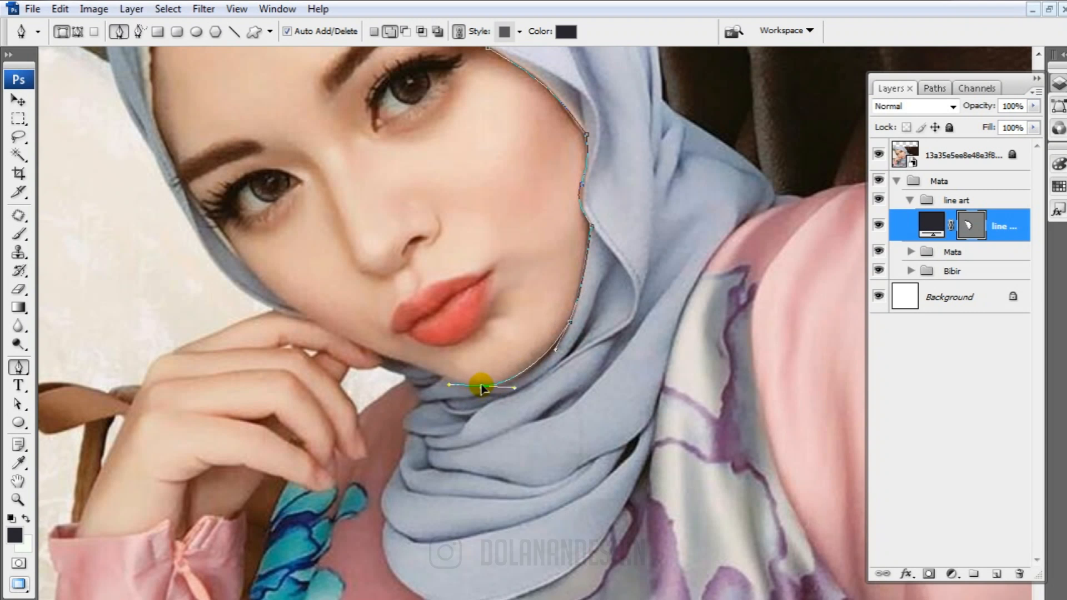
drag(406, 361, 381, 357)
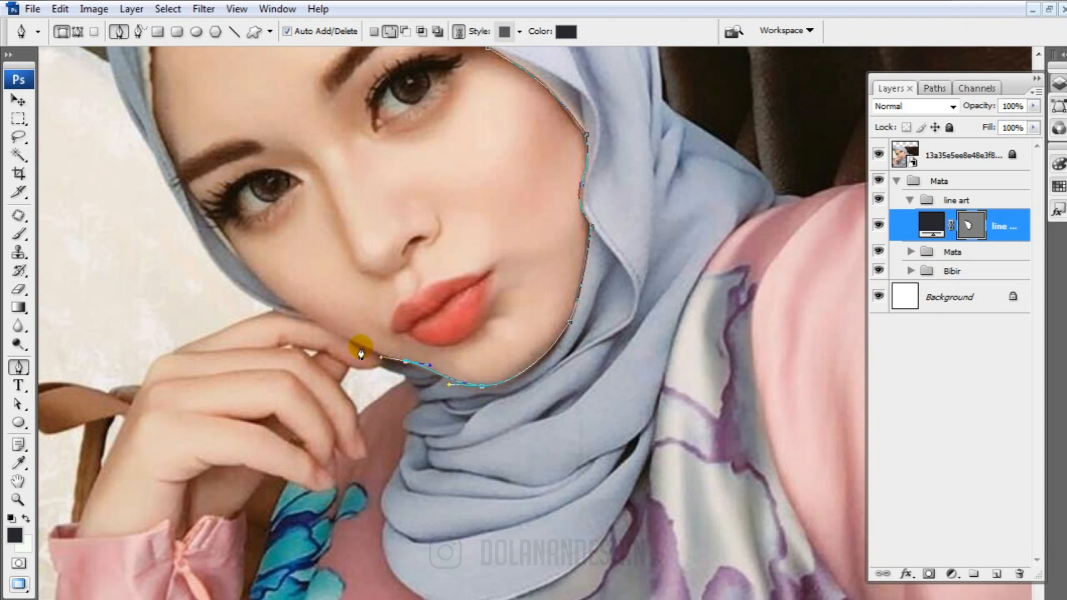
Extend the contour up the jawline above the hand, past the eye, to a point at the temple
scroll(285, 369, up, 3)
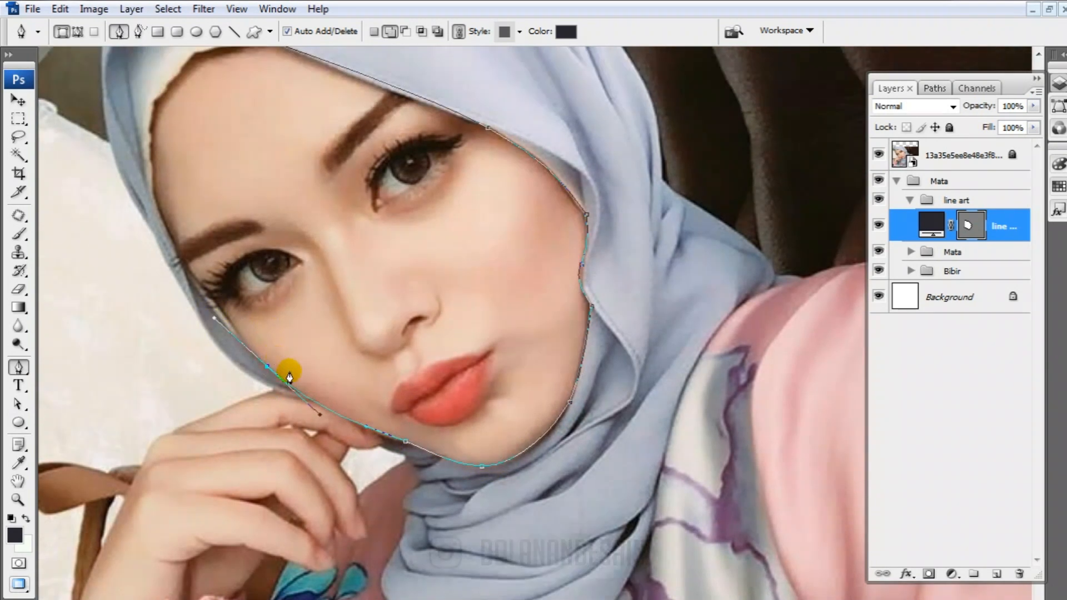
scroll(269, 365, up, 3)
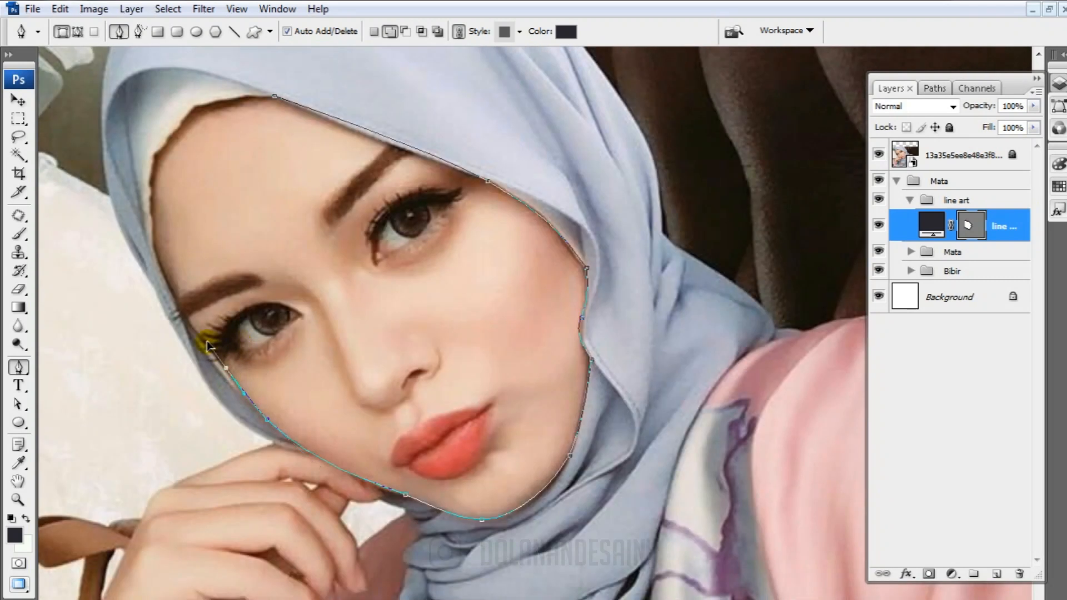
drag(156, 255, 126, 182)
alt+click(157, 256)
scroll(189, 273, up, 4)
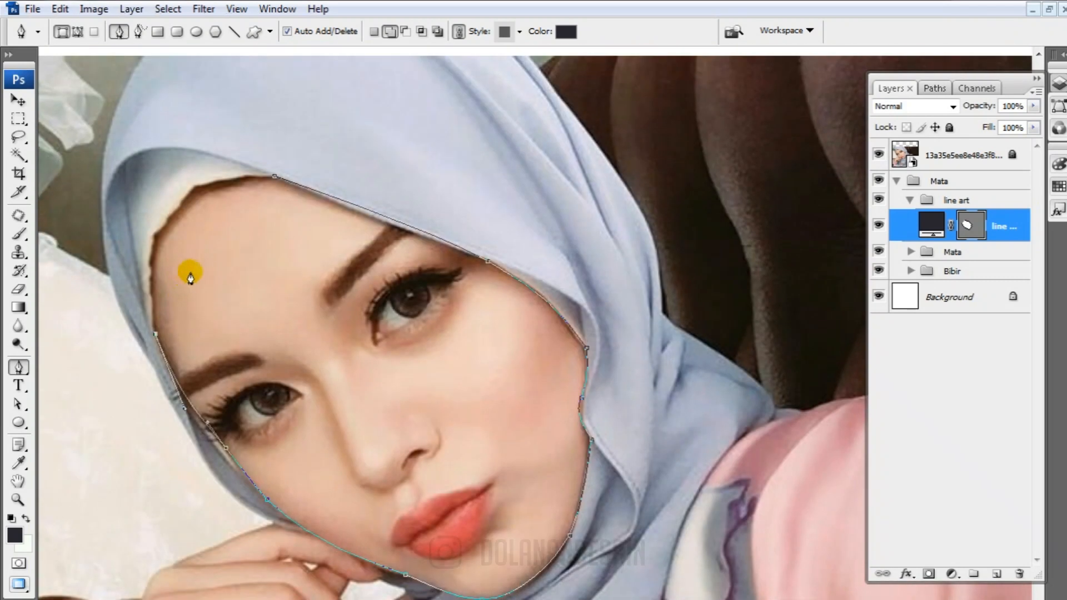
Trace the return edge of the contour from the temple down the outer hijab edge towards the chin
scroll(171, 277, down, 5)
drag(203, 368, 218, 405)
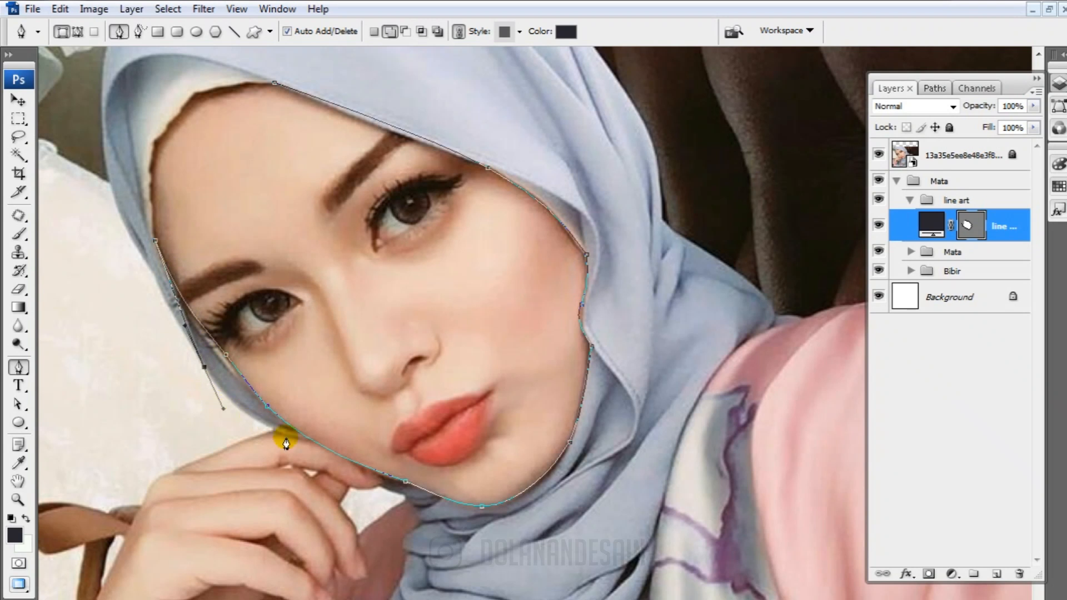
drag(299, 438, 347, 450)
drag(224, 408, 218, 397)
drag(298, 440, 326, 445)
scroll(326, 445, down, 4)
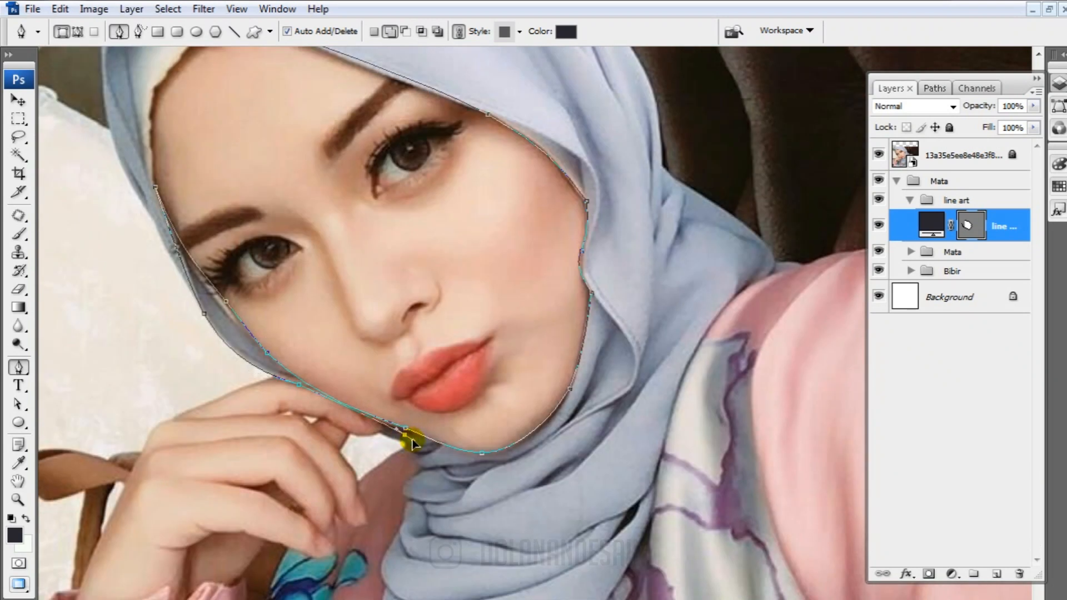
Carry the return edge under the chin, up the cheek and out to the tip of the lower hijab fold
drag(530, 438, 581, 401)
scroll(586, 374, up, 3)
drag(594, 340, 605, 224)
scroll(607, 389, down, 4)
drag(634, 358, 524, 316)
Trace from the lower fold tip back to the cheek and up the hijab fold to a pointed end beside the forehead
scroll(635, 367, up, 8)
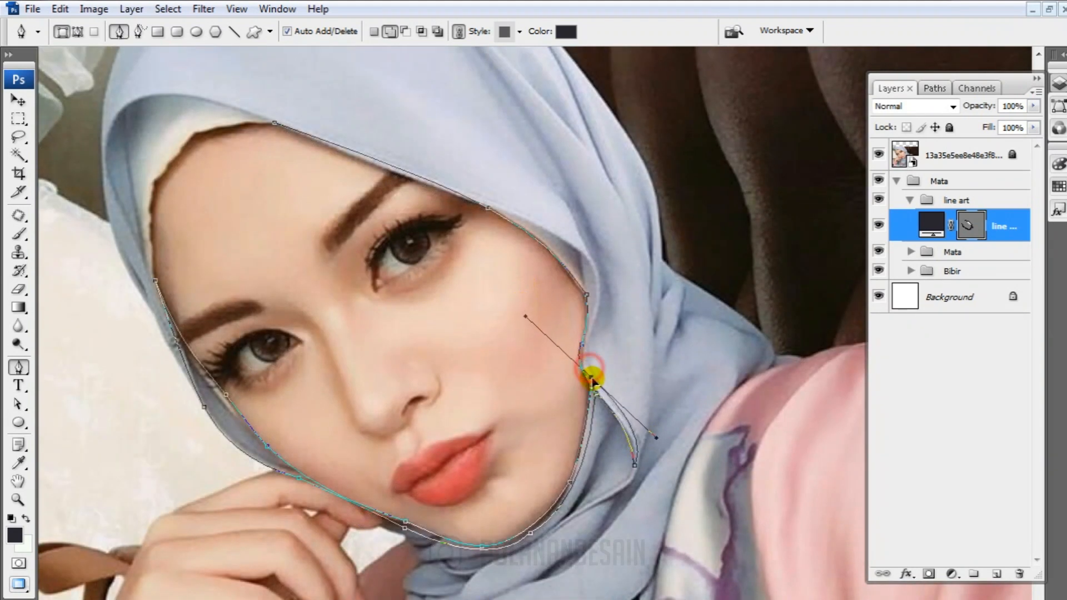
drag(591, 380, 644, 427)
alt+click(592, 380)
scroll(595, 400, up, 5)
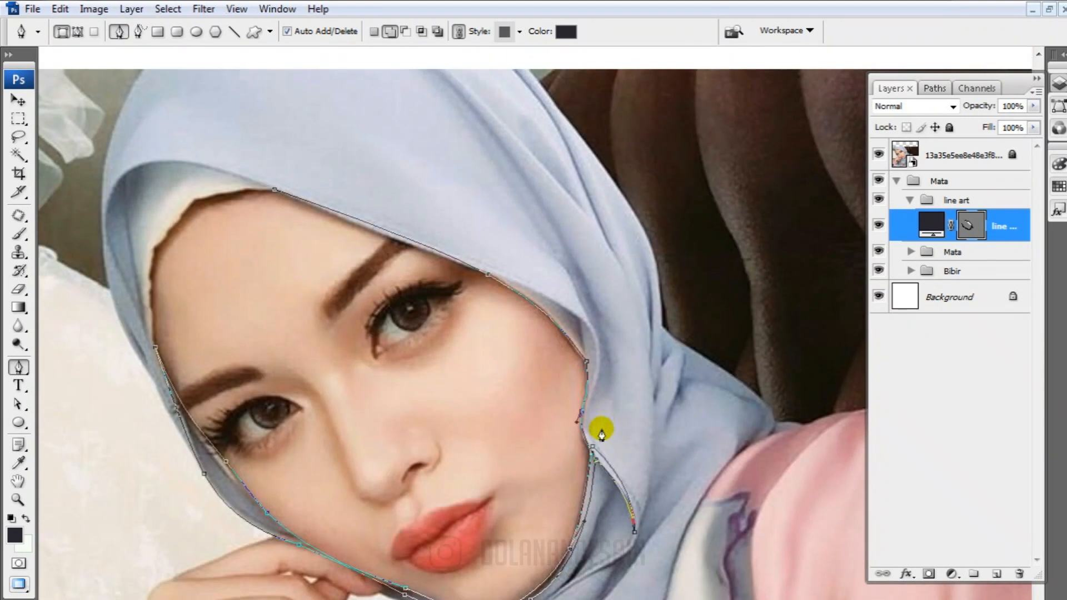
key(ctrl+z)
alt+click(591, 445)
drag(600, 379, 579, 361)
scroll(566, 364, up, 7)
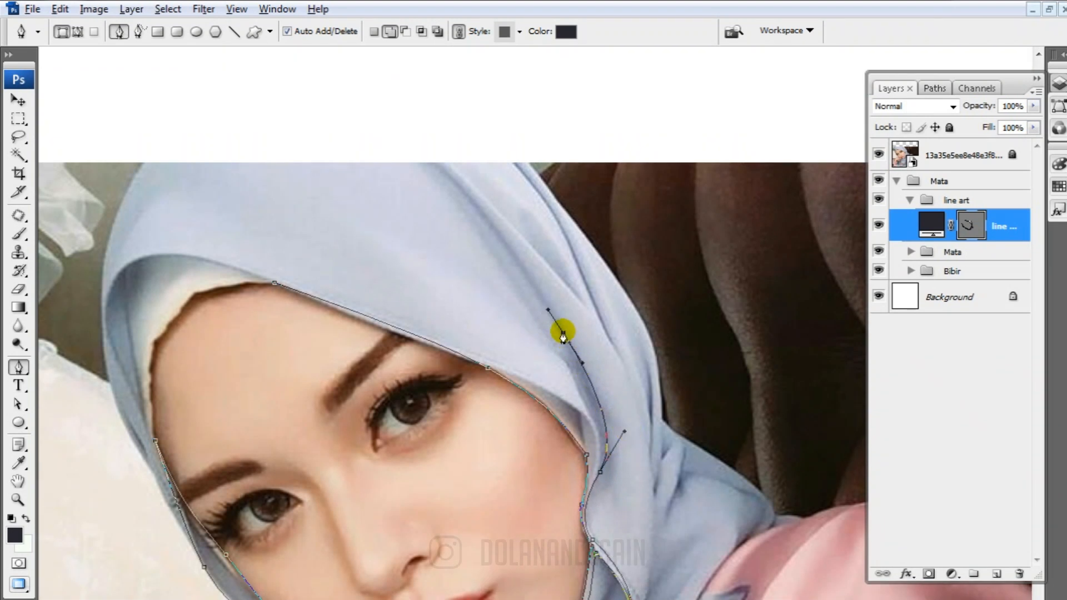
alt+click(564, 334)
Trace back from the upper fold tip along the hijab edge and close the path at its forehead starting point
drag(598, 457, 589, 511)
alt+click(598, 457)
drag(556, 412, 536, 376)
scroll(344, 344, up, 4)
drag(274, 336, 218, 323)
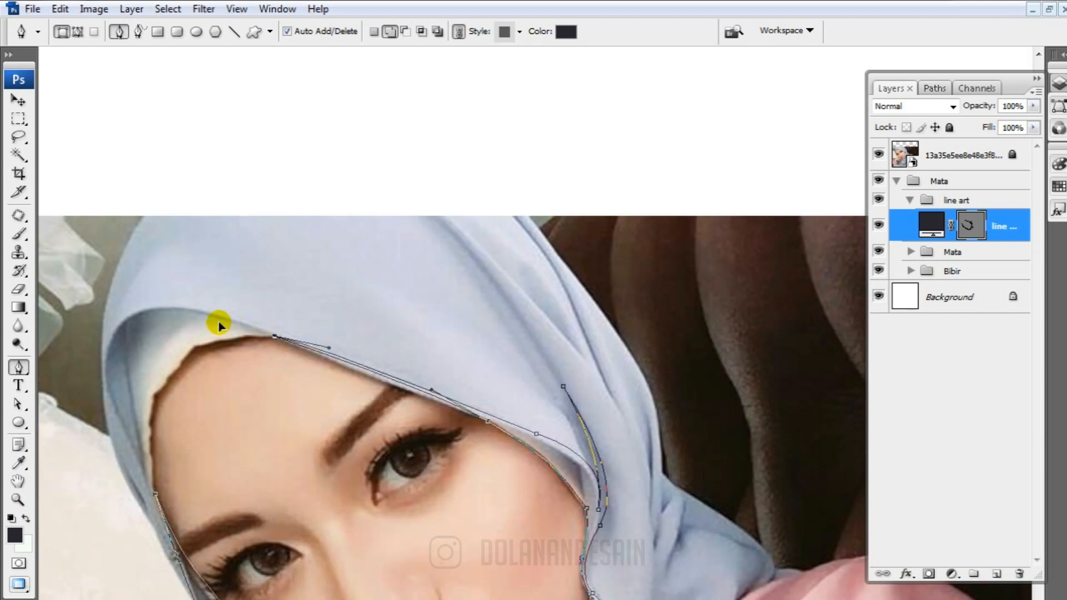
Subtract a narrow Pen-drawn area along the inner hijab edge beside the cheek from the line art shape, and hide the reference photo
scroll(295, 420, down, 4)
click(969, 223)
click(970, 223)
click(405, 34)
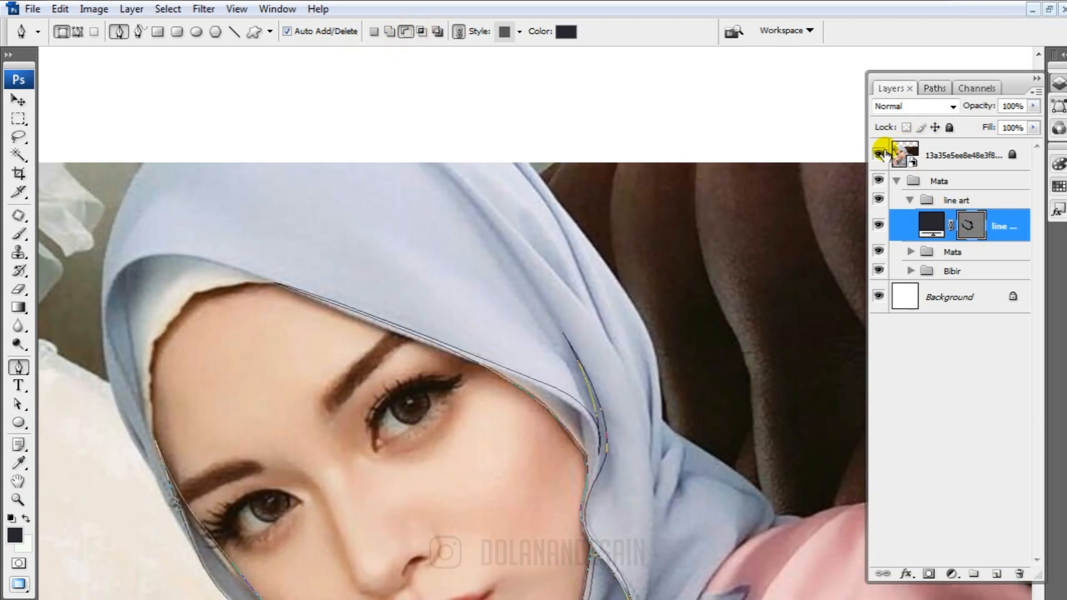
click(880, 152)
click(880, 152)
scroll(533, 369, down, 2)
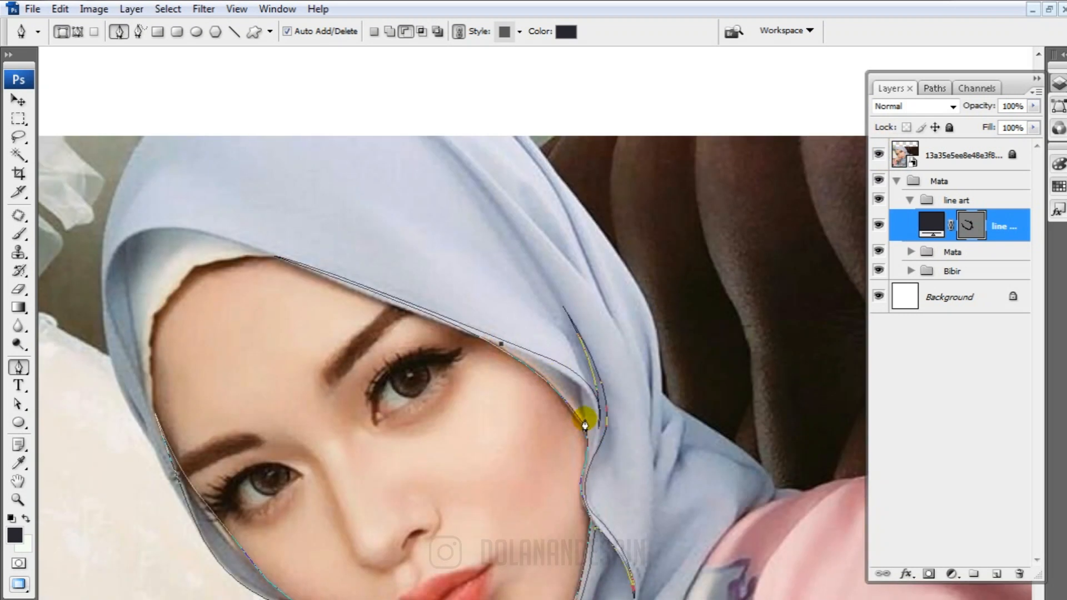
drag(584, 425, 611, 461)
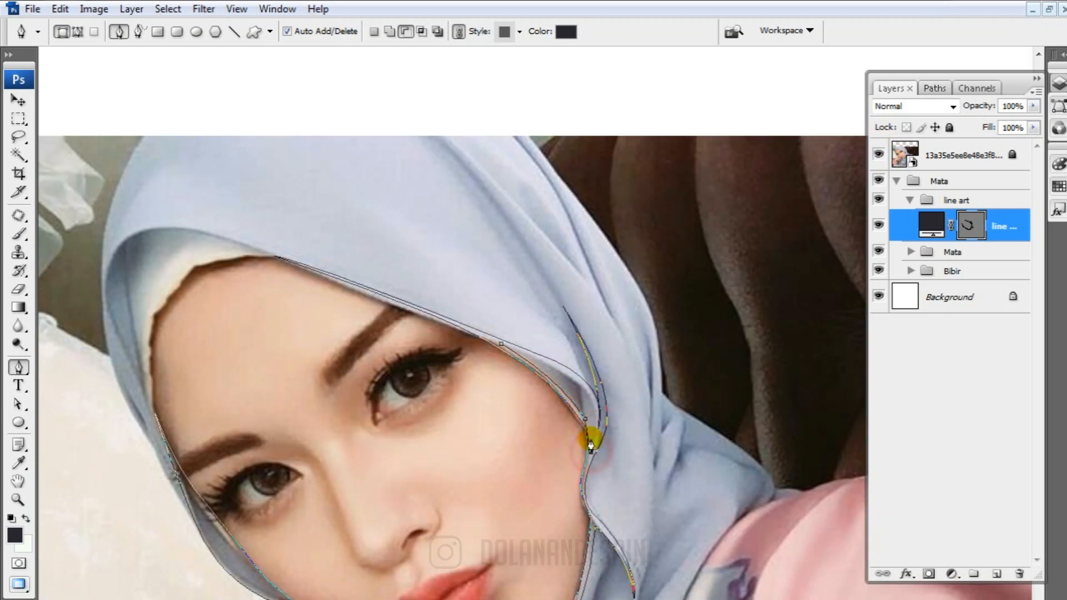
drag(576, 382, 556, 368)
alt+click(576, 382)
click(581, 402)
drag(501, 343, 432, 319)
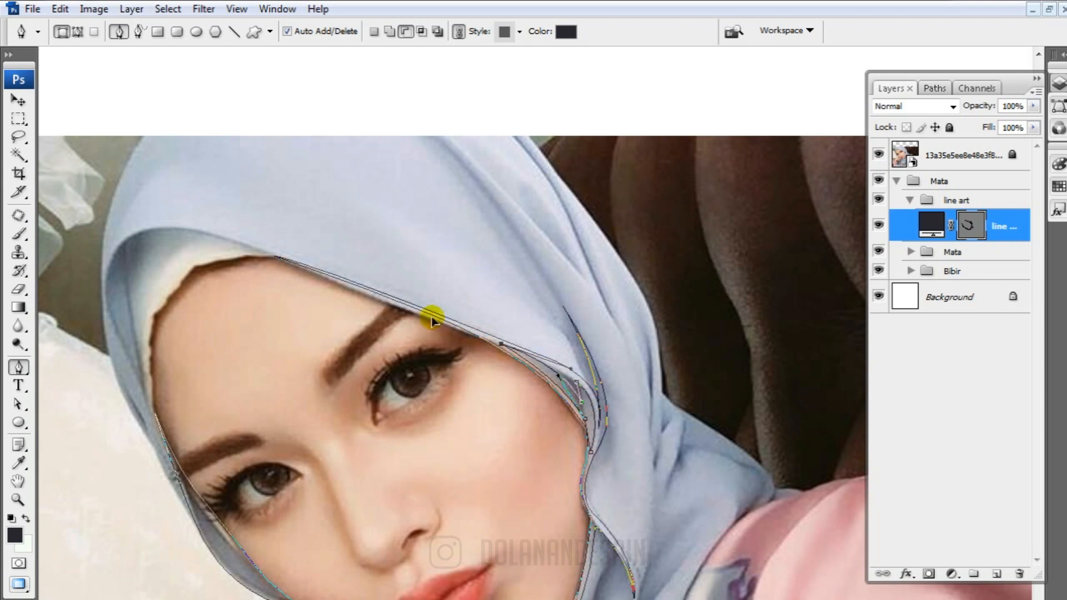
click(878, 154)
click(965, 227)
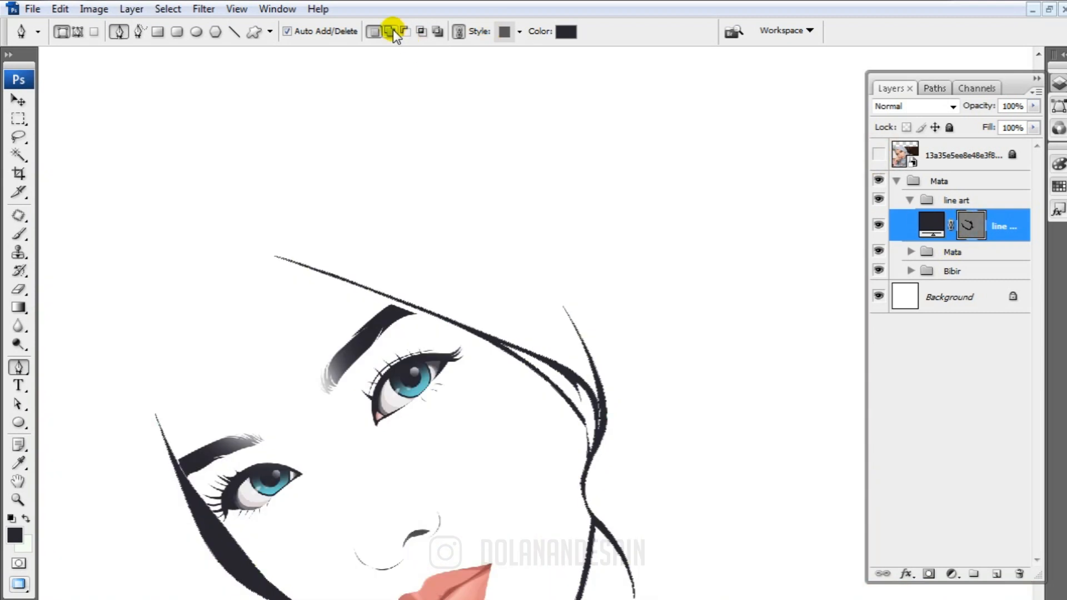
Subtract a narrow Pen-drawn area between the left cheek line and the outer hijab edge, tracing over the photo, then hide the photo
scroll(400, 167, down, 3)
click(877, 154)
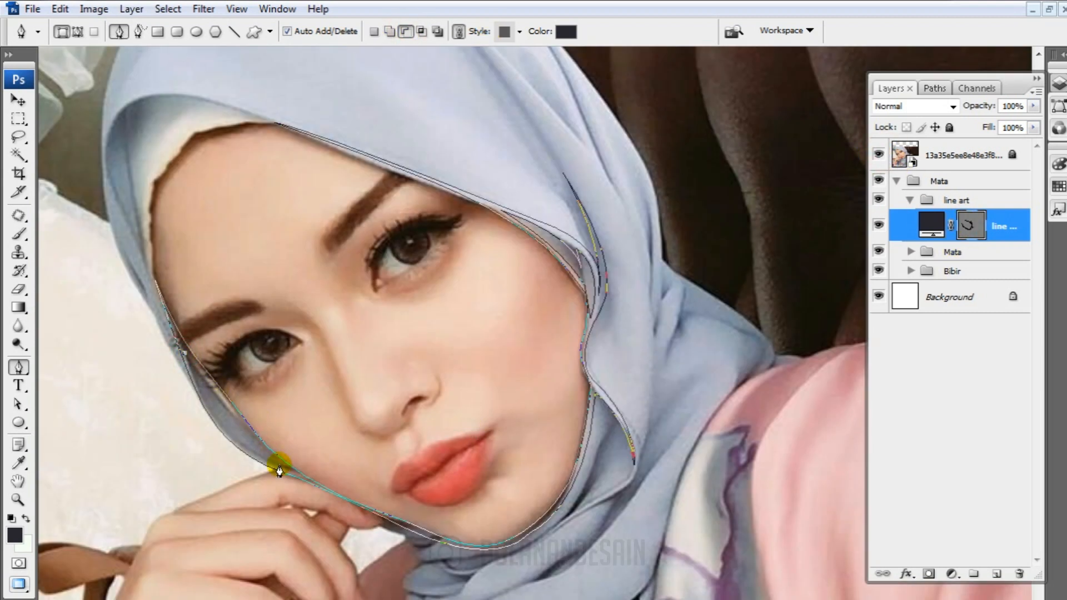
drag(289, 471, 382, 483)
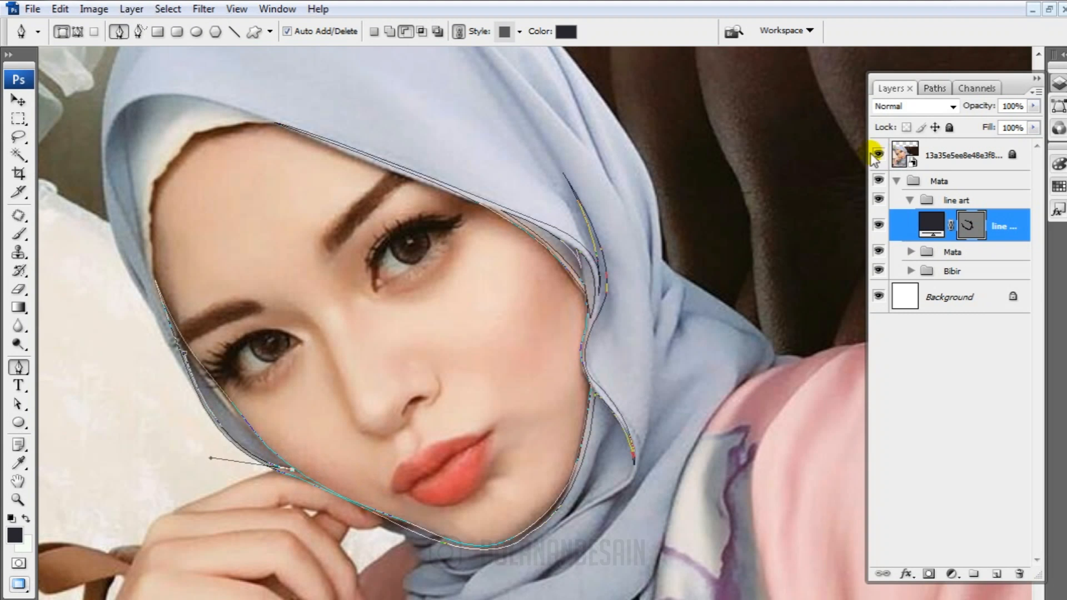
click(876, 154)
click(877, 154)
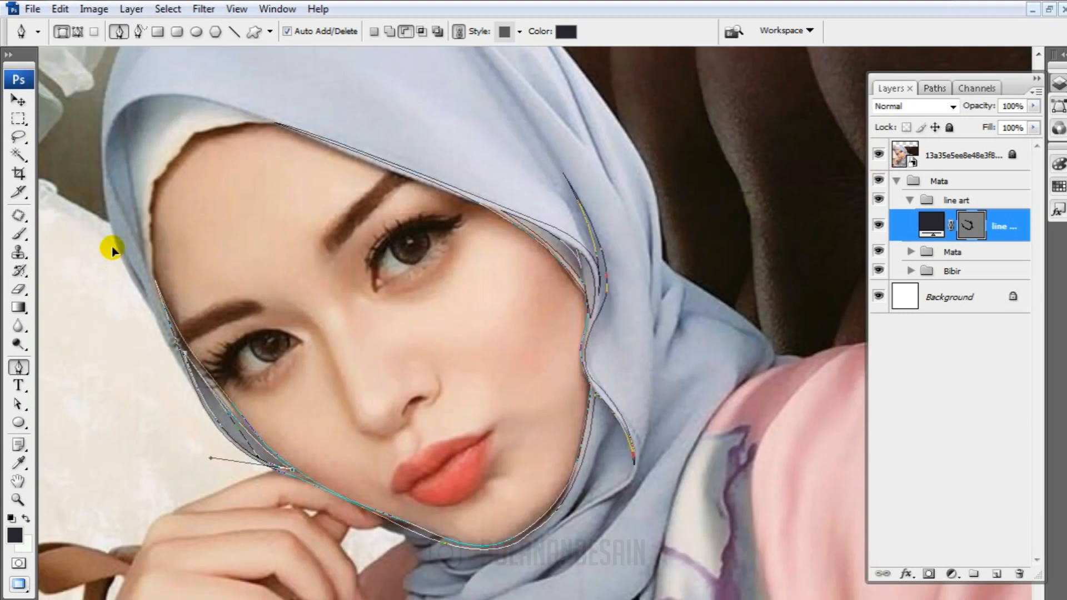
click(877, 154)
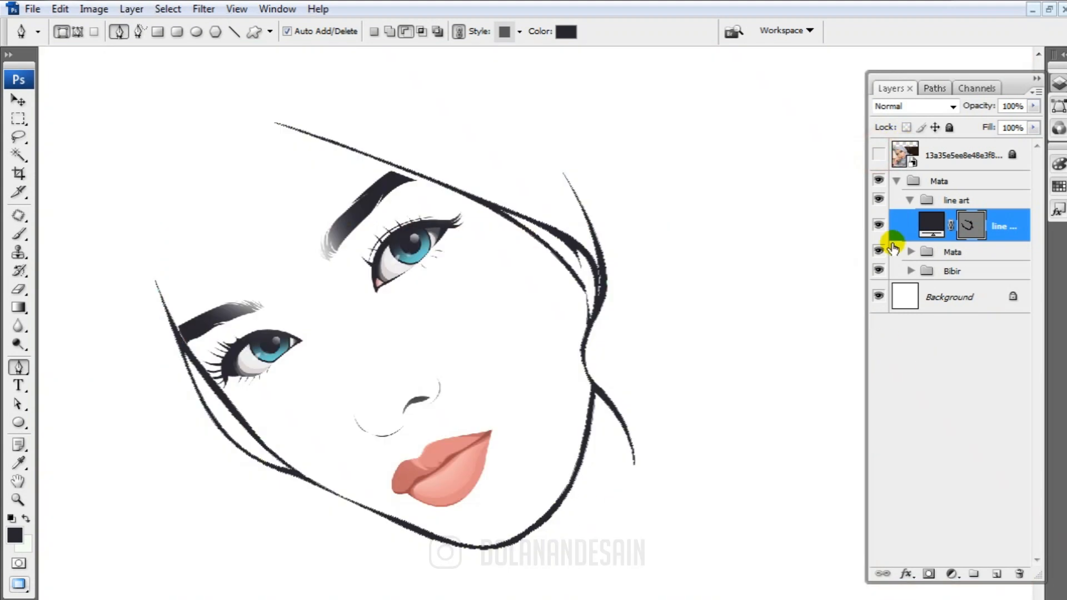
Refine the thickness and curve of the chin and jaw line by adjusting the direction handles of the anchor beside the chin
ctrl+click(540, 517)
click(547, 248)
ctrl+click(222, 396)
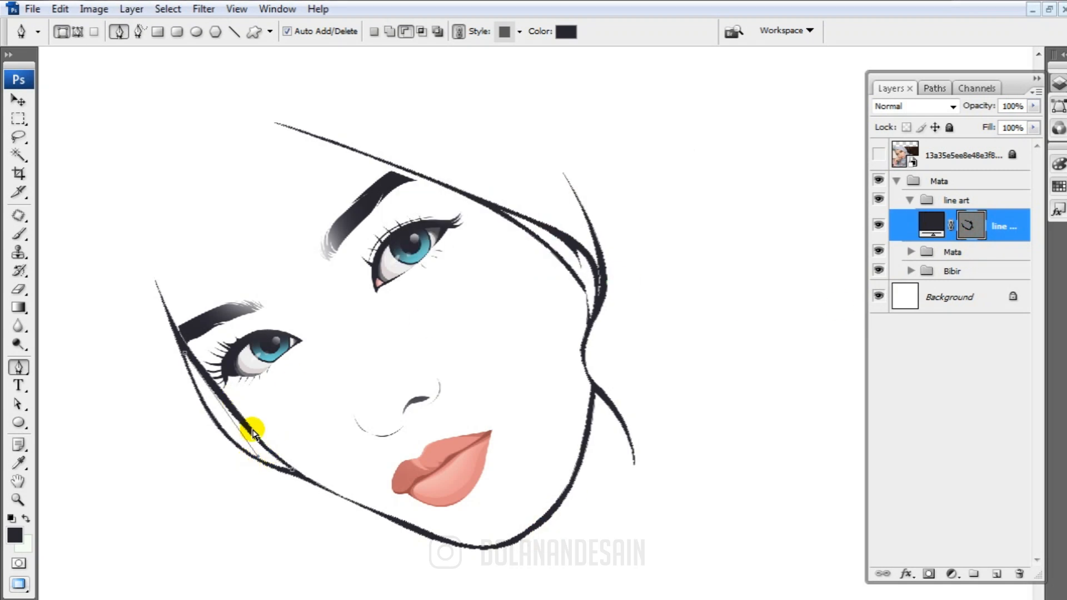
ctrl+click(521, 539)
ctrl+click(530, 534)
drag(588, 507, 581, 515)
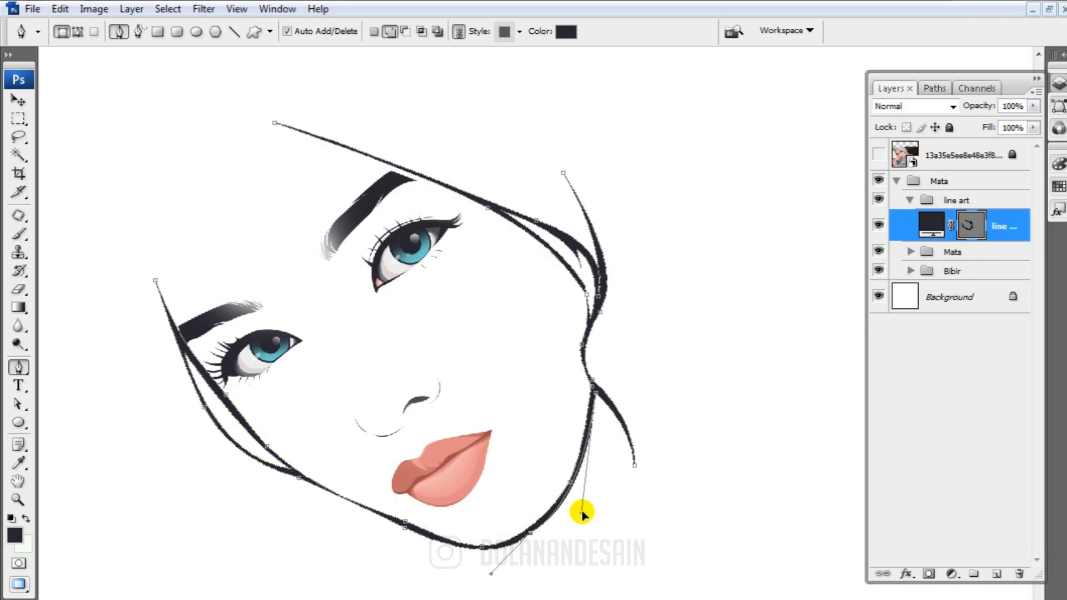
drag(493, 571, 482, 573)
Adjust the curve of the pointed hijab fold line at the right of the face through its anchors and direction handles
scroll(638, 426, up, 3)
ctrl+click(581, 337)
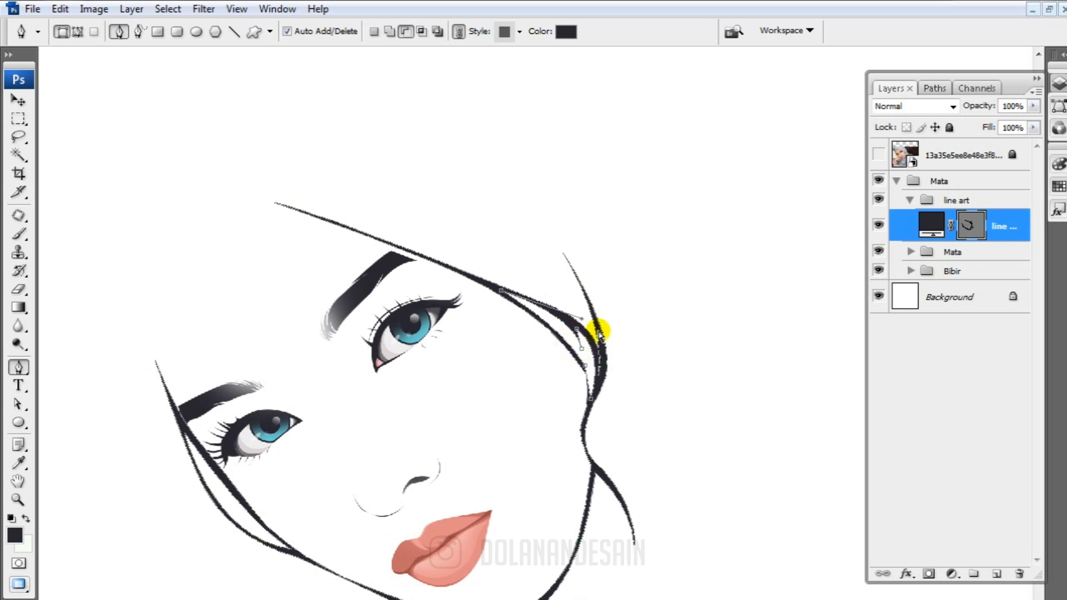
ctrl+click(599, 331)
mouse_move(618, 328)
mouse_down()
mouse_move(610, 323)
mouse_move(614, 338)
mouse_up()
ctrl+click(562, 253)
scroll(635, 340, up, 2)
scroll(634, 333, down, 7)
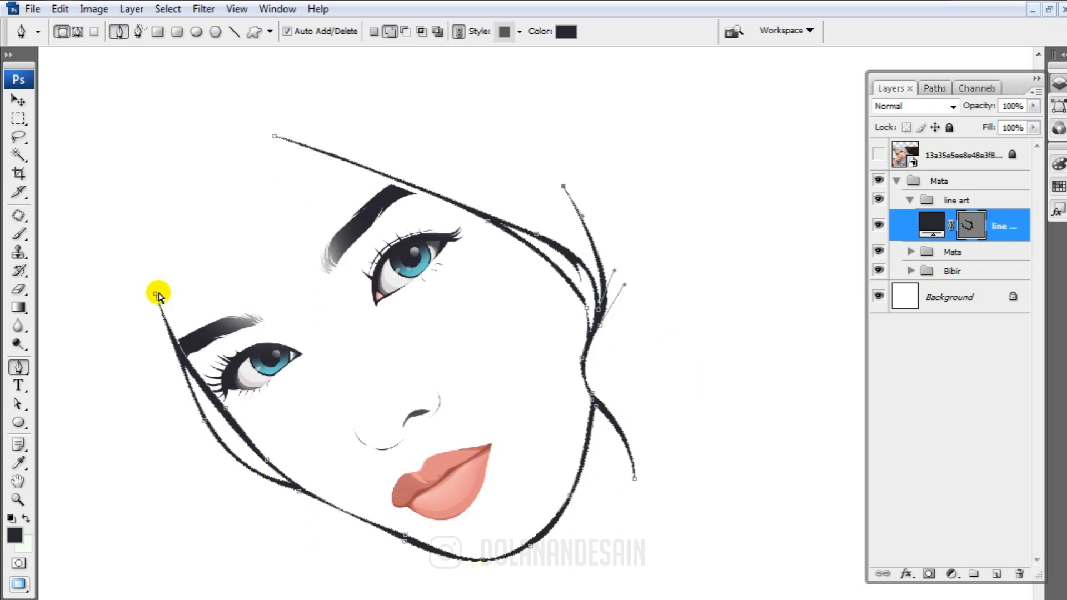
Adjust the upper tip of the hijab line beside the left eyebrow and check the line art with its path hidden
drag(158, 294, 152, 287)
click(948, 228)
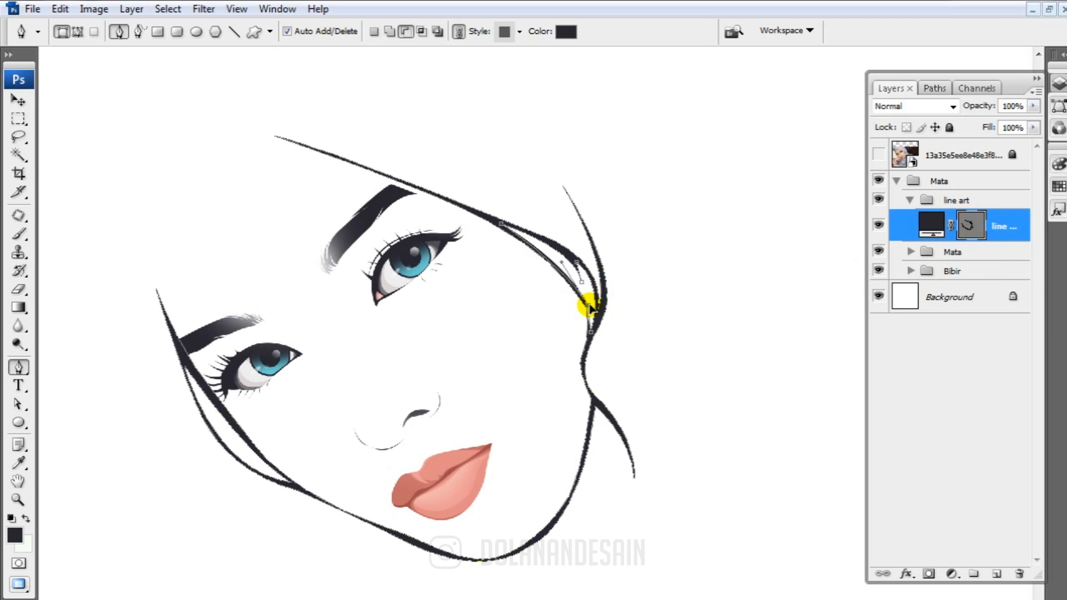
click(970, 225)
scroll(681, 405, up, 5)
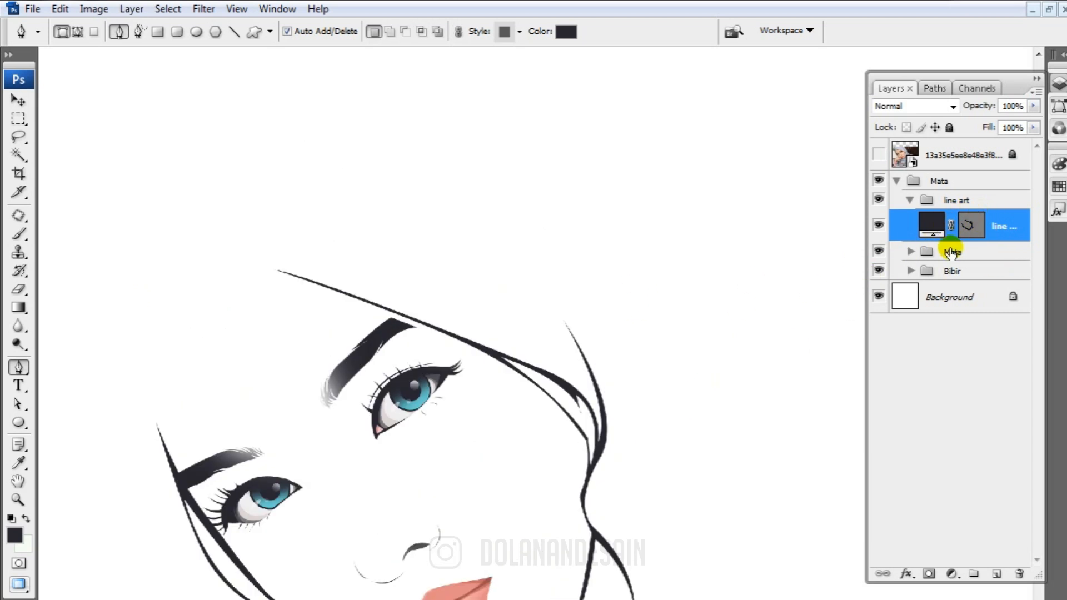
scroll(496, 266, up, 5)
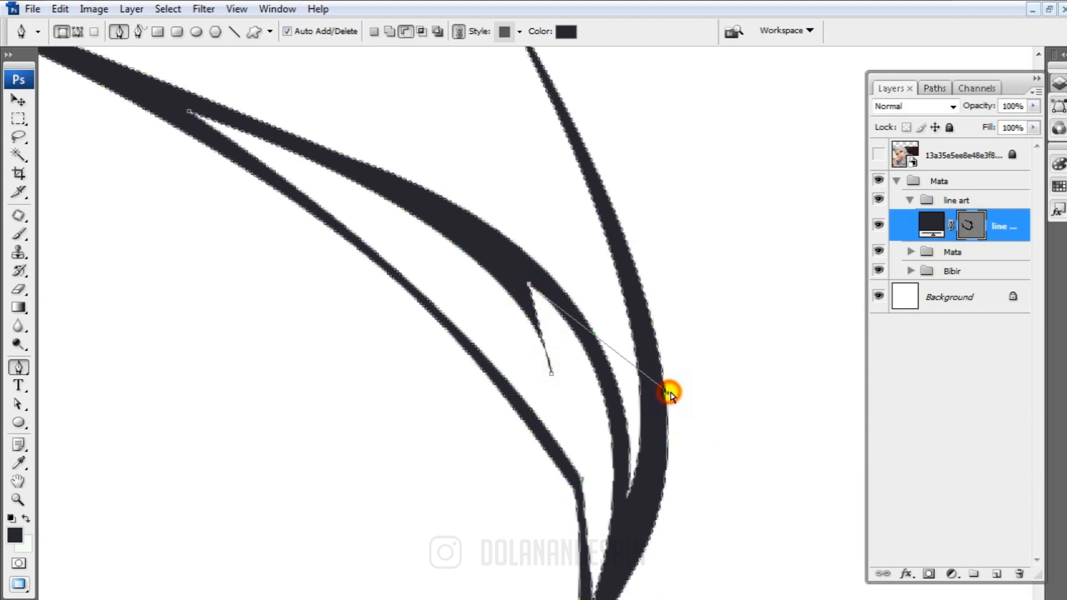
Smooth the edges of the narrow cutout inside the right hijab fold by adjusting its anchors and direction handles
drag(668, 393, 674, 391)
ctrl+click(551, 374)
drag(550, 237, 521, 204)
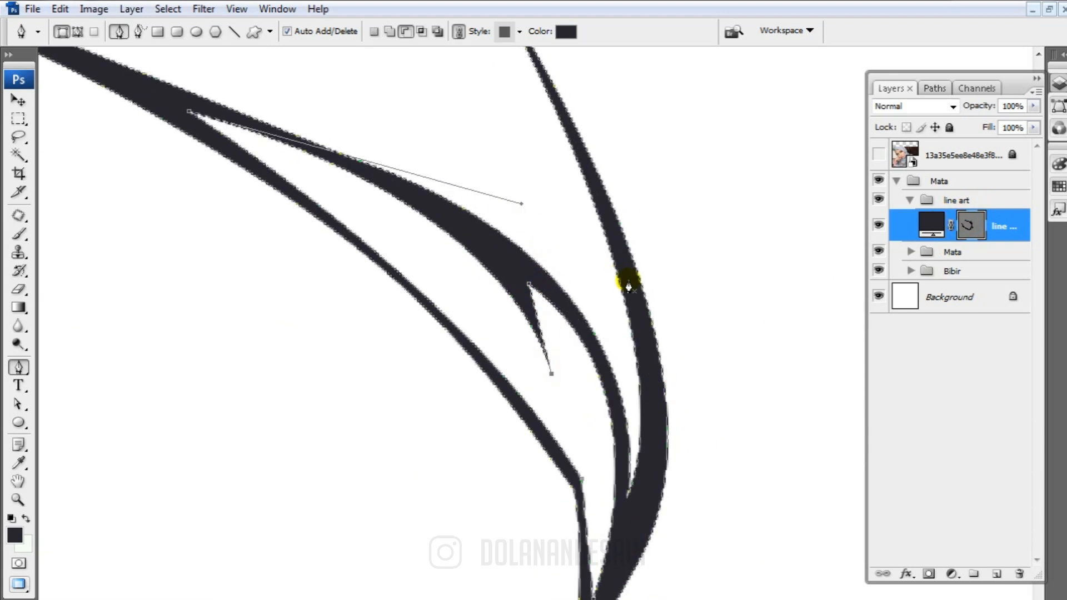
scroll(628, 286, down, 5)
click(972, 229)
click(972, 229)
With Add to shape area active and the photo shown, trace the hijab opening from the left temple over the forehead to the existing line
click(390, 32)
click(878, 154)
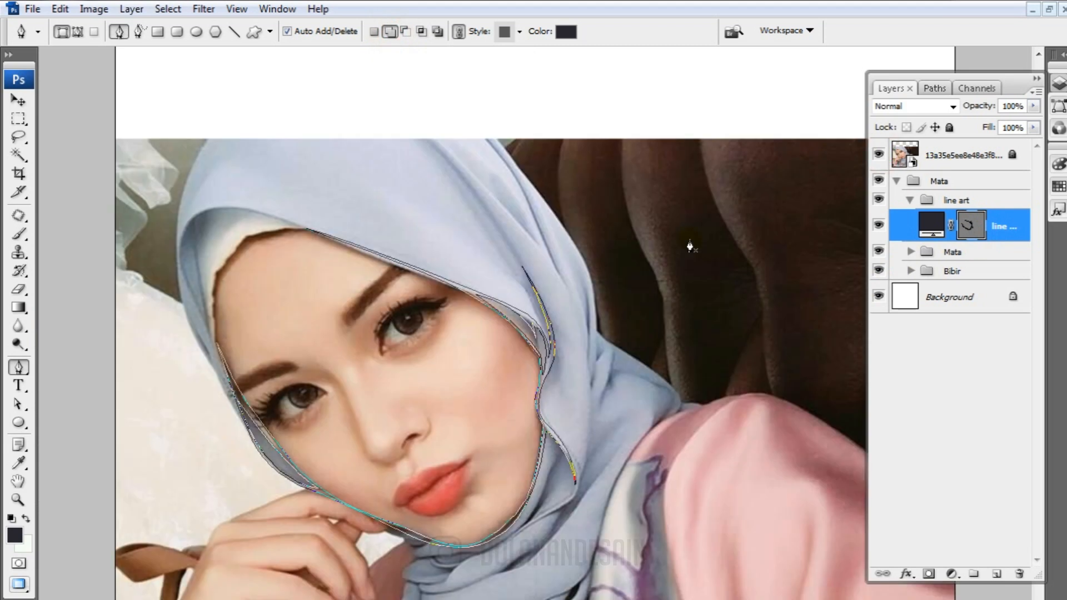
scroll(689, 246, up, 2)
scroll(555, 283, down, 1)
click(216, 363)
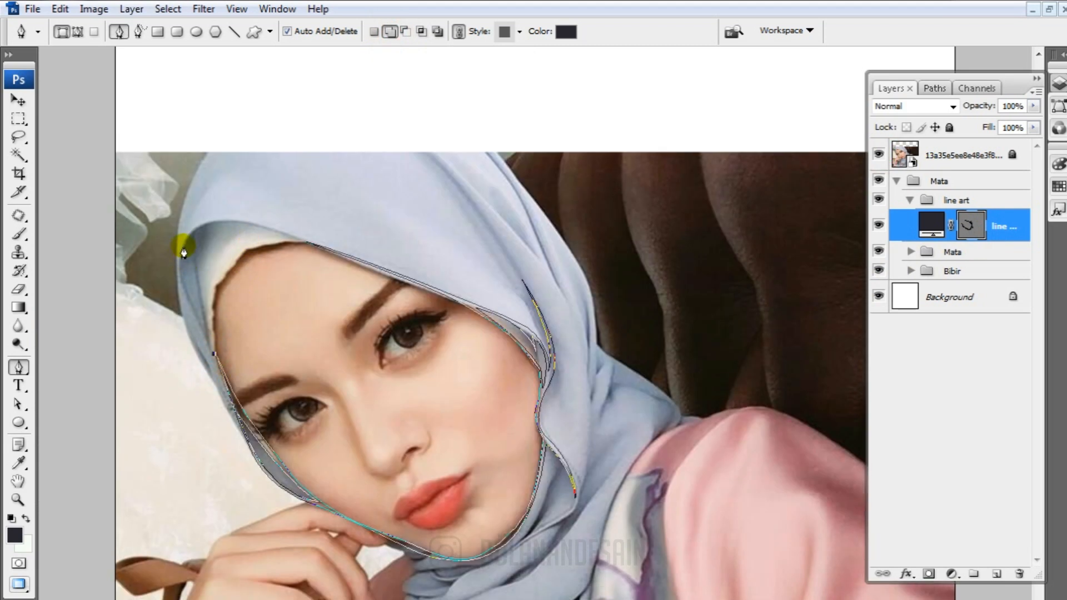
drag(183, 246, 201, 219)
drag(306, 241, 392, 271)
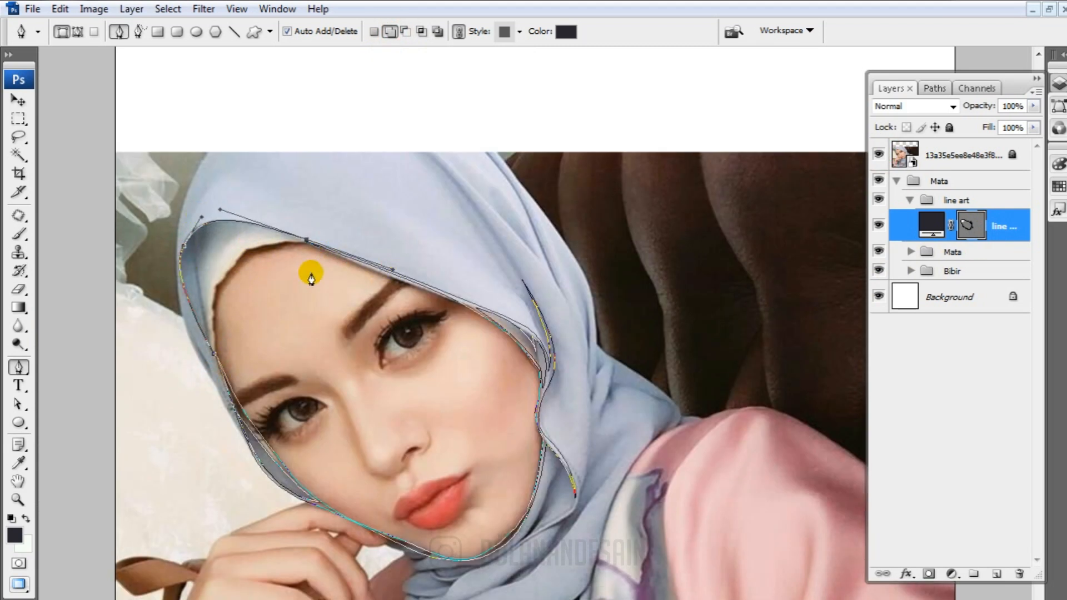
Trace the white inner cap's edge from the forehead down to the left temple
key(ctrl+plus)
drag(143, 254, 177, 254)
alt+click(294, 194)
drag(172, 336, 181, 390)
drag(177, 254, 177, 245)
alt+click(172, 336)
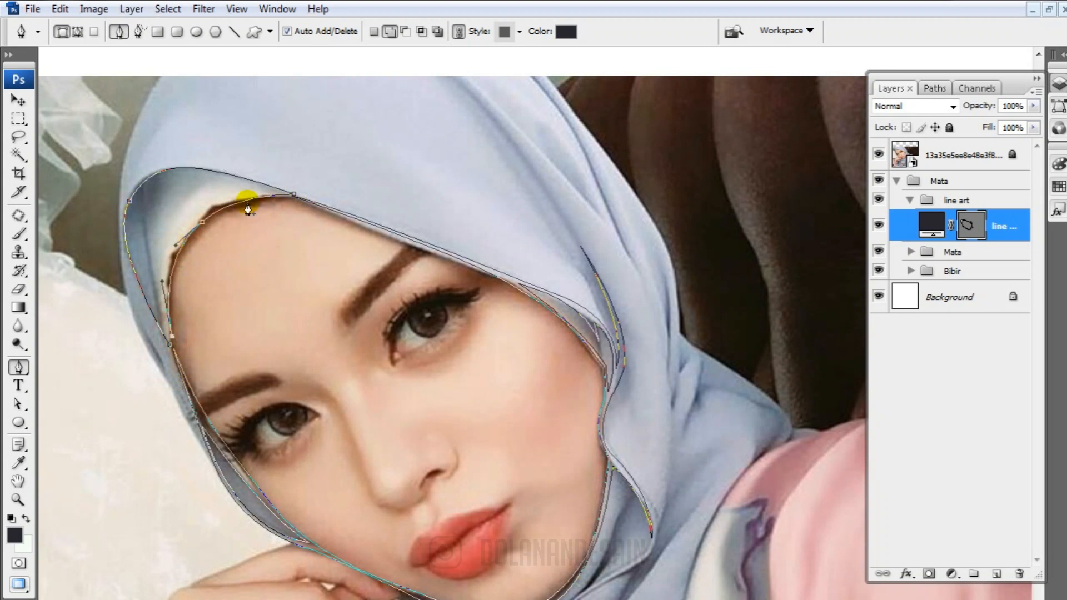
Draw the inner return edge of the hijab opening with a fold line down to the temple, close the path and hide the photo
drag(259, 190, 387, 165)
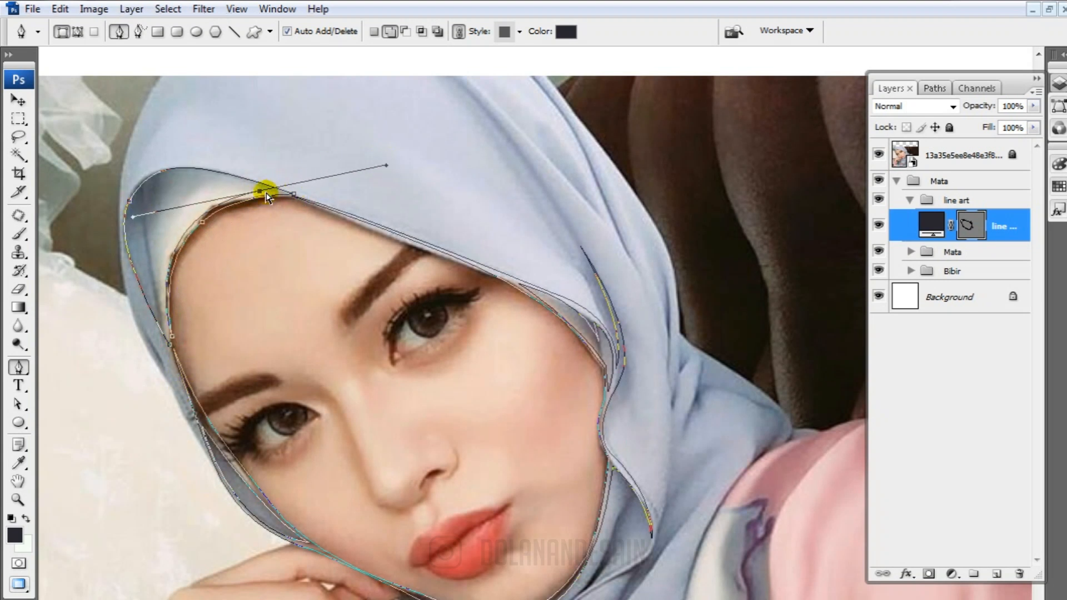
alt+click(259, 190)
drag(143, 193, 111, 240)
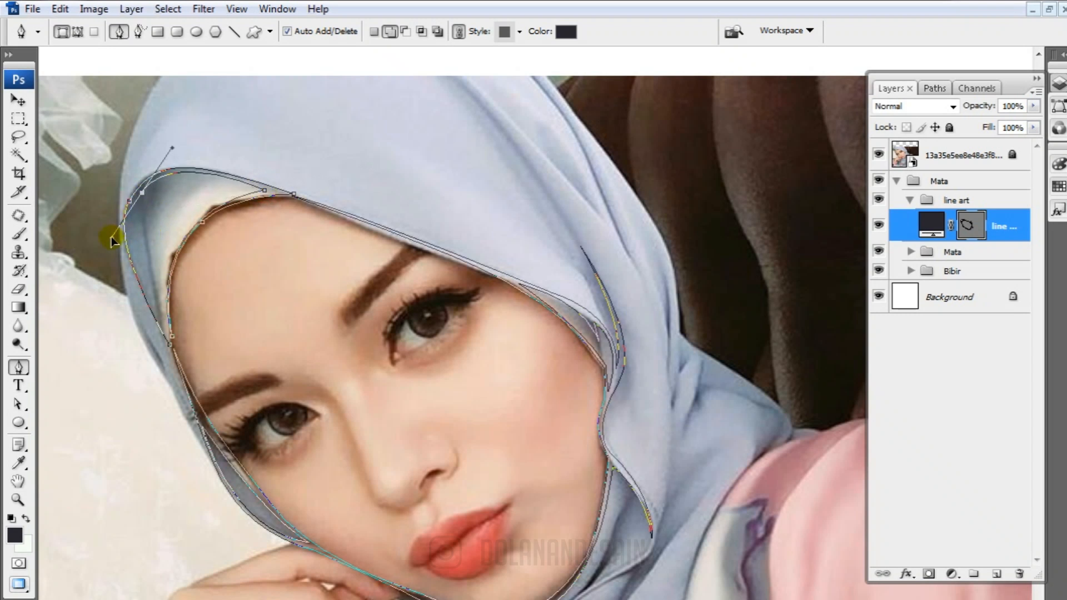
alt+click(143, 207)
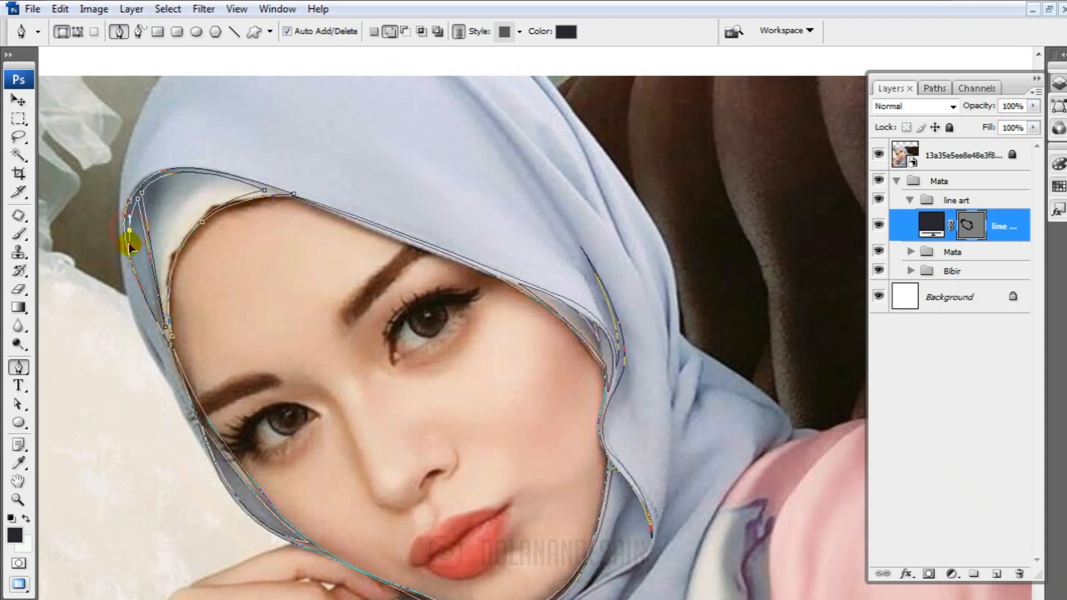
alt+click(166, 339)
click(878, 155)
click(969, 225)
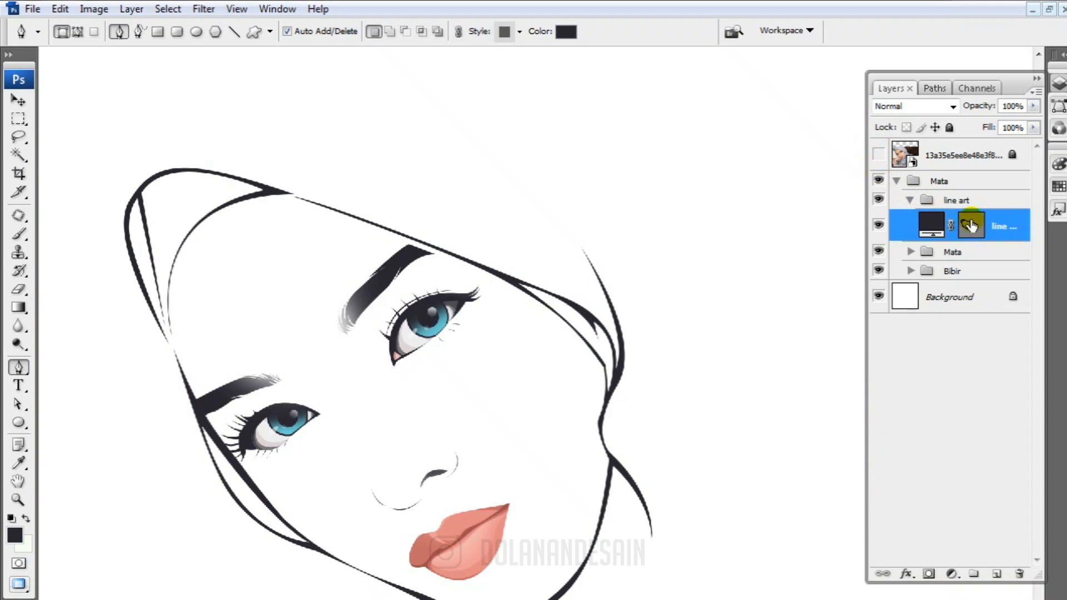
Start a new added shape over the visible photo, tracing the hijab's left outer edge down past the temple to the cheek line
click(389, 29)
click(878, 155)
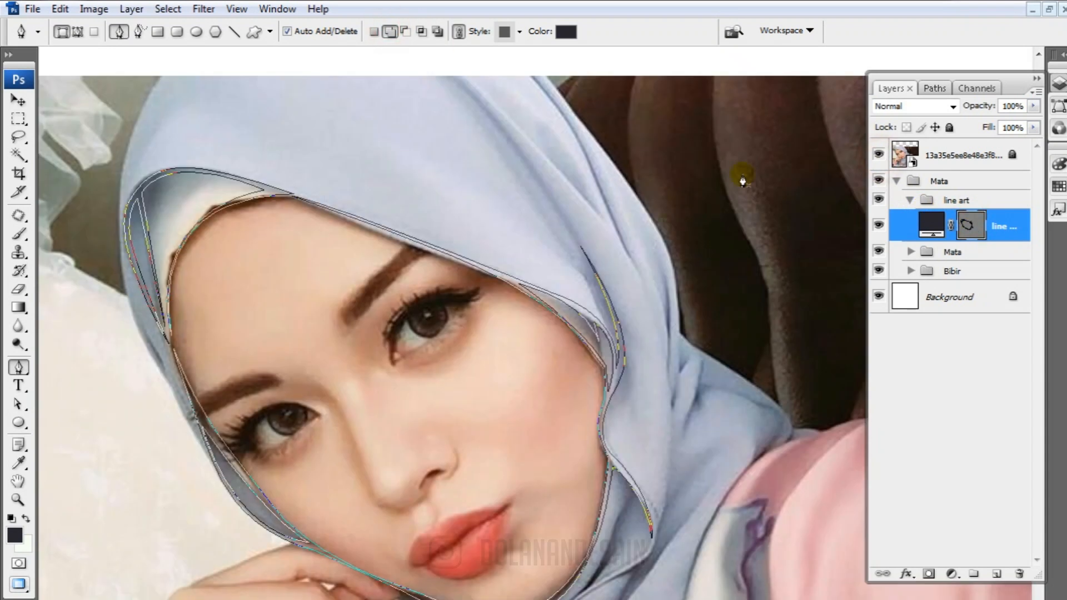
drag(167, 377, 219, 446)
alt+click(166, 377)
scroll(299, 453, down, 5)
drag(217, 402, 235, 422)
alt+click(216, 402)
scroll(214, 398, up, 4)
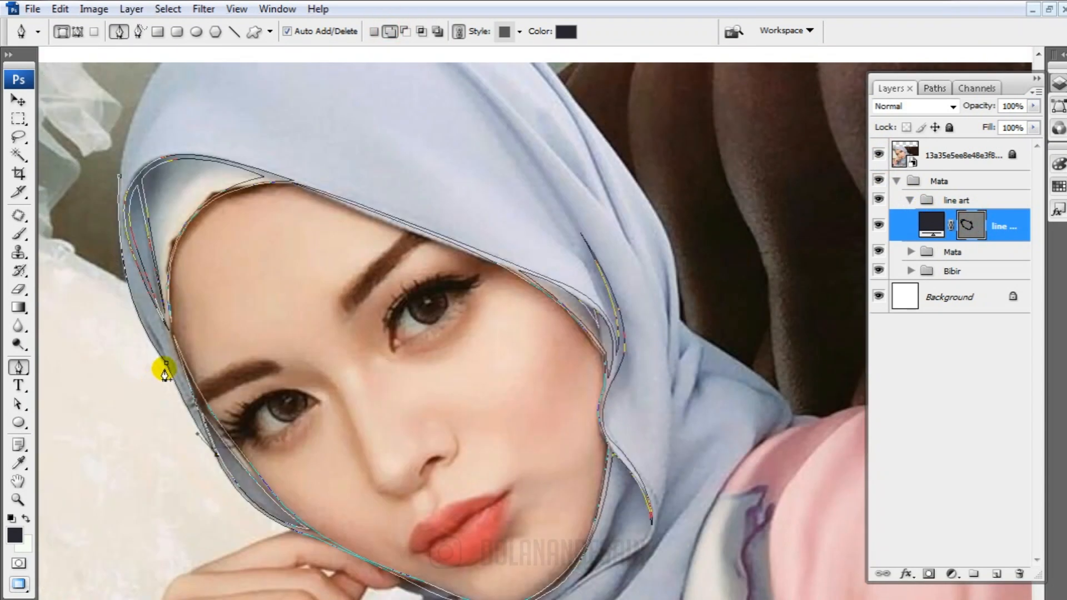
Carry the outer outline up the left side of the hijab and over the crown to its right side
scroll(148, 329, up, 4)
drag(165, 199, 281, 79)
scroll(281, 79, up, 2)
alt+click(165, 252)
drag(548, 264, 727, 472)
alt+click(549, 264)
Trace the hijab's right outer edge from the crown down to the bend above the shoulder, redoing the misplaced curve
scroll(605, 334, down, 4)
drag(678, 384, 661, 479)
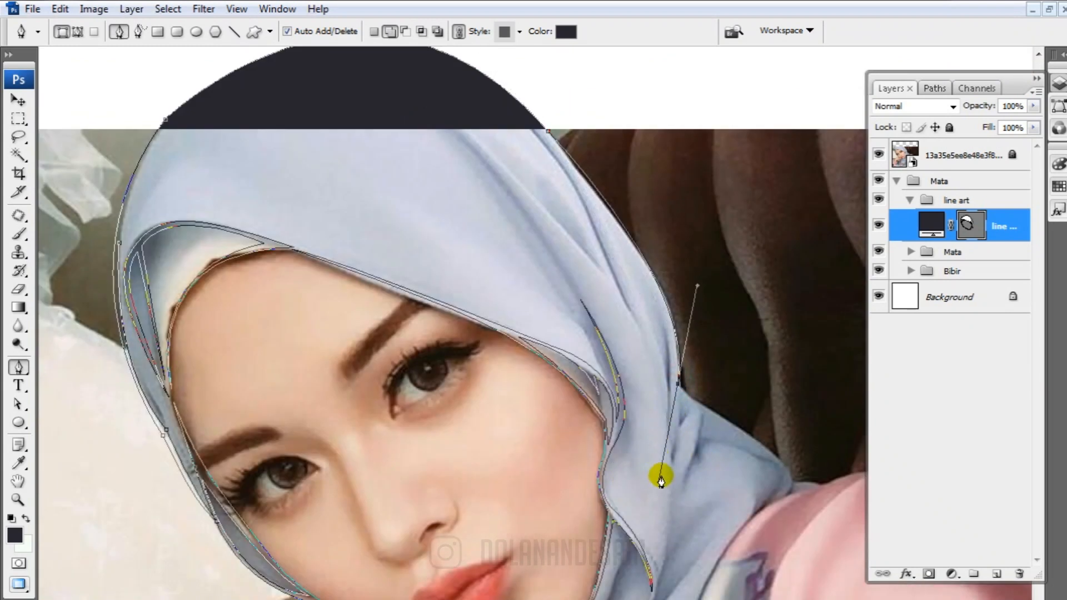
key(ctrl+z)
drag(656, 275, 668, 299)
drag(678, 389, 674, 436)
alt+click(679, 389)
Continue the outline along the shoulder to a pointed tip, then curve back down the scarf's edge against the blouse
scroll(726, 447, down, 2)
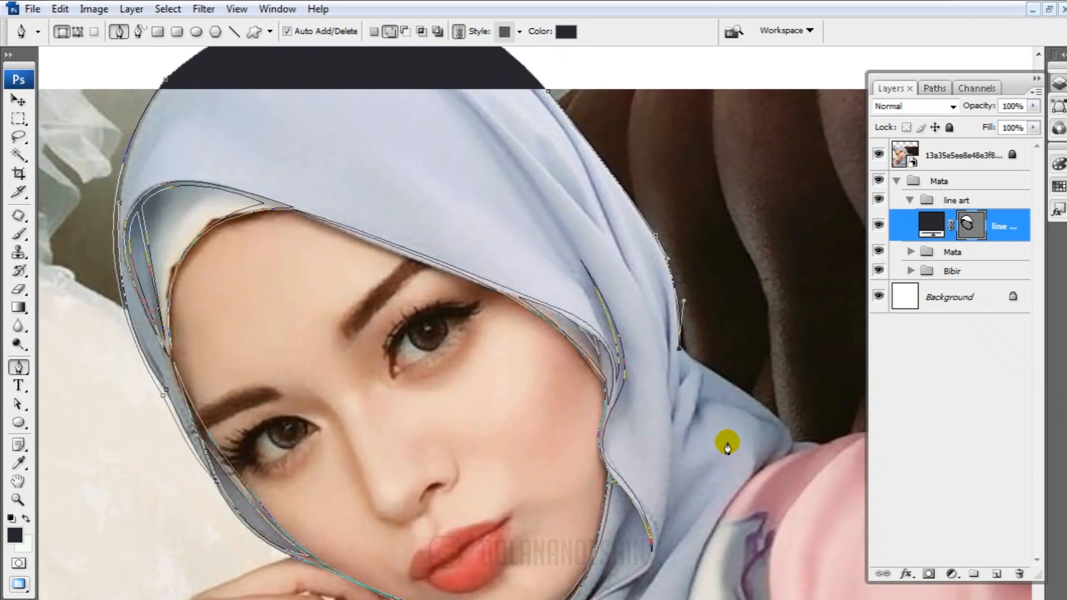
scroll(727, 446, down, 1)
drag(793, 428, 799, 465)
scroll(735, 483, down, 6)
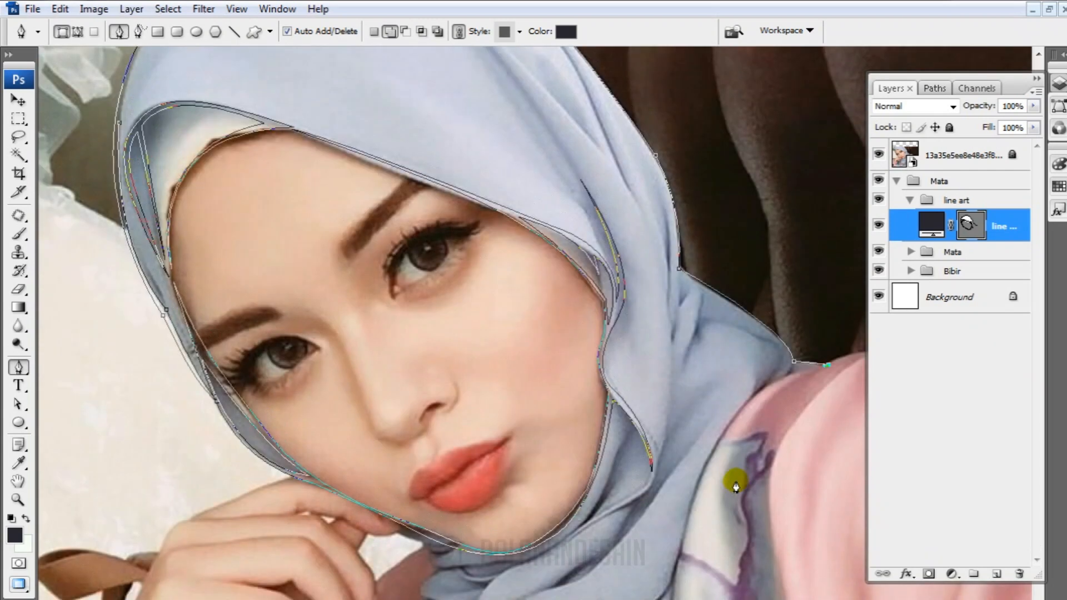
drag(686, 358, 602, 507)
alt+click(686, 359)
Trace the rounded lower edge of the scarf across the chest and up to its left side
scroll(656, 444, down, 1)
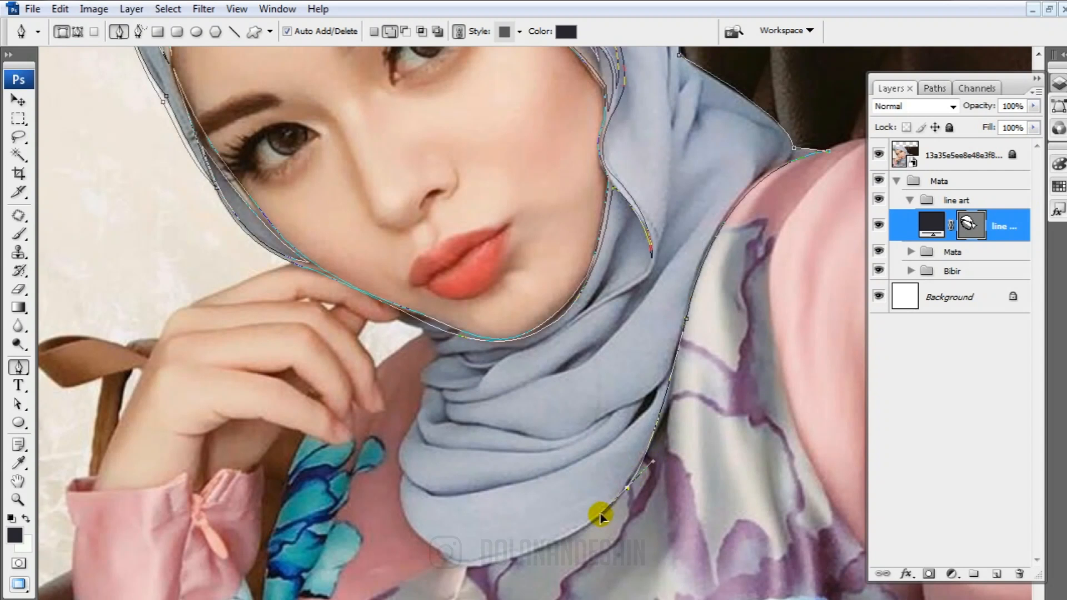
drag(445, 552, 416, 405)
alt+click(442, 553)
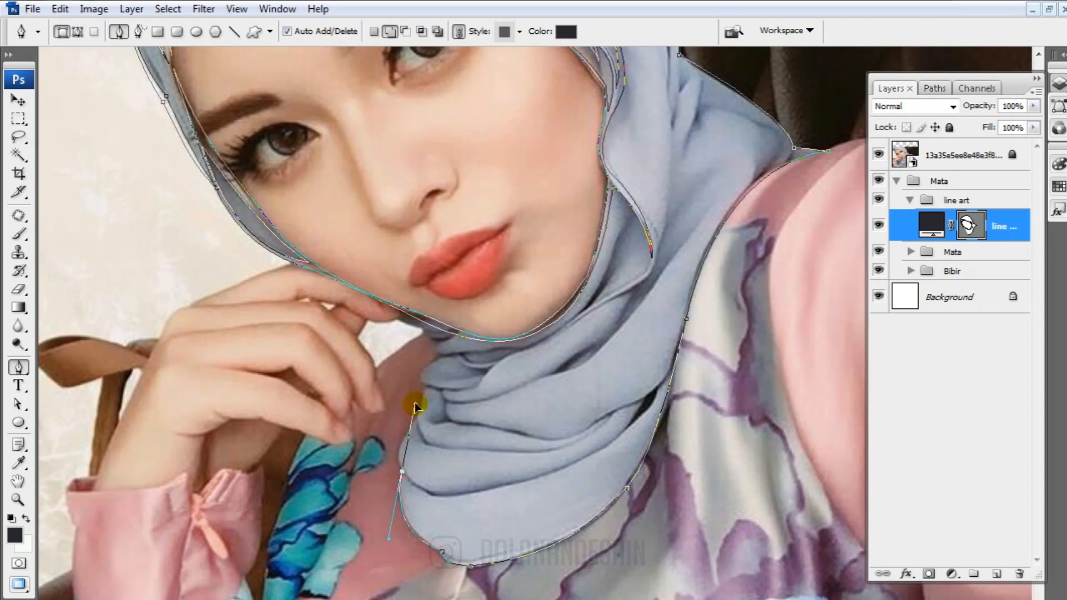
alt+click(402, 470)
Trace the scarf's left side up past the neck folds to the jaw line beside the hand
scroll(407, 473, up, 1)
scroll(416, 481, up, 1)
click(425, 479)
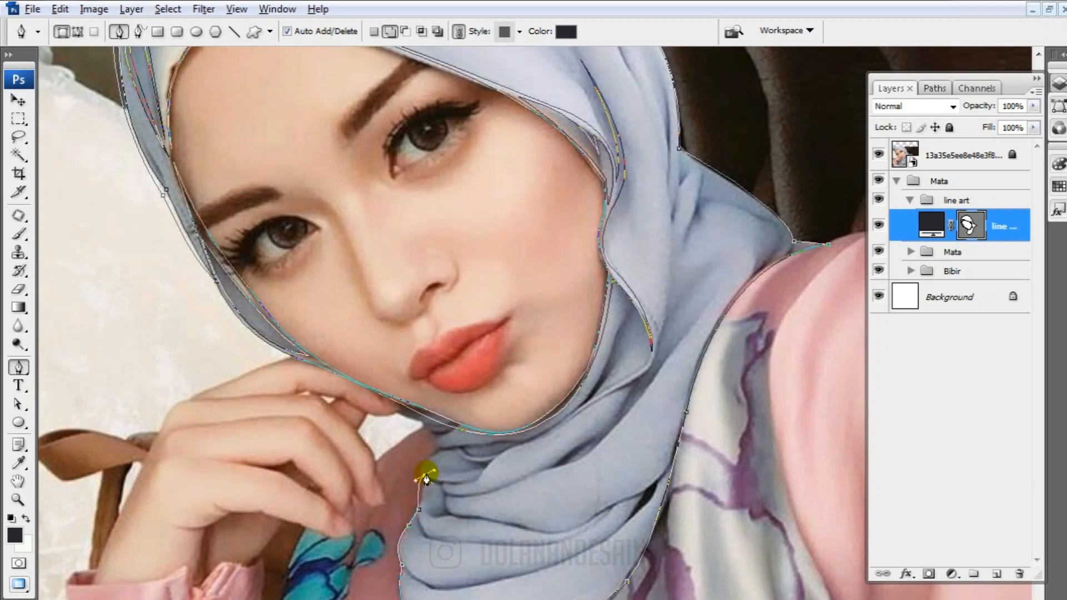
scroll(433, 443, up, 1)
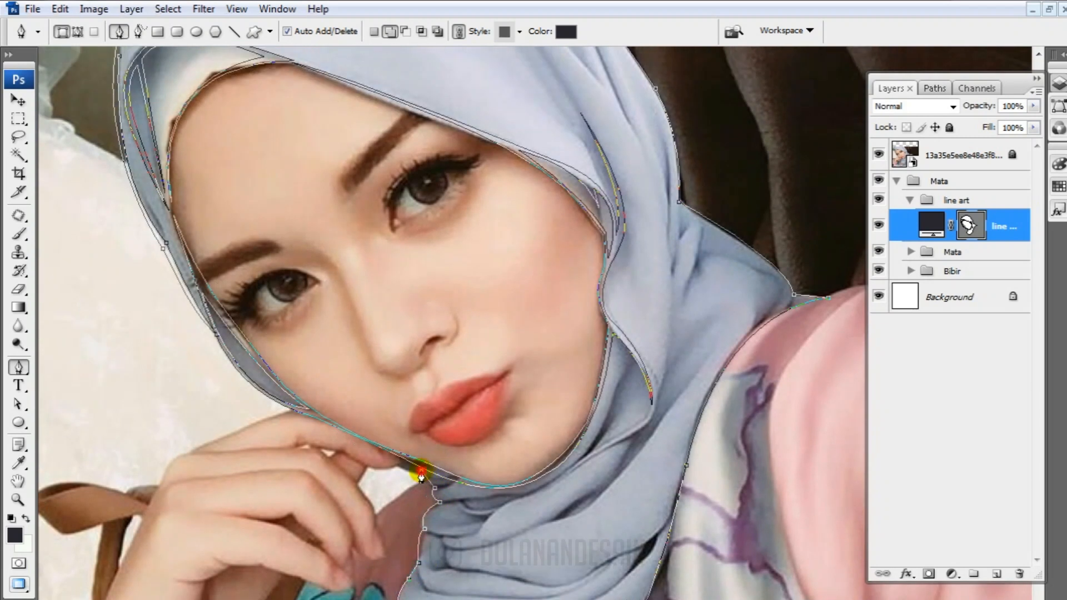
scroll(411, 471, up, 1)
click(395, 491)
scroll(393, 494, up, 2)
scroll(414, 466, down, 4)
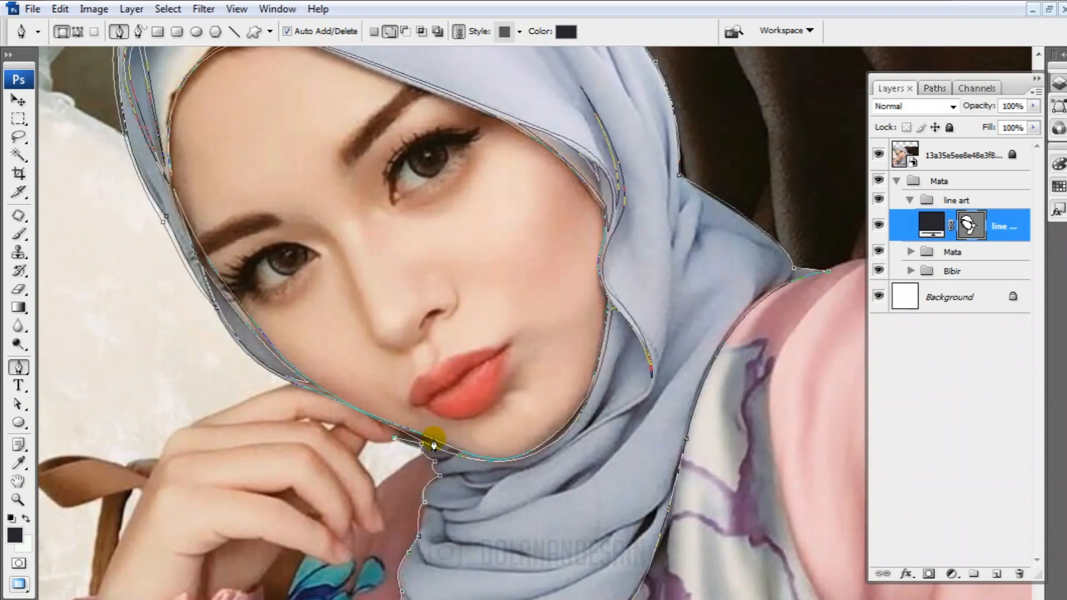
Trace the scarf fold under the chin up beside the jaw to a point, then down past the lower hijab fold tip
mouse_move(455, 453)
mouse_down()
mouse_move(476, 435)
mouse_move(448, 448)
mouse_move(442, 469)
mouse_up()
drag(555, 451, 629, 418)
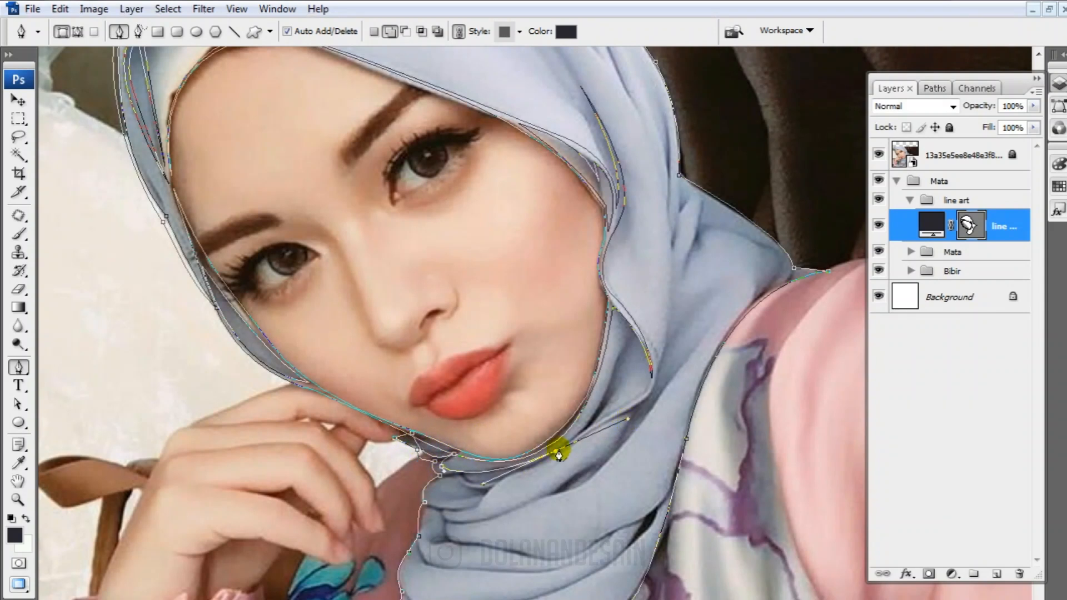
alt+click(556, 451)
scroll(619, 383, up, 1)
drag(619, 377, 639, 304)
alt+click(619, 378)
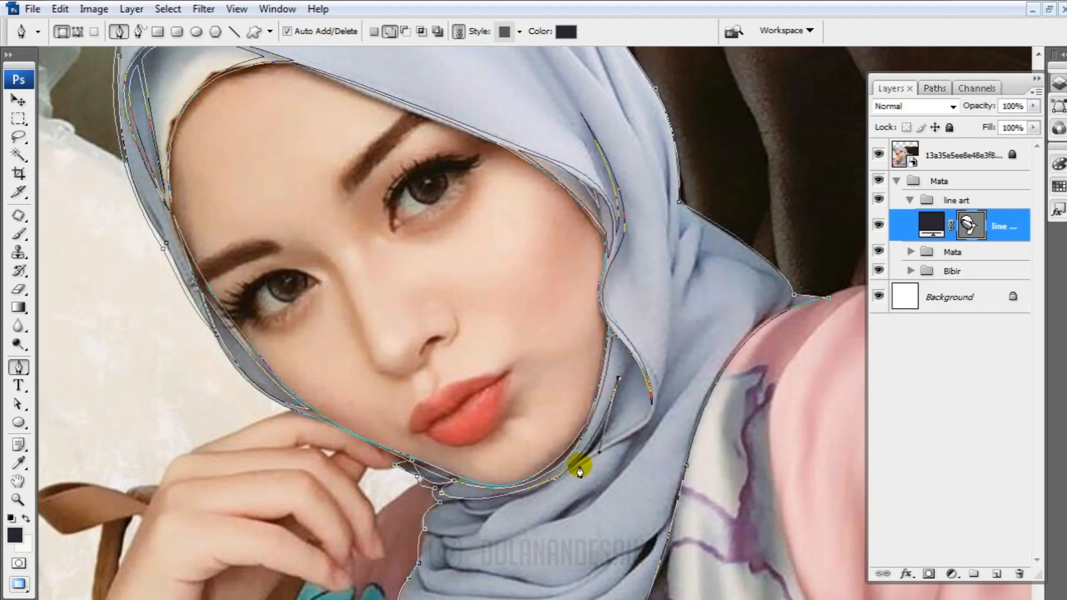
drag(649, 412, 662, 391)
click(575, 472)
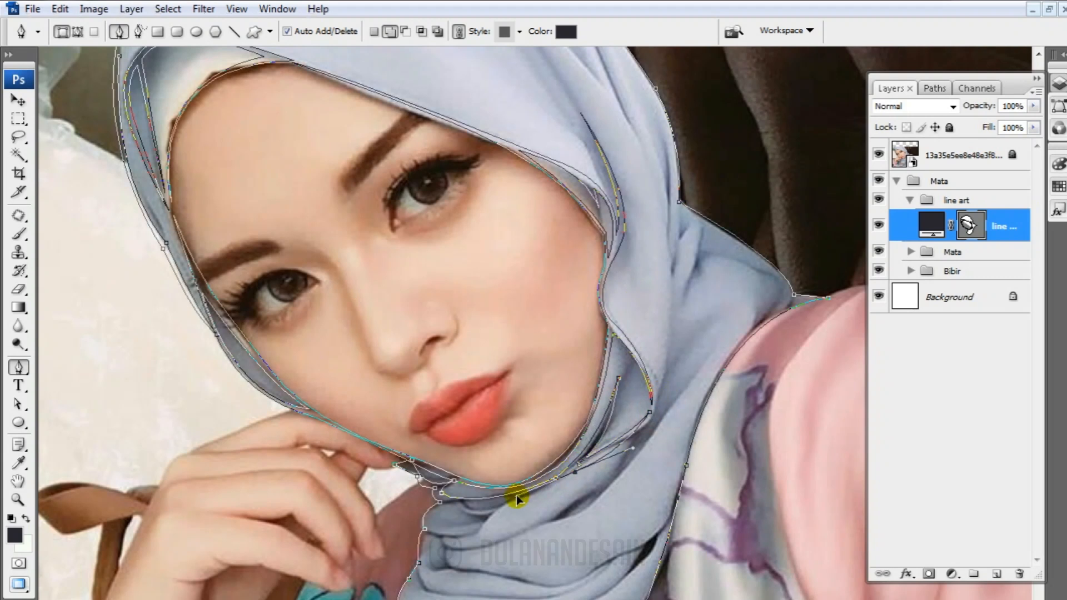
Trace the short fold below the chin and curve it back to the scarf's left edge
click(515, 502)
scroll(473, 534, down, 3)
drag(478, 494, 460, 527)
alt+click(478, 493)
drag(425, 489, 486, 544)
scroll(467, 484, up, 5)
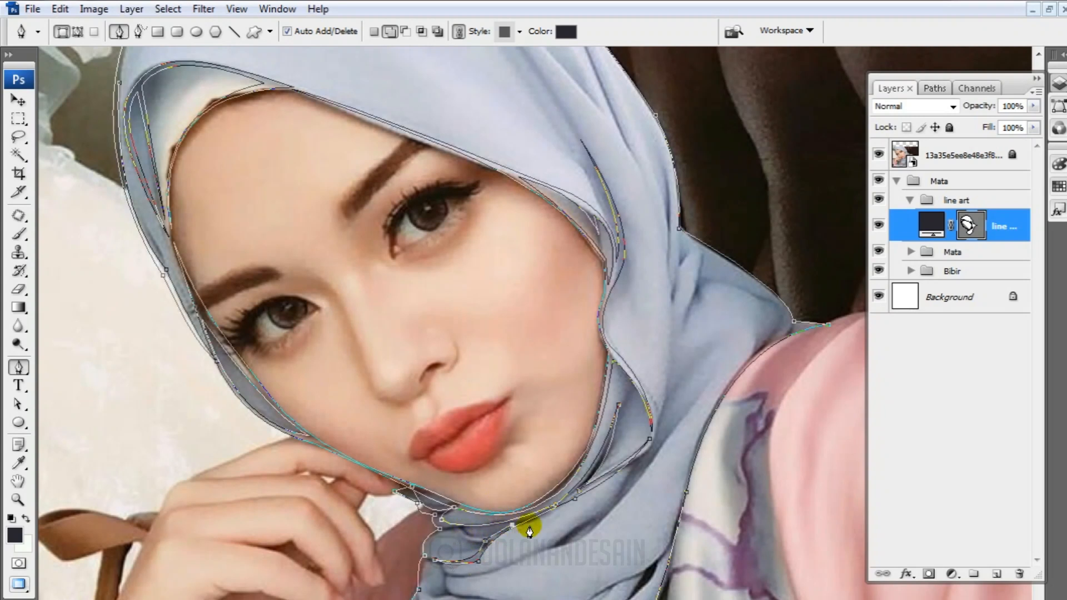
Trace the middle scarf fold from the left edge across the neck to a tapered tip, then back along its lower side
scroll(443, 529, down, 3)
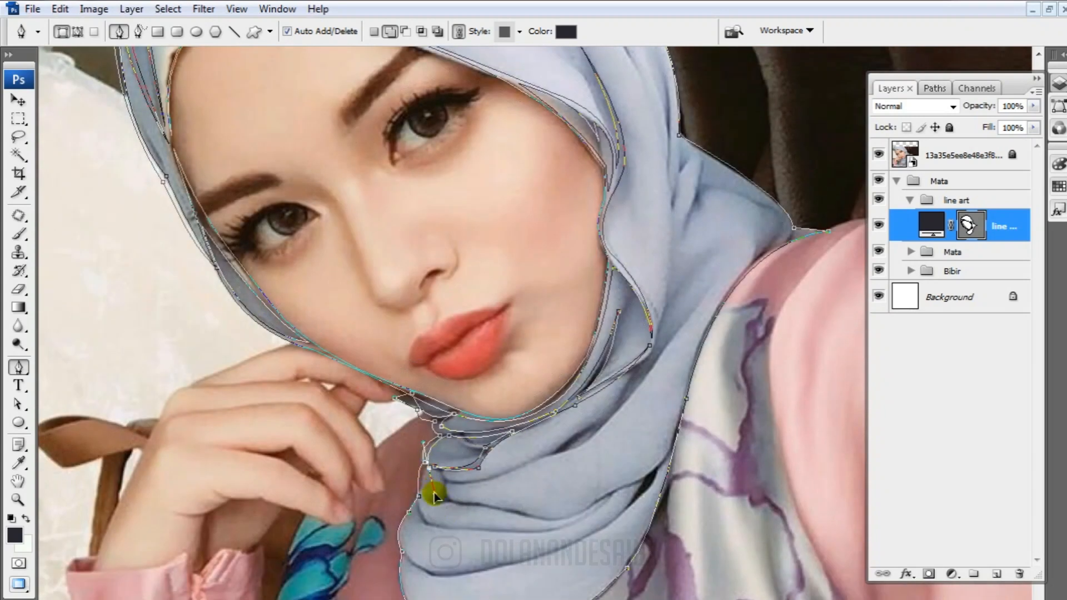
drag(426, 512, 434, 529)
drag(612, 491, 658, 431)
alt+click(613, 491)
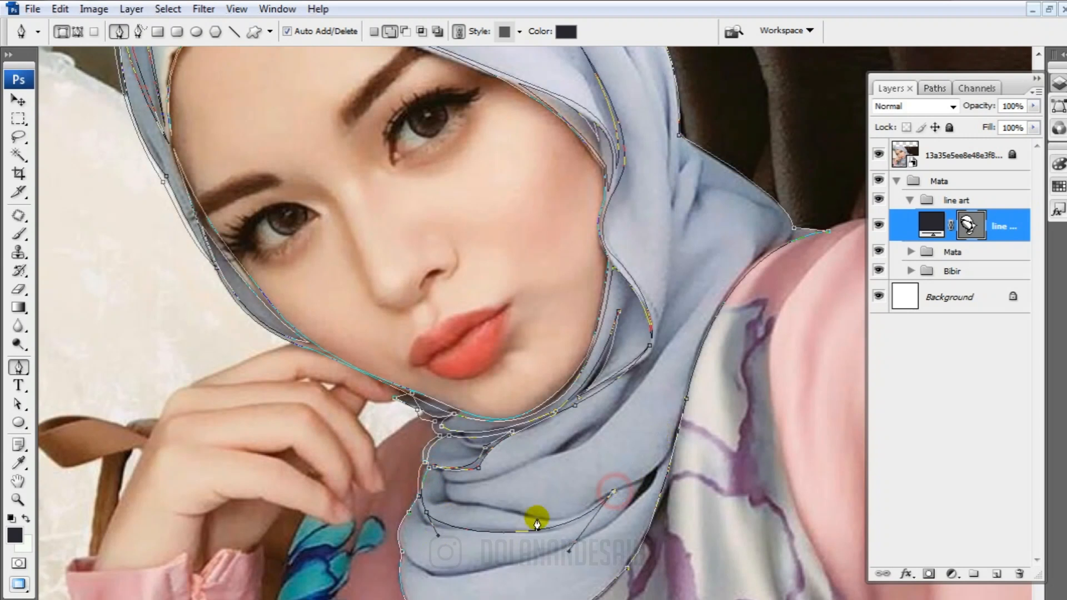
drag(419, 504, 315, 416)
key(ctrl+z)
drag(444, 530, 316, 501)
alt+click(444, 531)
Trace the lowest scarf fold from the left edge to a point near the blouse, then back along its underside
drag(436, 572, 496, 517)
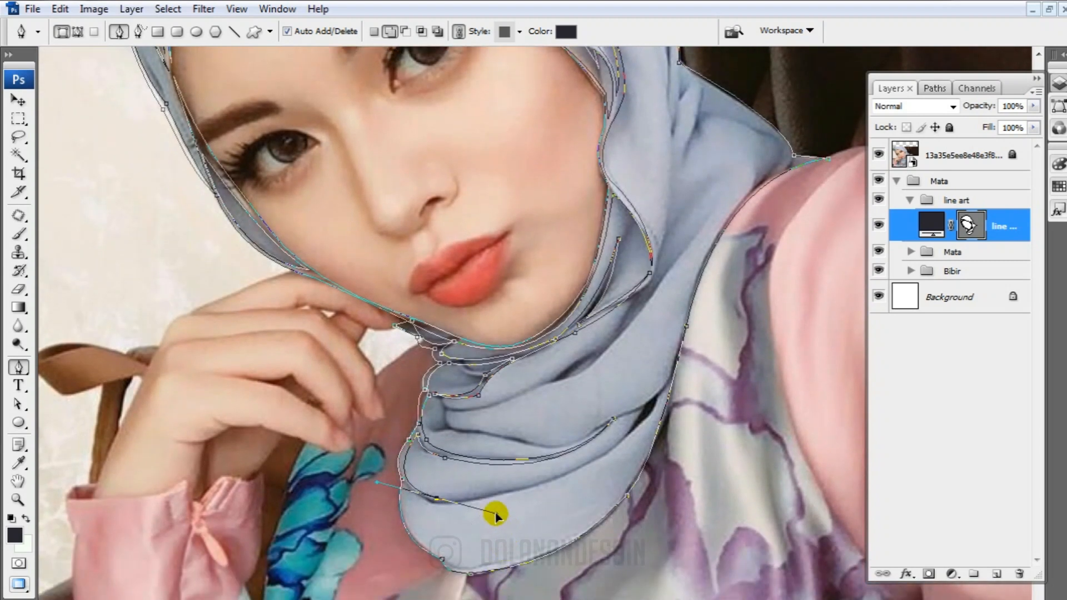
drag(641, 411, 656, 362)
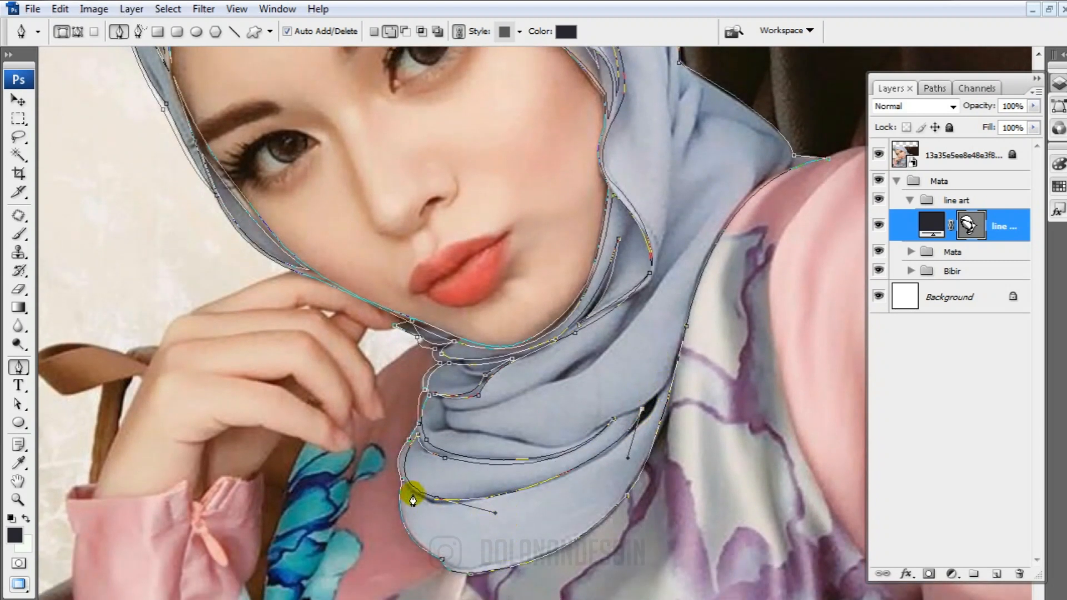
drag(454, 506, 291, 518)
alt+click(455, 506)
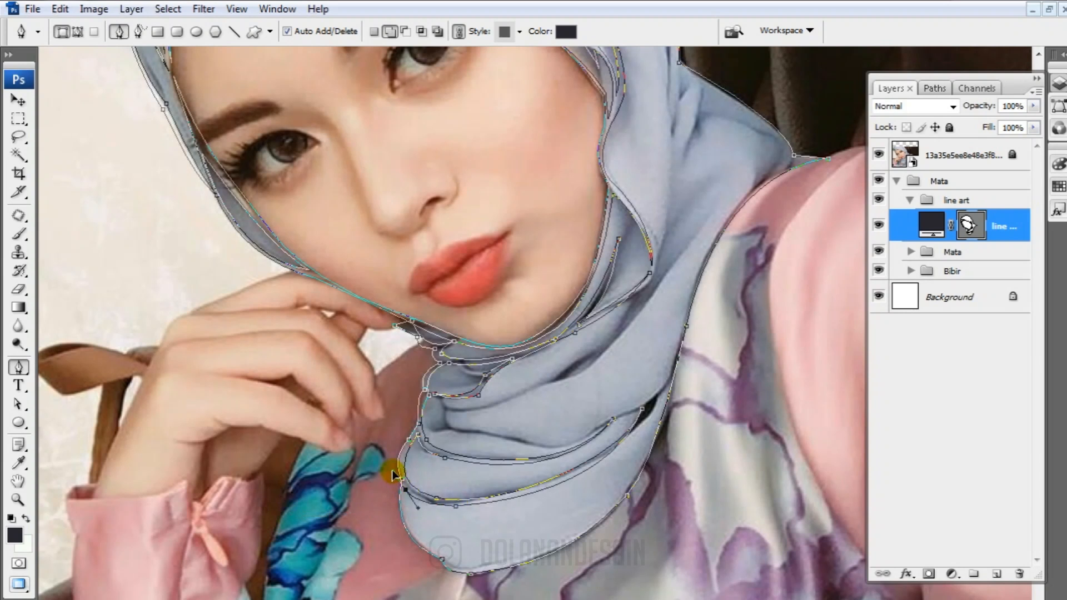
Trace the inner side of the outline along the scarf's rounded bottom and up the blouse edge to the shoulder
drag(574, 532, 687, 360)
alt+click(576, 534)
scroll(577, 535, up, 2)
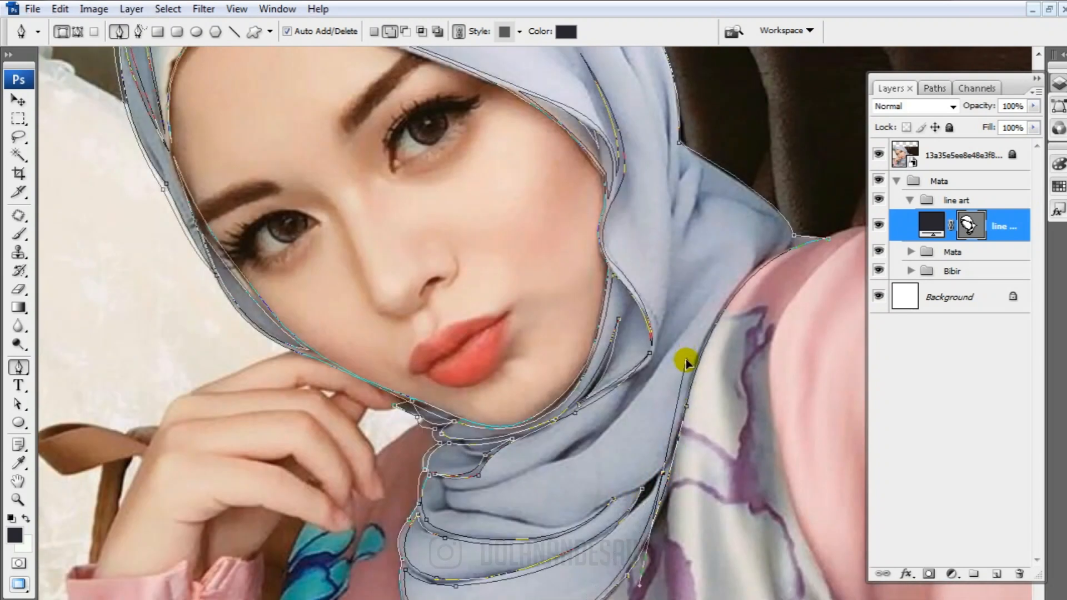
scroll(659, 525, down, 1)
drag(656, 533, 651, 519)
scroll(646, 450, up, 3)
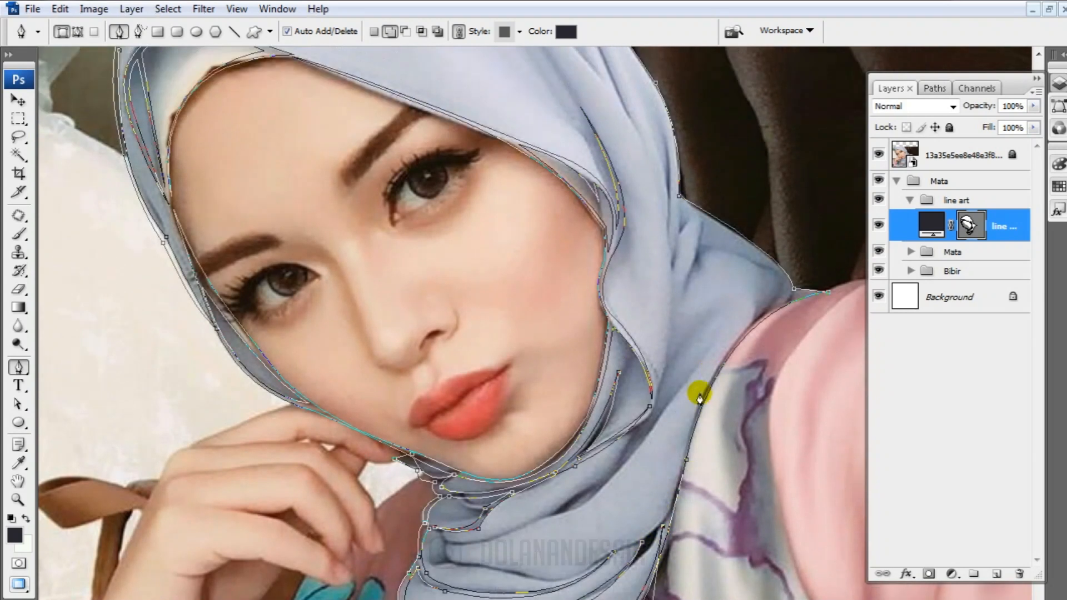
drag(754, 318, 812, 275)
alt+click(755, 318)
Trace the shoulder's upper edge back to the hijab, then follow the hanging fold down to its tip and back up
scroll(784, 328, up, 1)
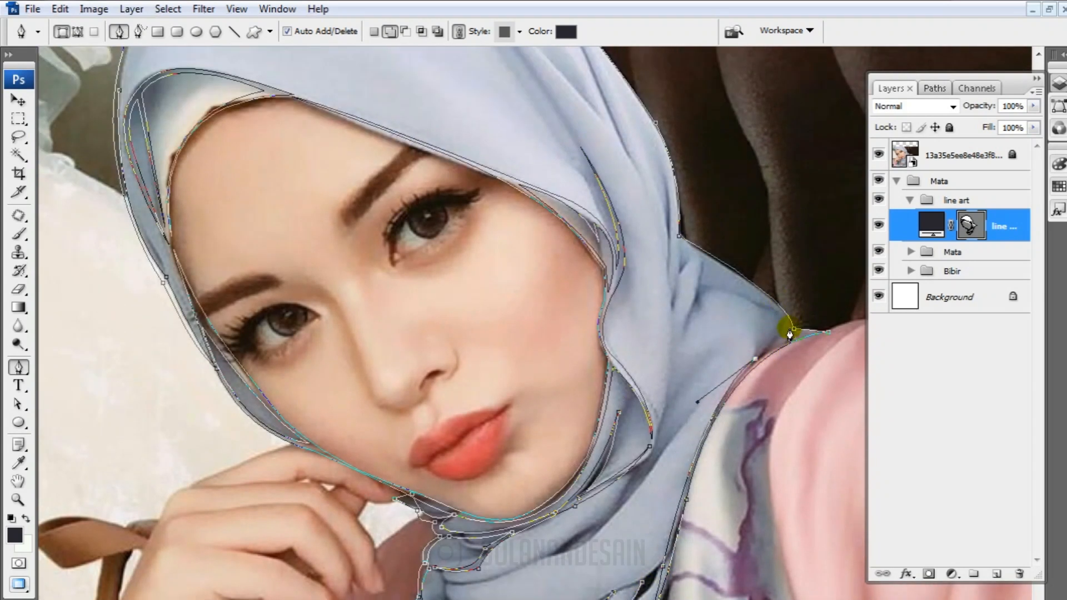
scroll(776, 298, up, 2)
drag(675, 287, 595, 252)
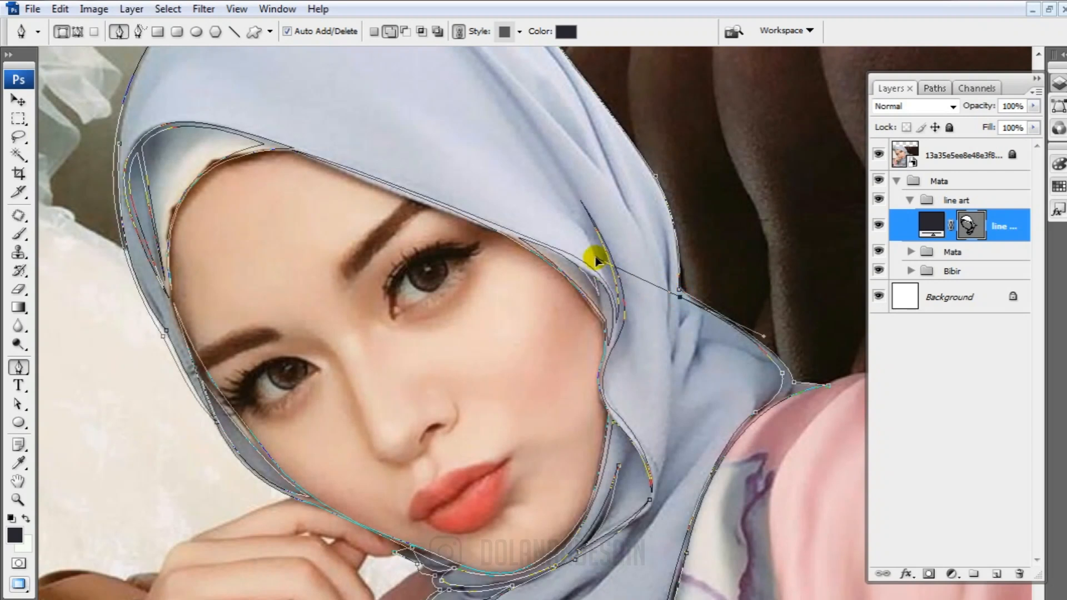
scroll(654, 491, down, 1)
drag(656, 458, 664, 408)
scroll(664, 407, up, 4)
drag(674, 334, 668, 202)
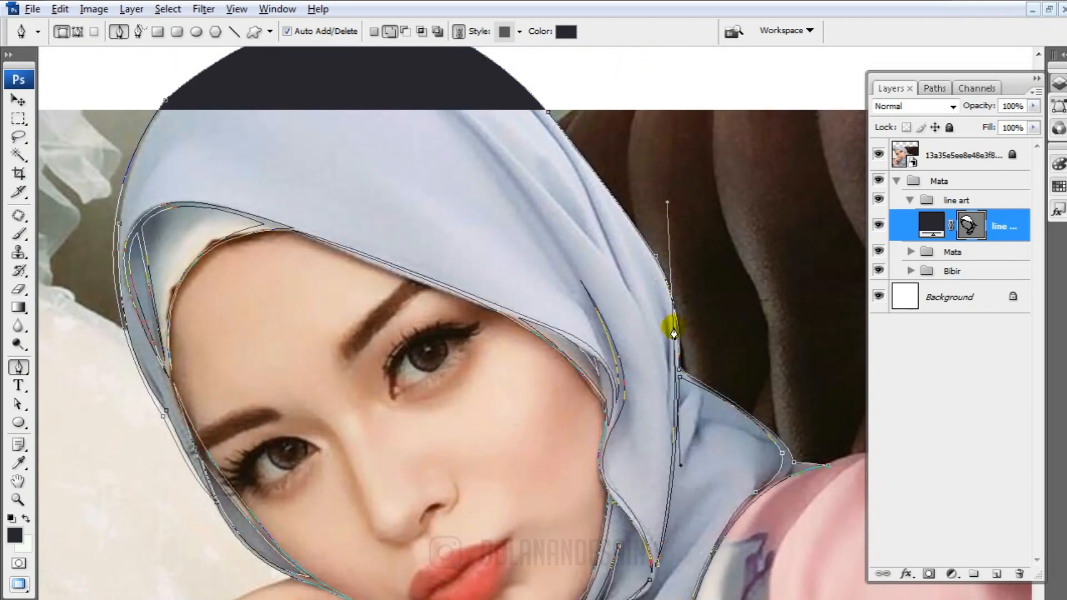
alt+click(674, 334)
Continue the inner outline up the hijab's right side above the photo, adding a tapered fold that runs down from the crown
scroll(511, 187, up, 2)
drag(499, 124, 376, 92)
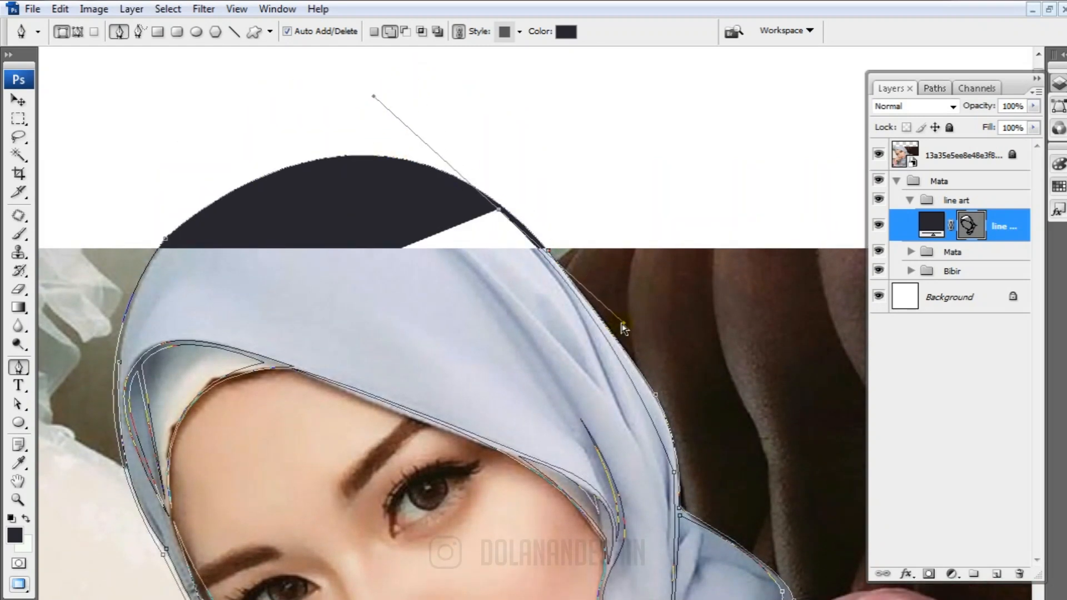
drag(621, 326, 679, 385)
alt+click(497, 212)
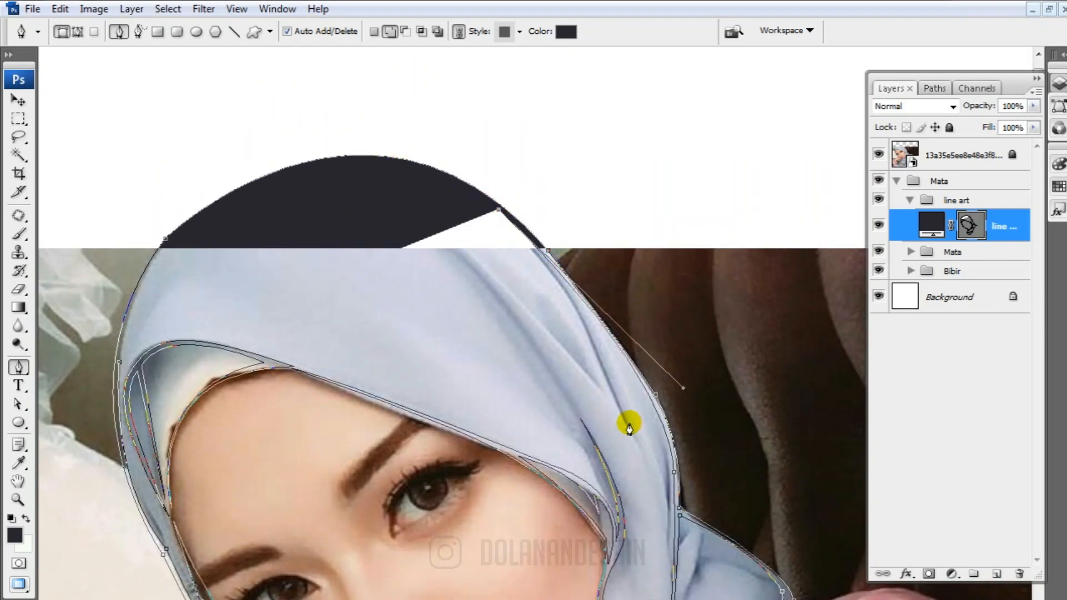
drag(629, 426, 645, 521)
alt+click(628, 422)
scroll(628, 422, up, 2)
drag(477, 210, 362, 106)
alt+click(476, 210)
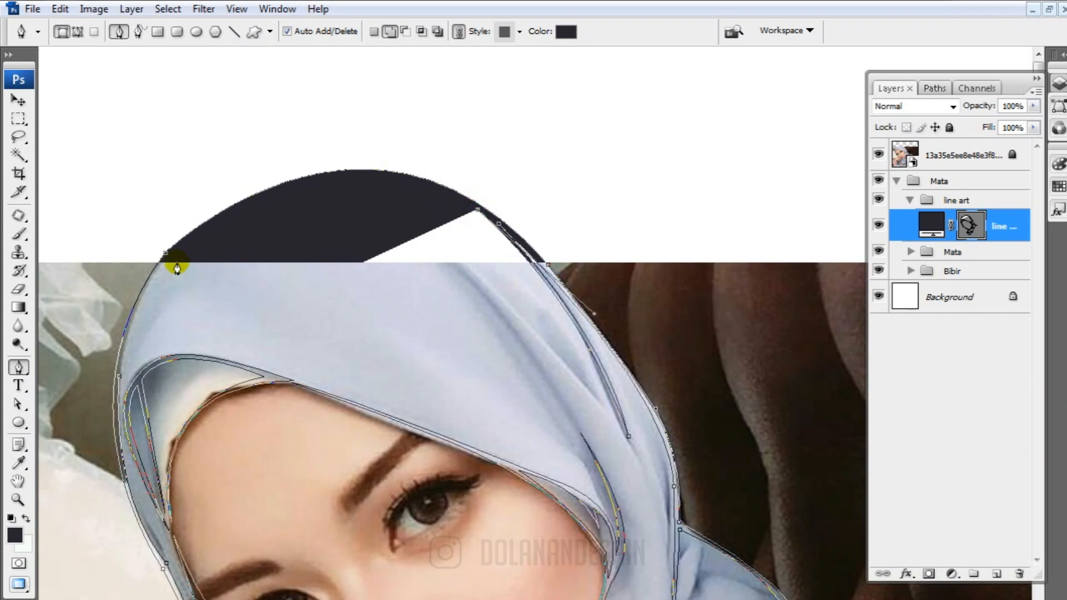
Curve the inner outline over the crown and down the hijab's left side to complete the thin contour
drag(177, 266, 19, 392)
scroll(143, 326, down, 6)
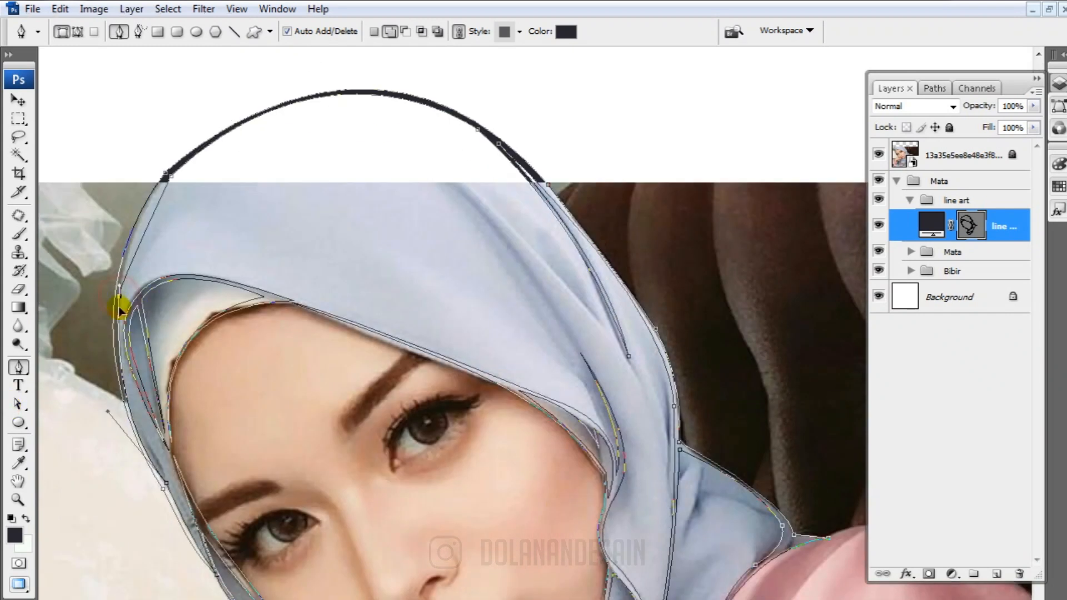
scroll(510, 239, down, 12)
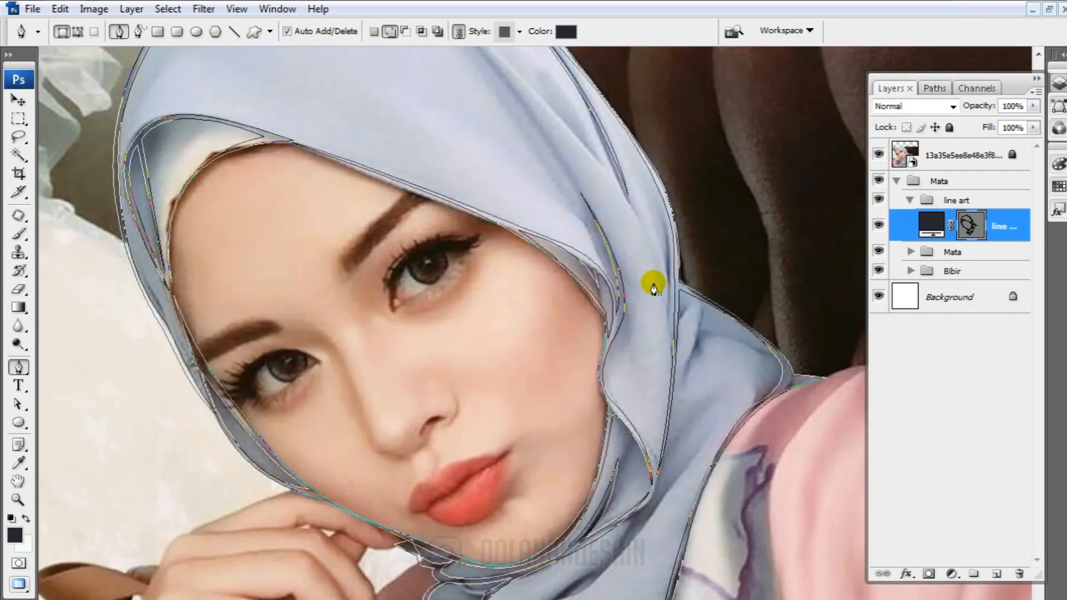
Add a closed tapered fold line down the hijab's right side, joining the hanging fold beside the cheek
click(608, 174)
drag(673, 356, 663, 453)
alt+click(672, 357)
click(607, 175)
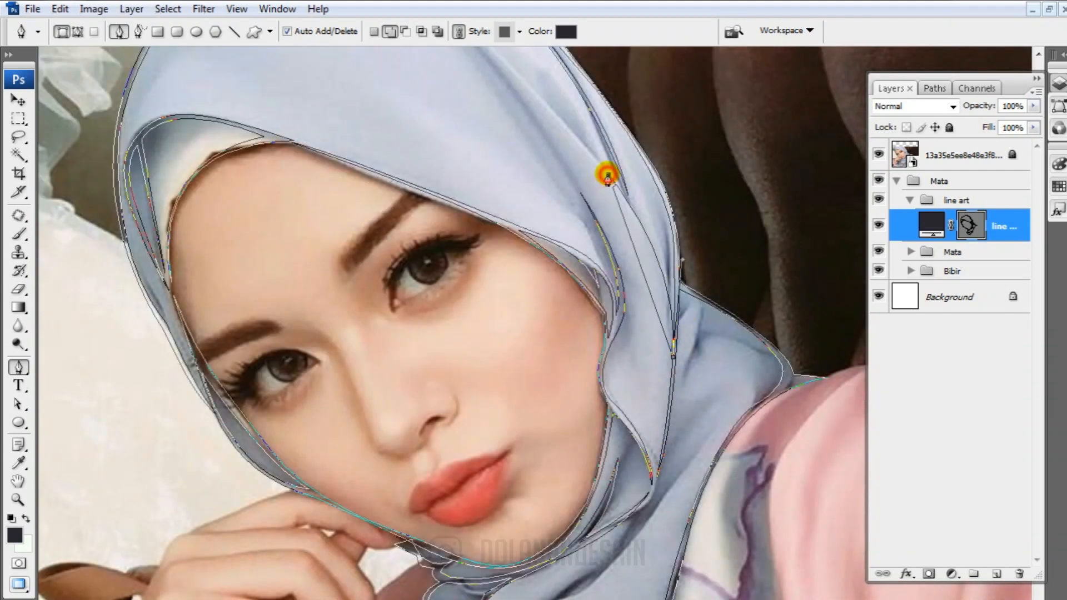
scroll(550, 69, up, 8)
scroll(534, 167, down, 20)
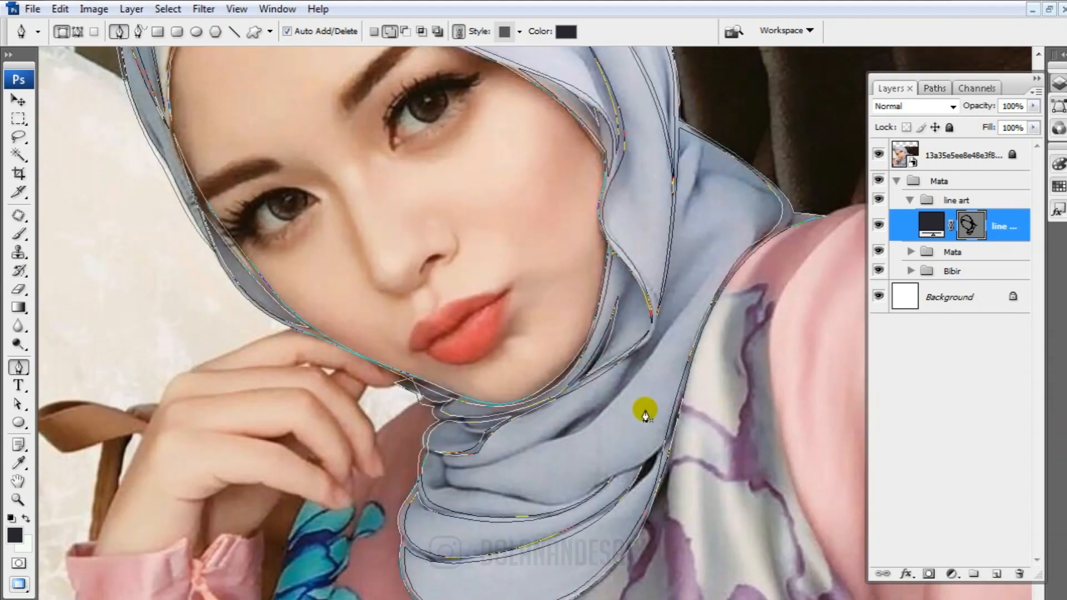
Draw a tapered neck fold from the scarf's left side up toward the shoulder and back along its lower side
drag(519, 451, 586, 423)
drag(711, 267, 747, 213)
key(ctrl+z)
alt+click(518, 451)
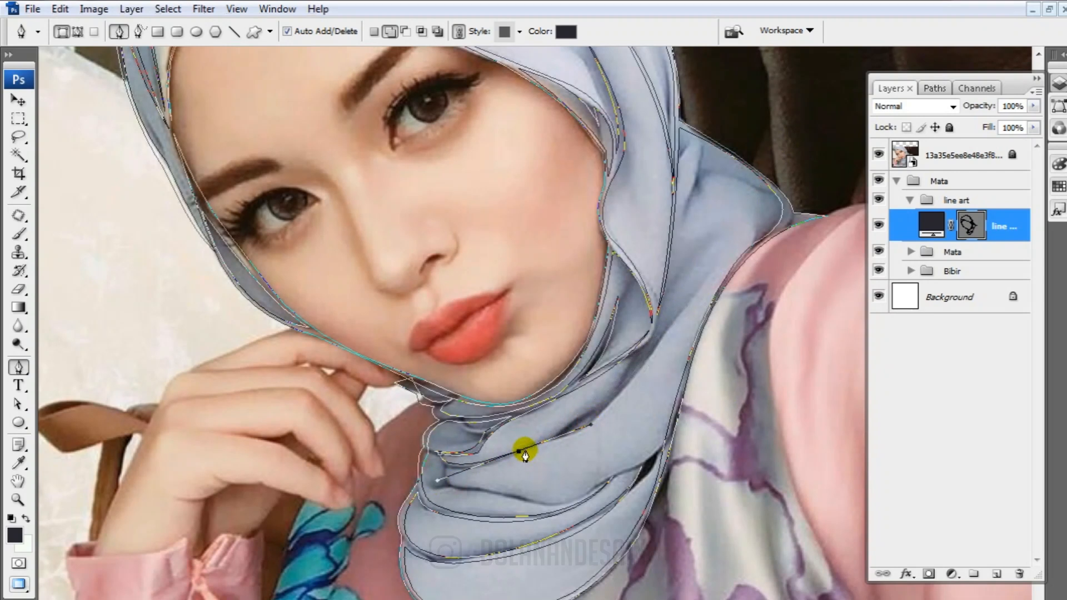
click(623, 391)
drag(623, 391, 656, 344)
alt+click(624, 390)
click(712, 272)
drag(584, 432, 547, 447)
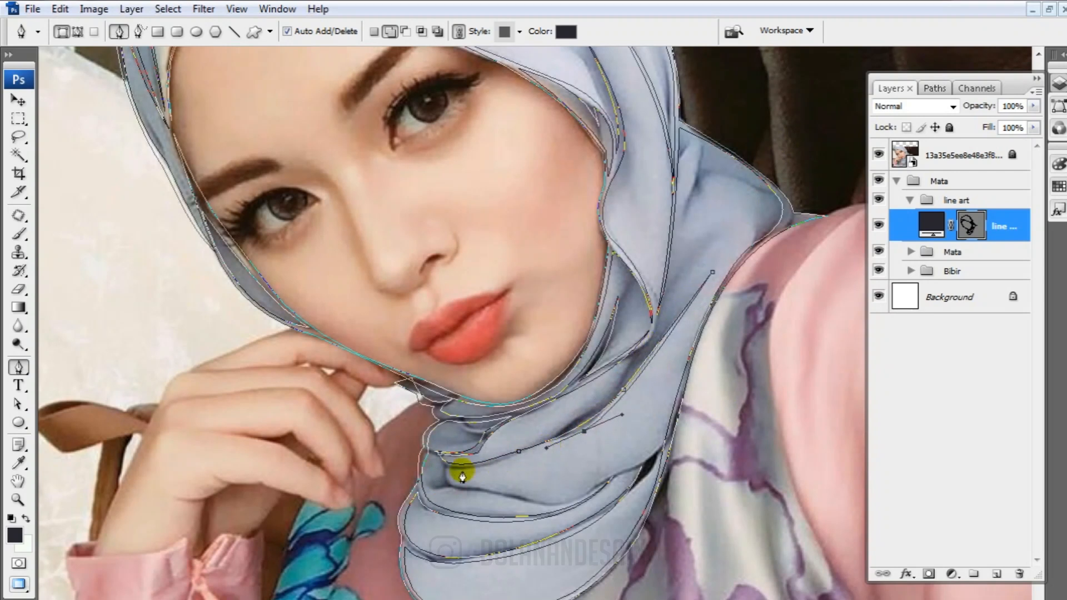
scroll(462, 479, up, 1)
click(437, 493)
Draw the curved fold between the two middle neck folds, from the scarf's left side to its right edge
scroll(442, 490, down, 2)
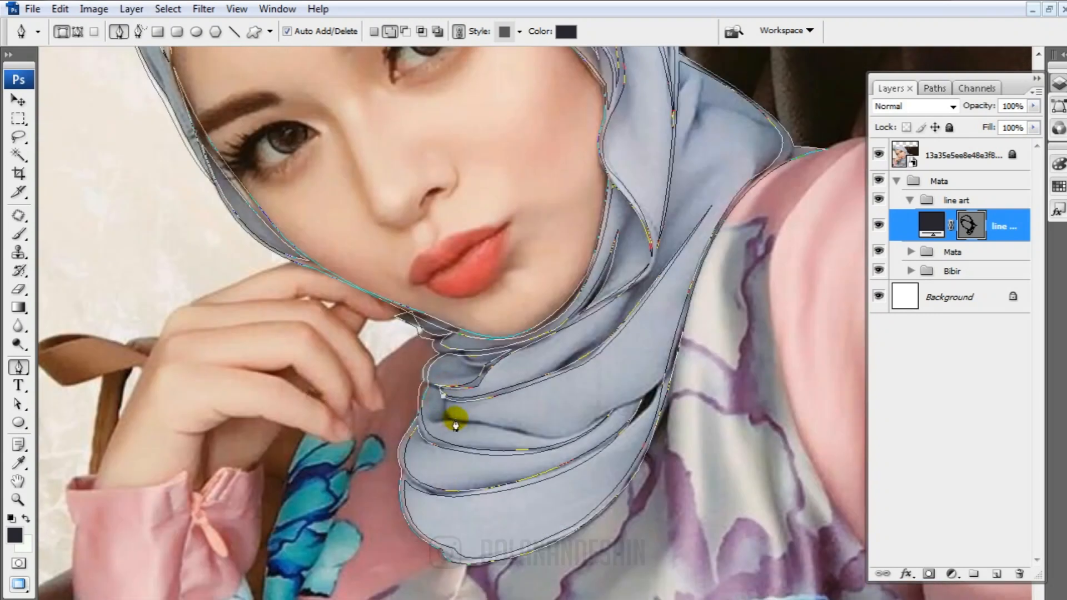
drag(601, 422, 546, 435)
alt+click(580, 428)
drag(443, 396, 442, 368)
drag(569, 428, 540, 440)
drag(443, 398, 446, 434)
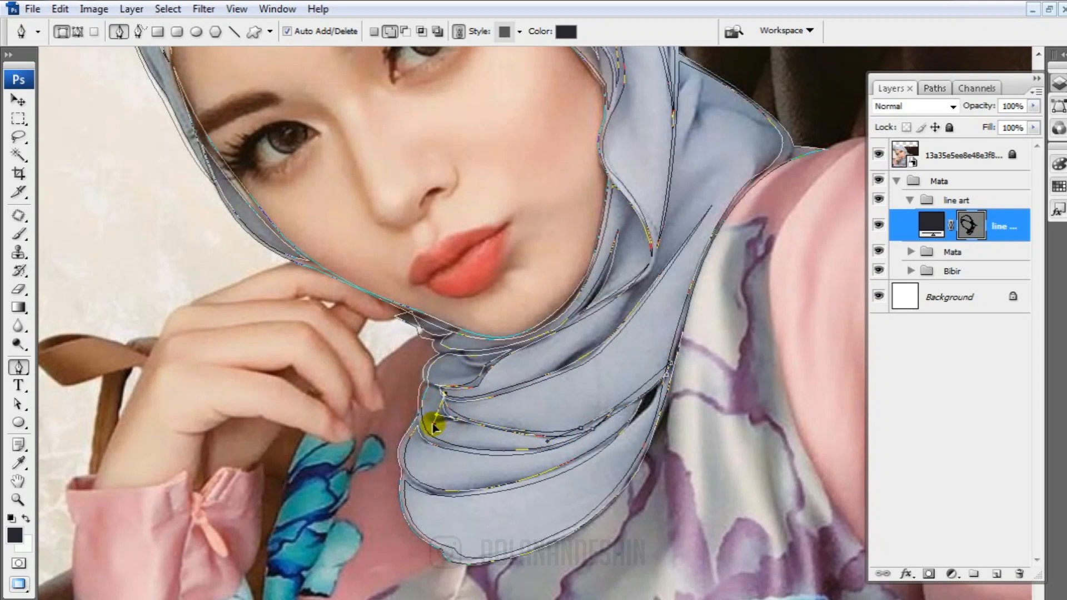
Hide the reference photo to examine the scarf line art, then show the photo again
scroll(635, 426, down, 2)
click(877, 154)
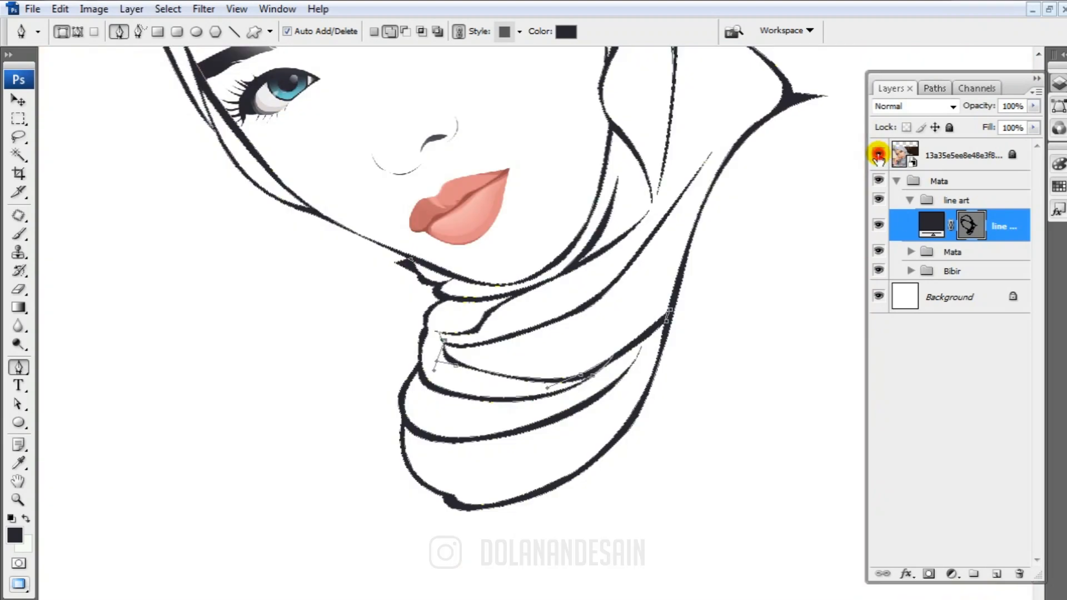
click(877, 154)
scroll(562, 407, up, 4)
scroll(562, 407, up, 5)
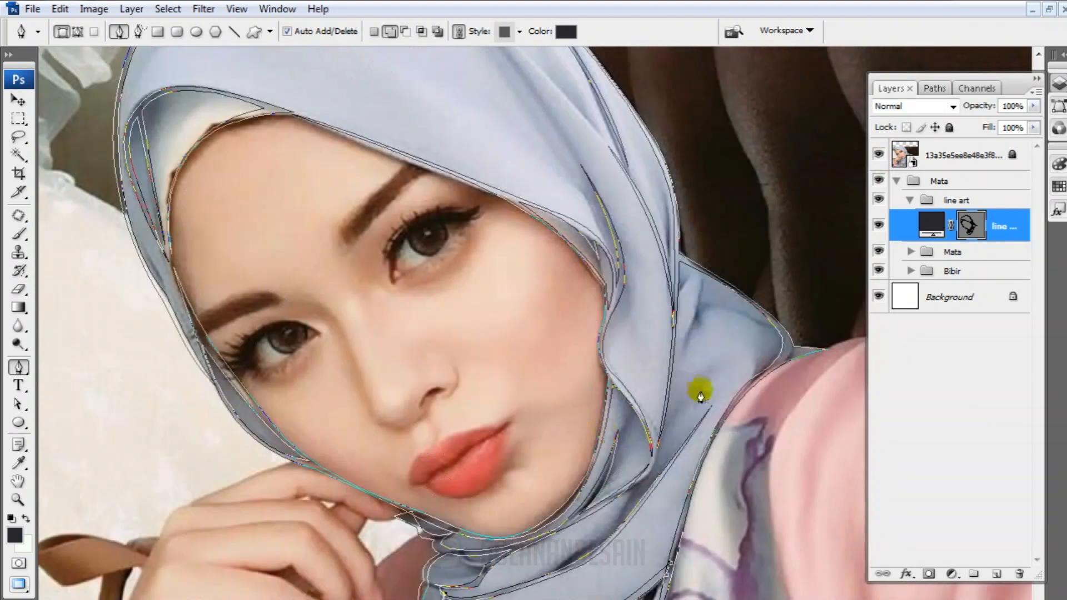
Add a closed dark shape to the line art over the shadow gap between the folds at the scarf's right edge
scroll(380, 514, down, 7)
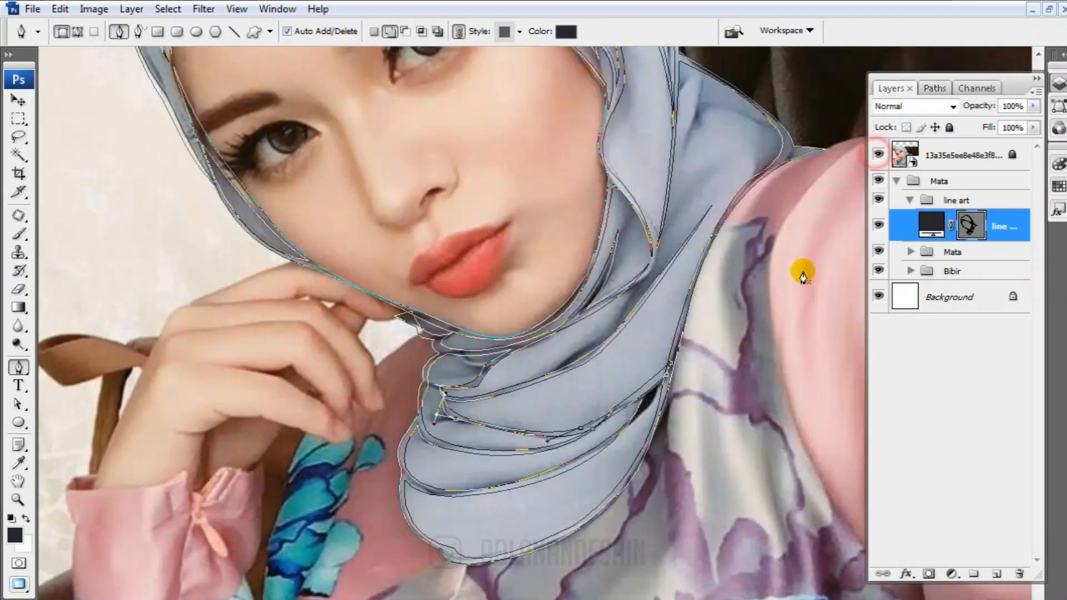
click(391, 31)
click(644, 390)
drag(606, 444, 576, 468)
alt+click(606, 444)
drag(671, 365, 680, 324)
click(642, 391)
Hide the reference photo, deselect the line art's vector mask and show the portrait at a smaller scale
click(878, 154)
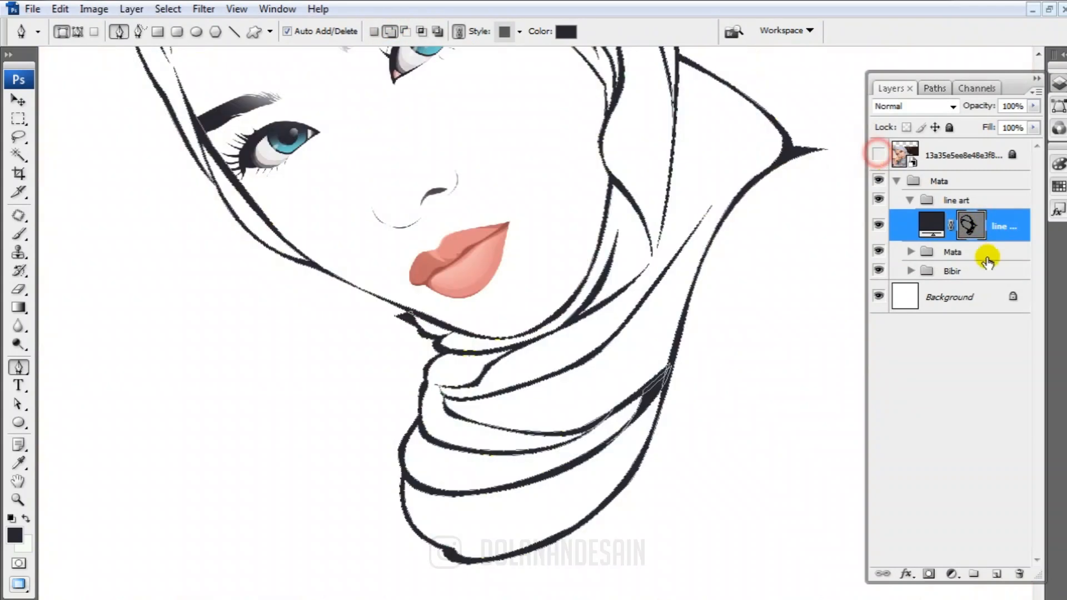
click(974, 227)
key(ctrl+minus)
scroll(529, 396, up, 5)
scroll(546, 410, down, 5)
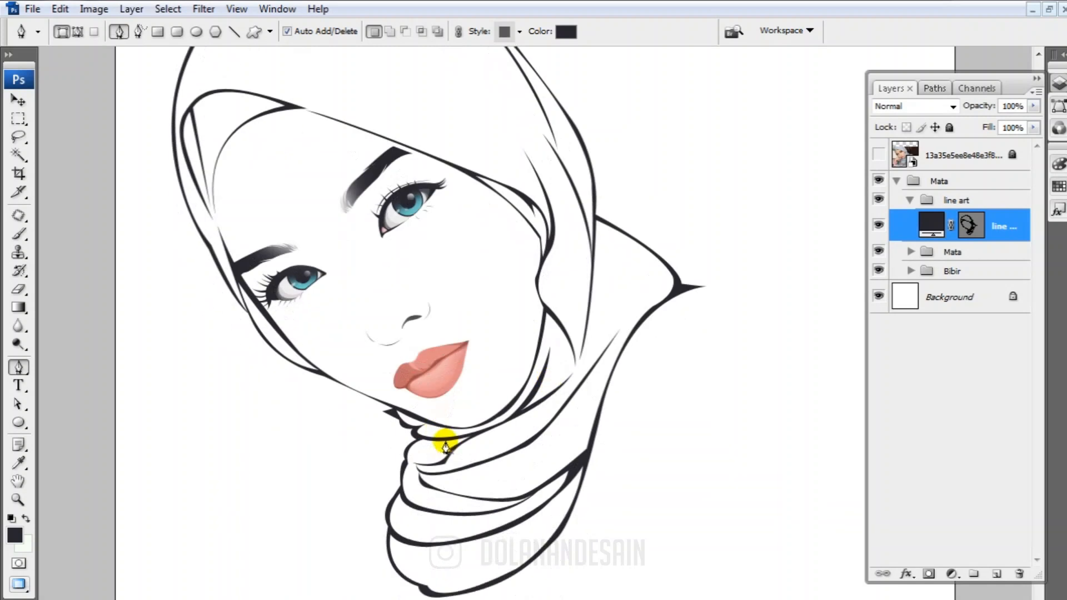
Adjust the curve handles of the lowest scarf fold to refine its line thickness
ctrl+click(476, 512)
ctrl+click(435, 516)
drag(445, 513, 525, 494)
drag(557, 460, 559, 453)
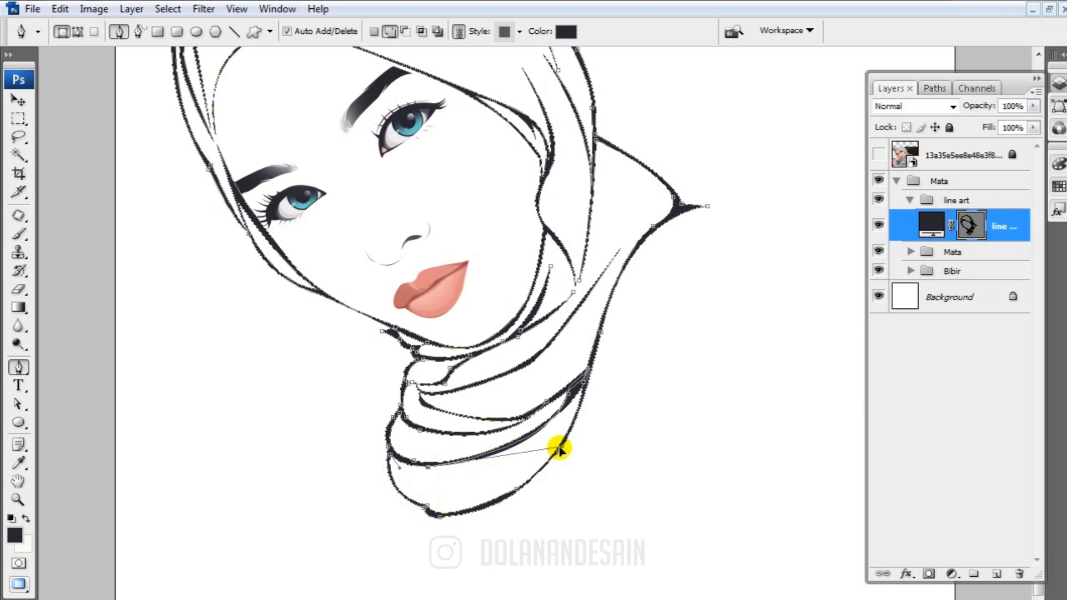
Reshape the hijab's outer right contour between the crown and the cheek, then deselect the path
scroll(578, 365, up, 5)
scroll(945, 233, up, 4)
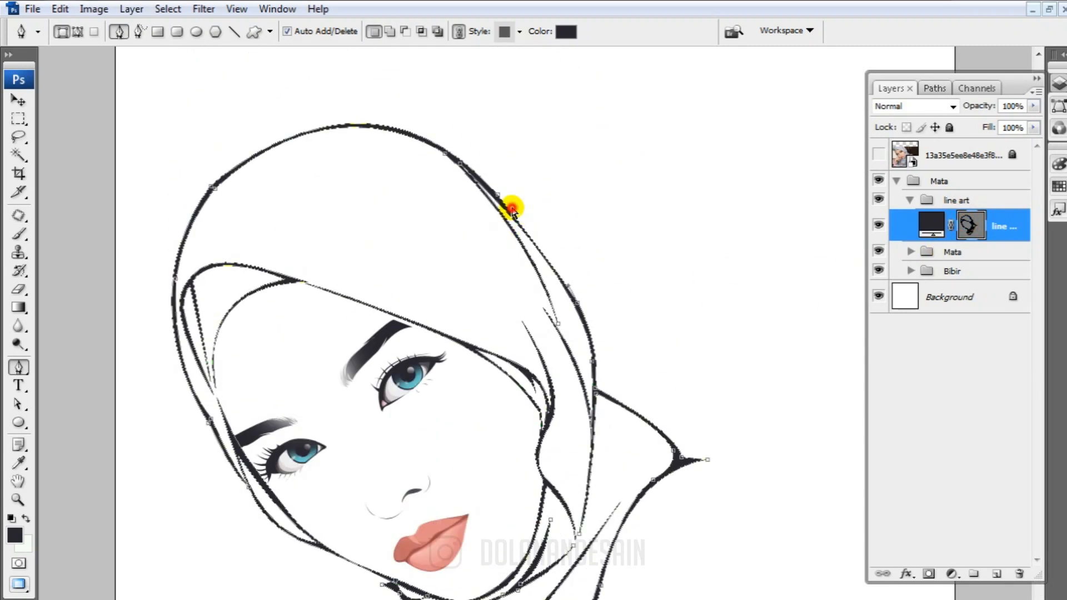
drag(500, 198, 578, 294)
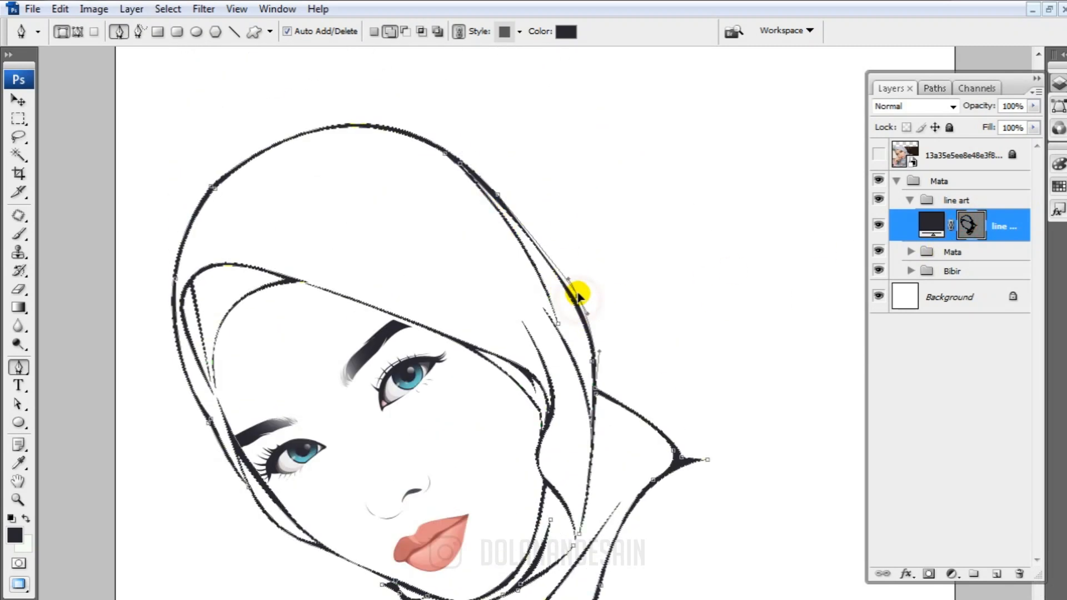
key(Return)
Change the line art's fill colour to a lighter purple-grey
scroll(436, 429, down, 6)
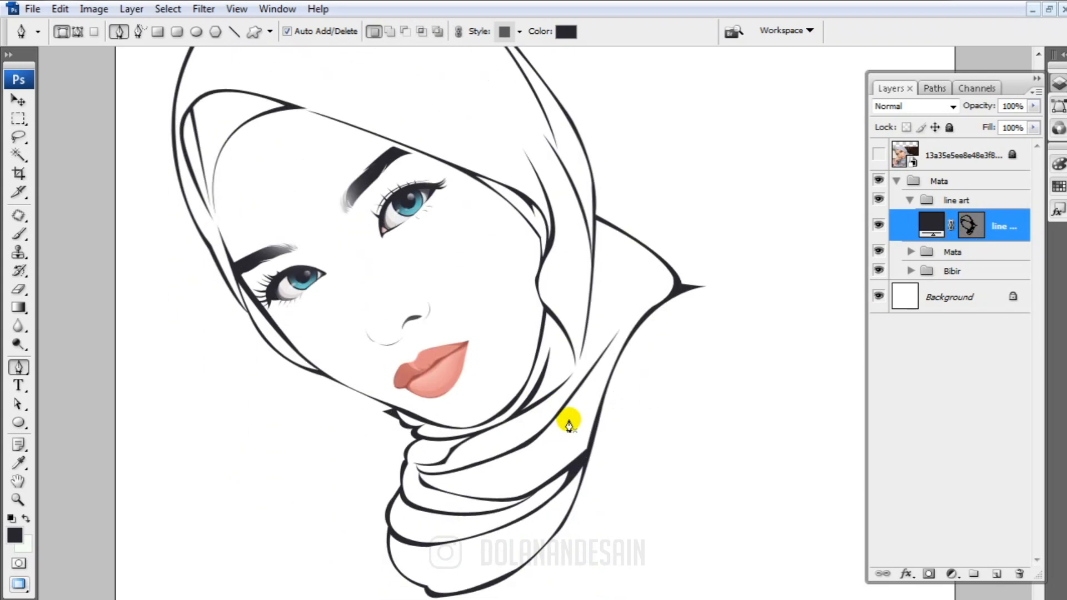
scroll(719, 362, up, 6)
double_click(931, 225)
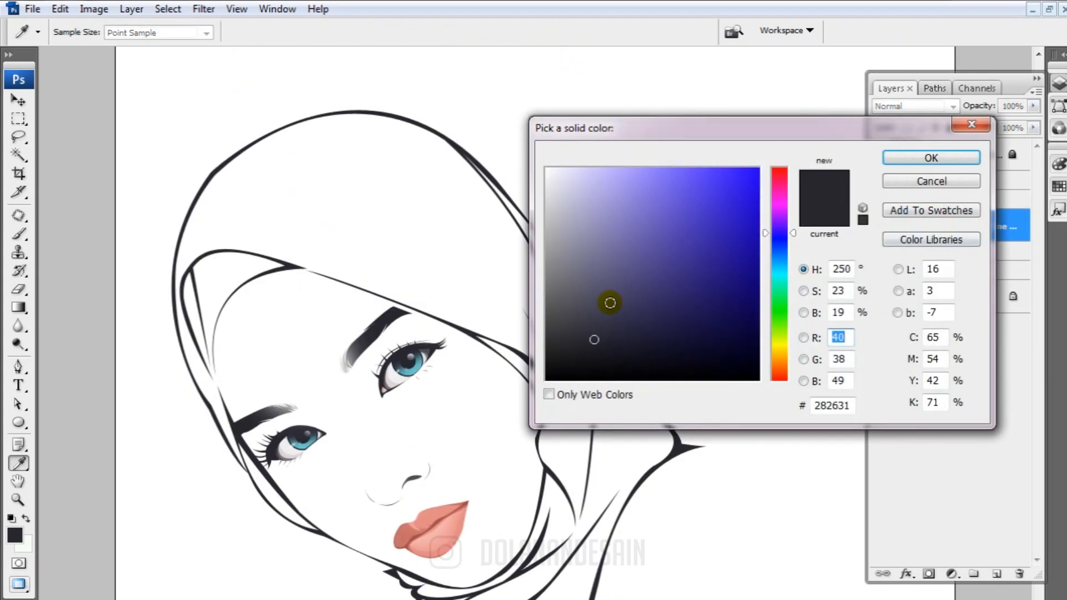
drag(568, 302, 593, 303)
click(938, 160)
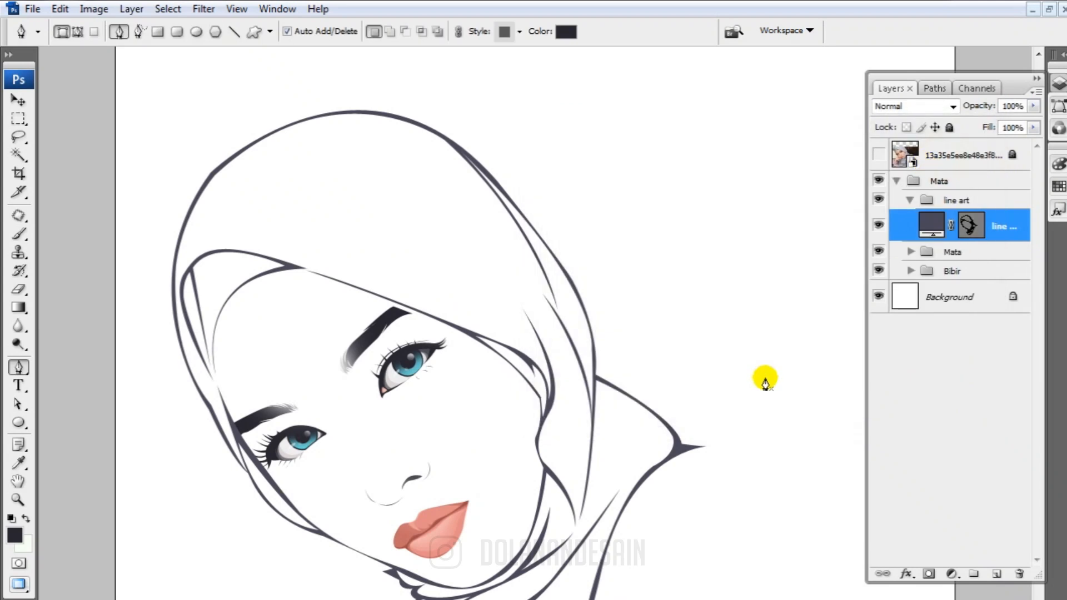
Recolour the dark lash and eyebrow shape in the eye group with the purple-grey sampled from the line art
key(ctrl+plus)
key(ctrl+plus)
key(ctrl+plus)
drag(225, 426, 774, 191)
drag(489, 355, 805, 195)
click(919, 182)
click(897, 181)
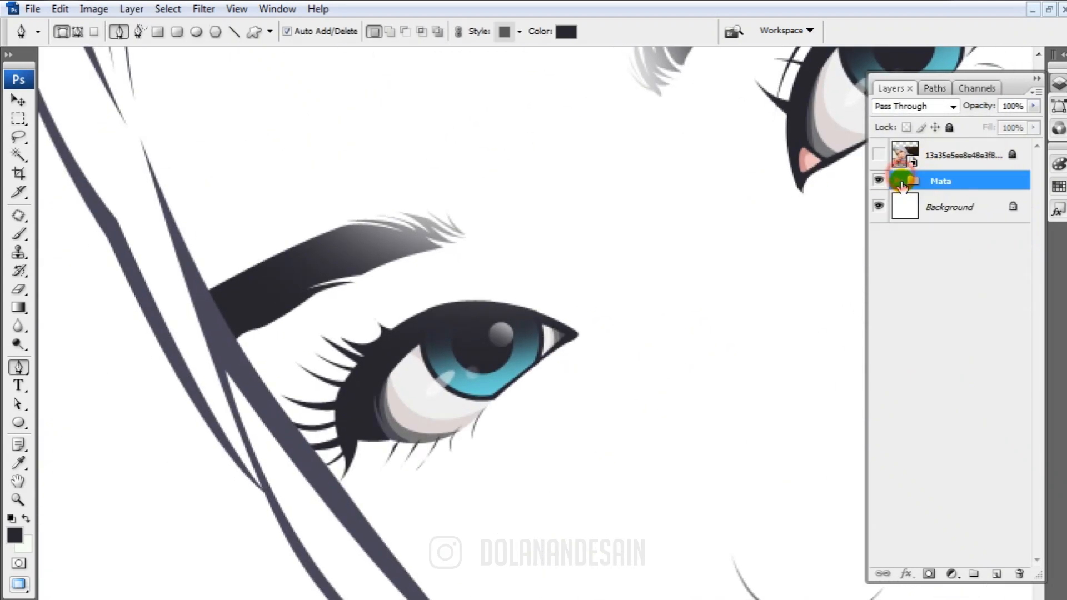
click(896, 181)
click(910, 251)
scroll(953, 290, down, 2)
click(1005, 302)
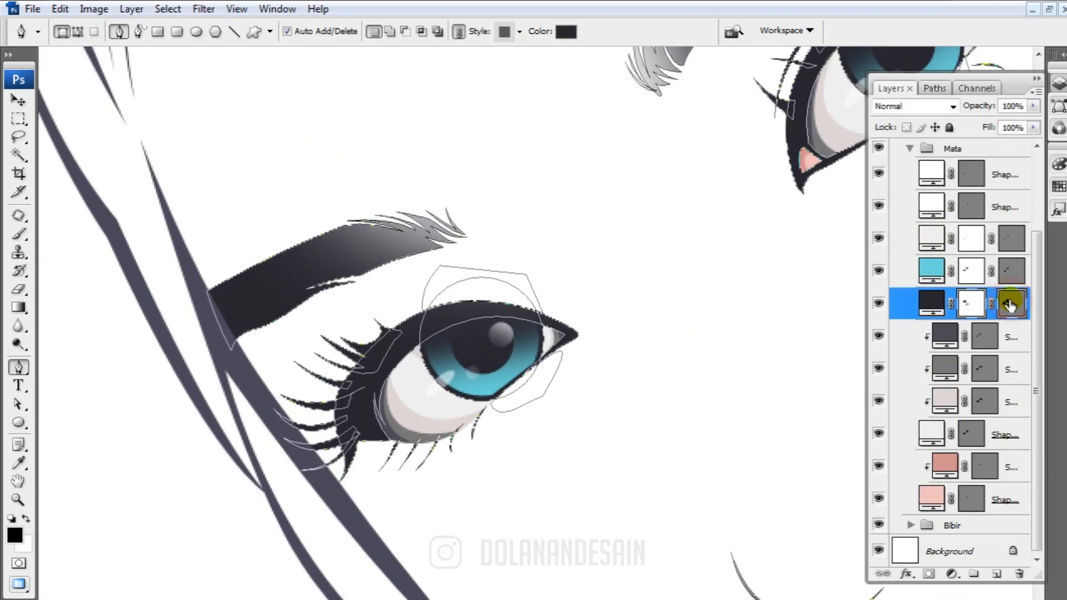
double_click(931, 303)
click(238, 357)
click(914, 163)
drag(855, 174, 583, 389)
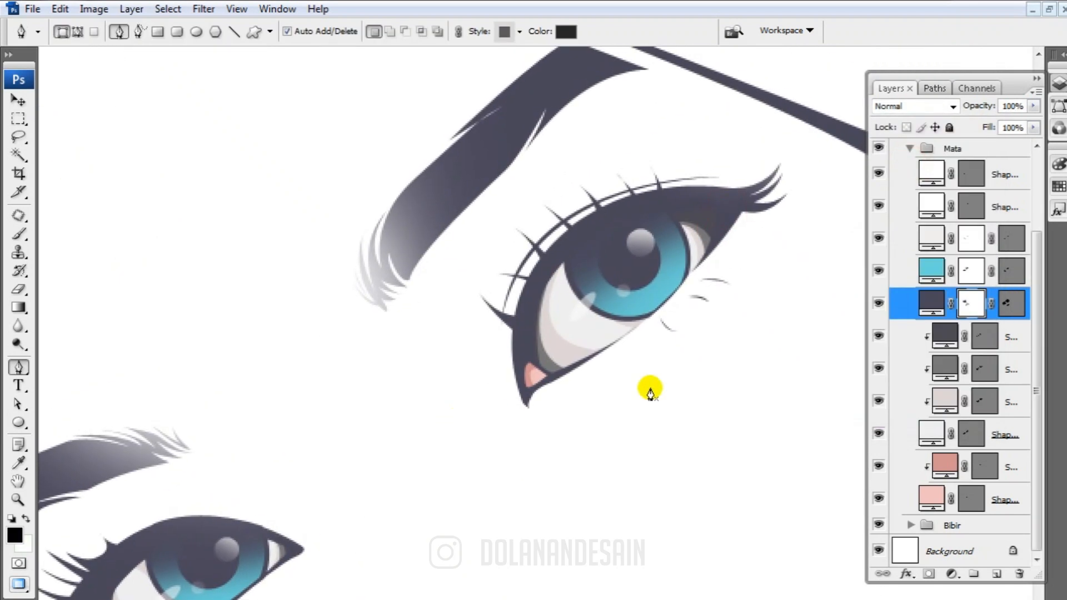
drag(620, 324, 564, 311)
Review the whole recoloured portrait and compare it with the reference photo
key(ctrl+minus)
key(ctrl+minus)
key(ctrl+minus)
key(ctrl+minus)
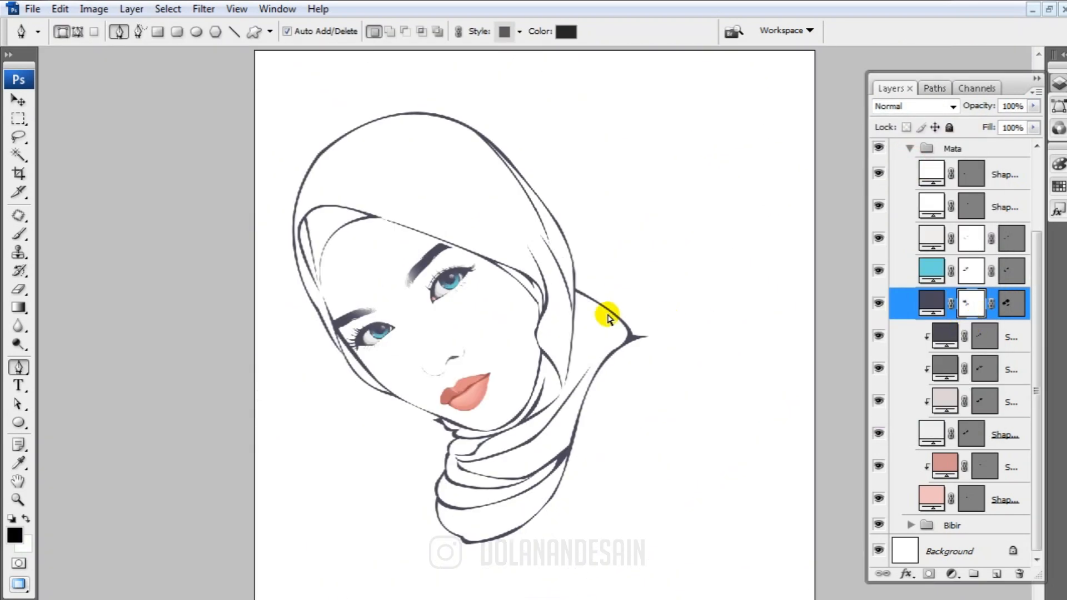
key(ctrl+plus)
scroll(924, 250, up, 2)
scroll(923, 250, up, 1)
click(910, 200)
click(892, 176)
click(878, 155)
click(878, 155)
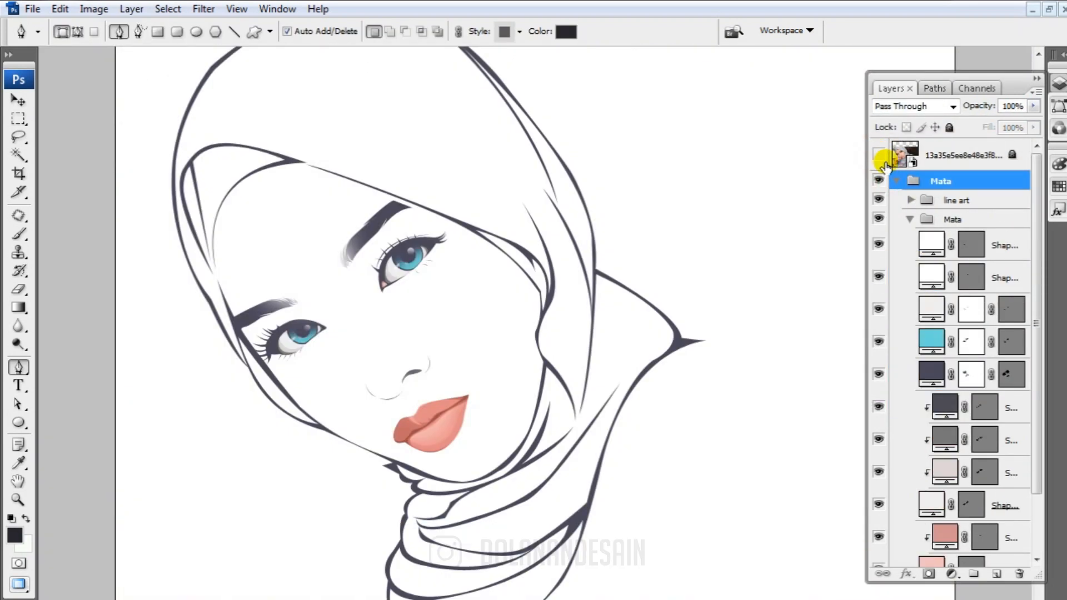
Thicken the hijab's forehead edge line above the right-hand eye by reshaping its lower path over the reference photo, then hide the photo
click(878, 154)
click(910, 220)
click(910, 200)
click(970, 225)
key(ctrl+plus)
key(ctrl+plus)
key(ctrl+plus)
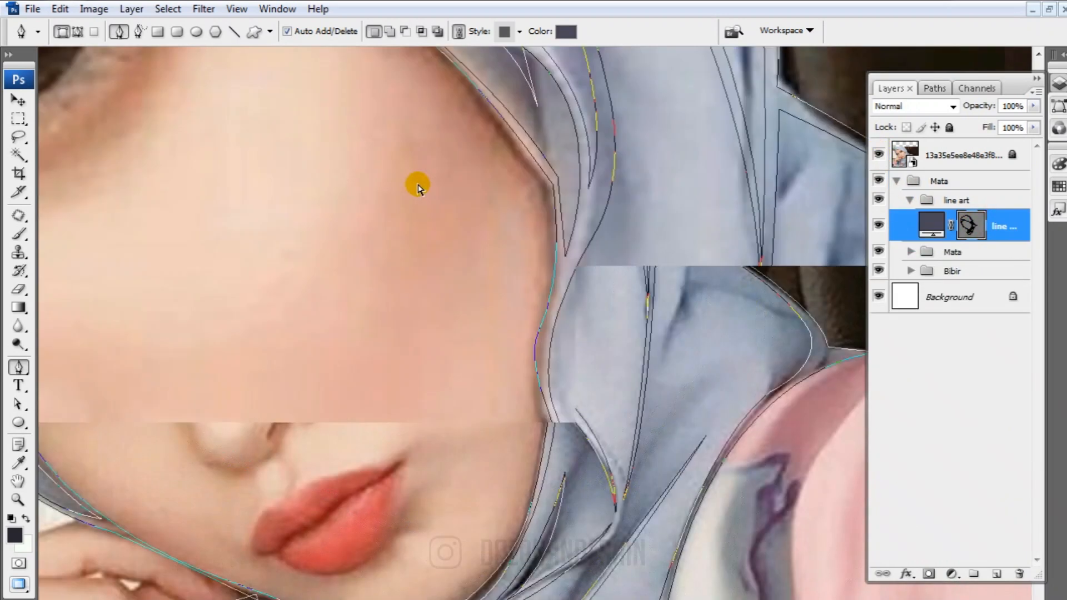
drag(417, 184, 642, 472)
drag(233, 89, 378, 278)
ctrl+click(377, 258)
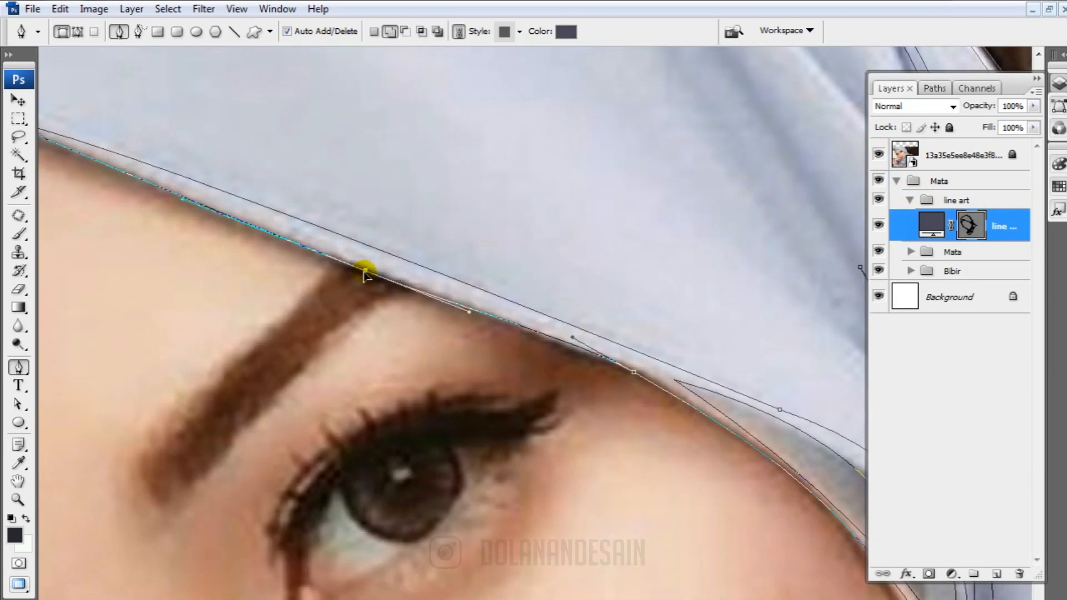
click(878, 154)
key(ctrl+minus)
key(ctrl+minus)
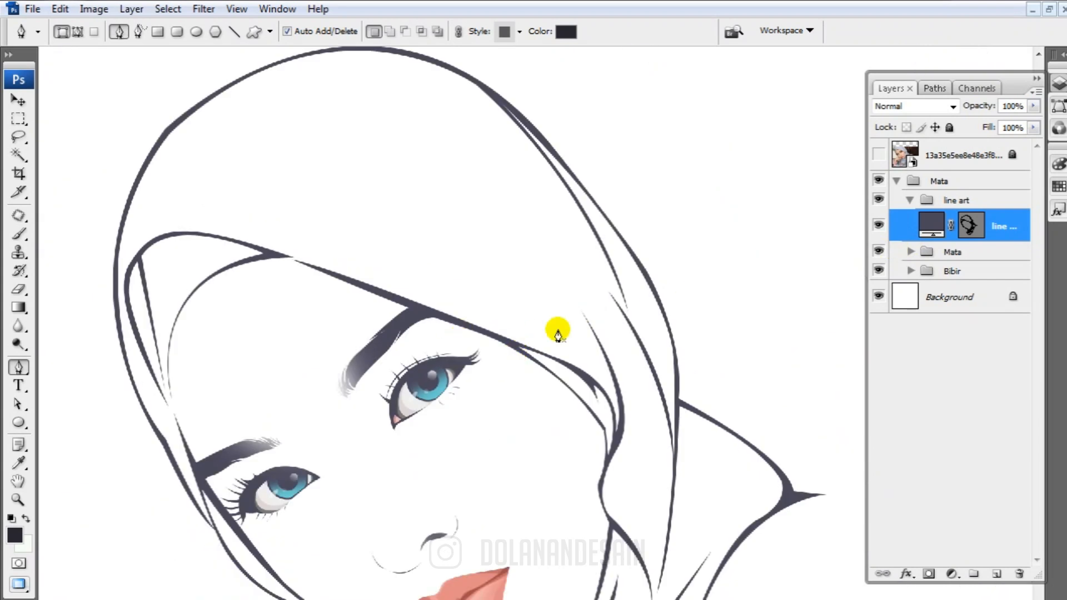
Move the left end anchor of the hijab's forehead edge line to the under-scarf junction and adjust its curve handle
click(970, 227)
key(ctrl+plus)
drag(341, 298, 398, 299)
ctrl+click(234, 226)
drag(226, 224, 208, 216)
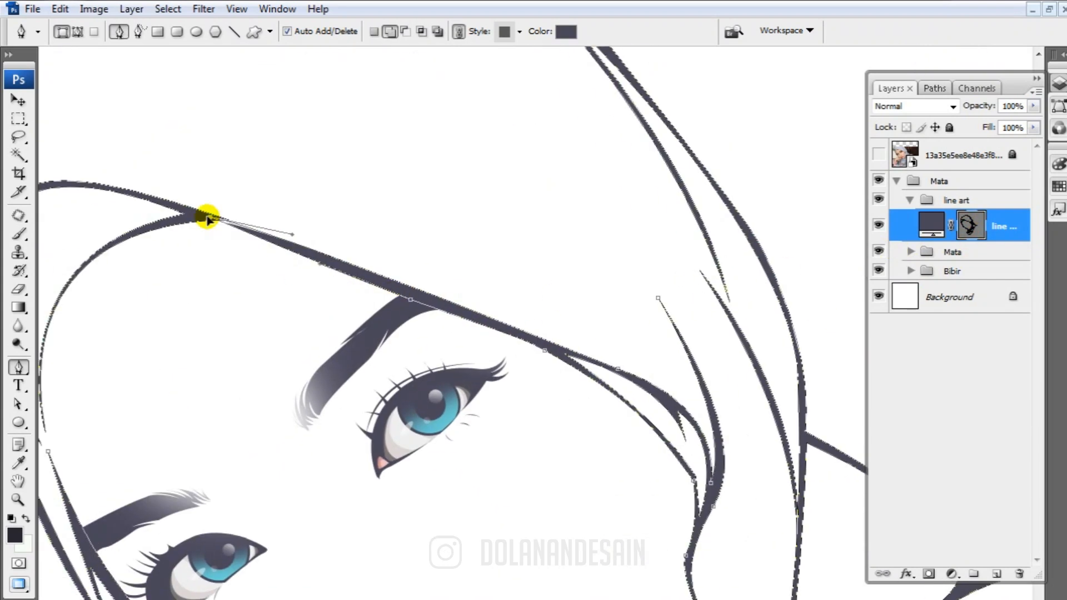
drag(290, 232, 300, 243)
Adjust the anchor of the hijab fold beside the left cheek, just below the eyebrow's outer end
drag(557, 411, 750, 151)
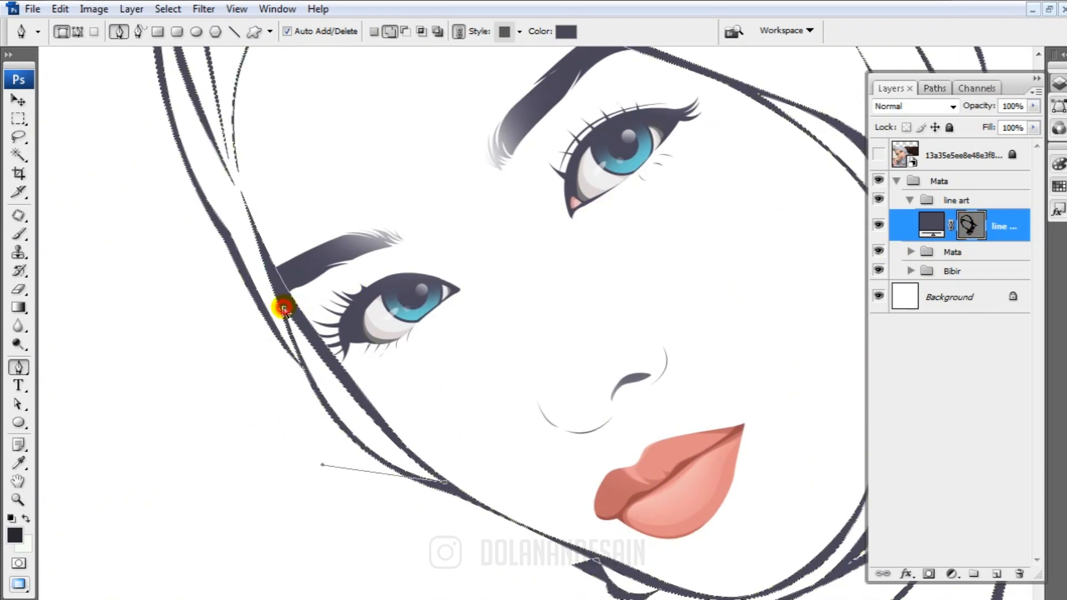
drag(284, 310, 280, 292)
scroll(462, 428, up, 1)
scroll(461, 427, down, 4)
Thicken the under-scarf curve around the forehead by moving its lower anchor and handle, then deselect the path and show the whole portrait
mouse_move(832, 274)
mouse_down()
mouse_move(623, 338)
mouse_move(508, 492)
mouse_up()
drag(91, 267, 291, 355)
mouse_move(272, 583)
mouse_down()
mouse_move(264, 307)
mouse_move(237, 321)
mouse_up()
ctrl+click(229, 307)
drag(221, 280, 232, 308)
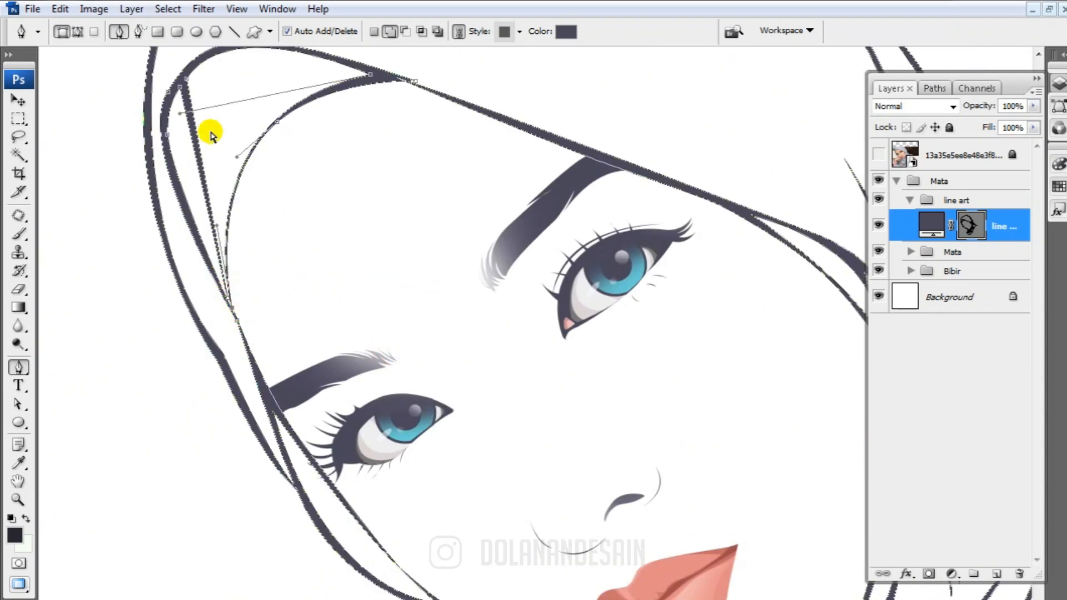
drag(180, 113, 167, 108)
mouse_move(345, 387)
mouse_down()
mouse_move(350, 324)
mouse_move(328, 229)
mouse_up()
mouse_move(643, 431)
mouse_down()
mouse_move(361, 378)
mouse_move(398, 556)
mouse_up()
mouse_move(495, 89)
mouse_down()
mouse_move(498, 280)
mouse_move(682, 344)
mouse_up()
ctrl+click(330, 306)
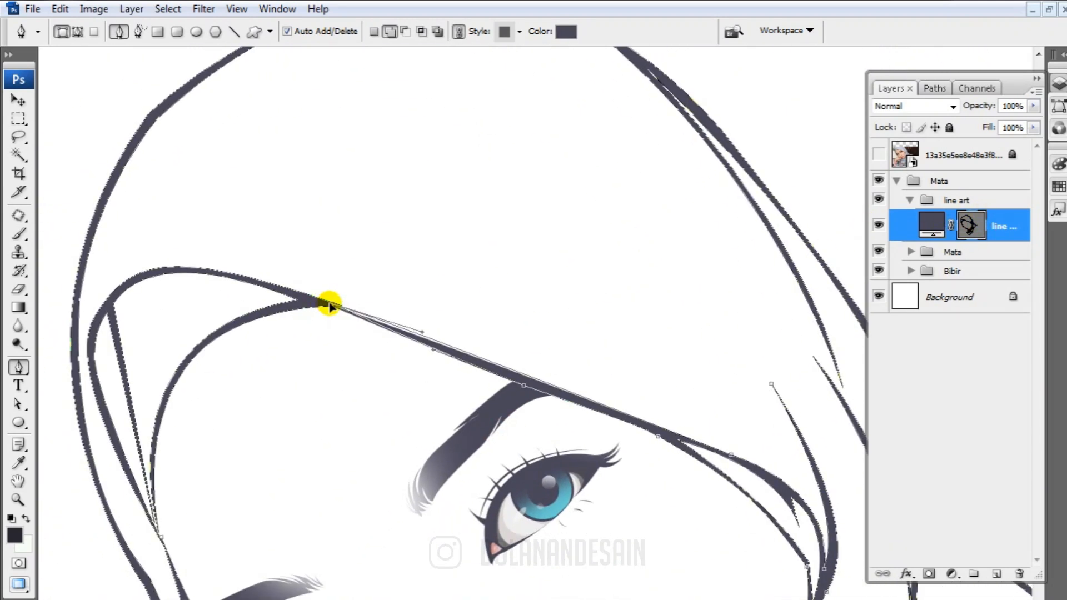
click(967, 224)
key(ctrl+0)
Trace the shoulder's upper contour over the reference photo, between its right edge and the scarf tip, adding it to the line art shape
click(878, 153)
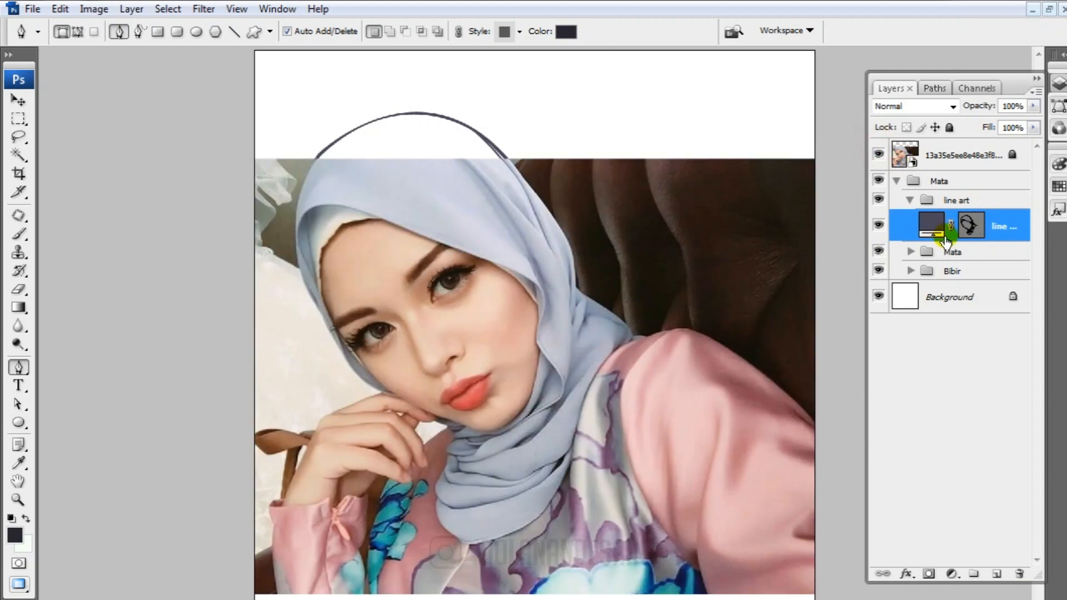
click(965, 230)
key(ctrl+plus)
click(391, 33)
drag(670, 382, 834, 250)
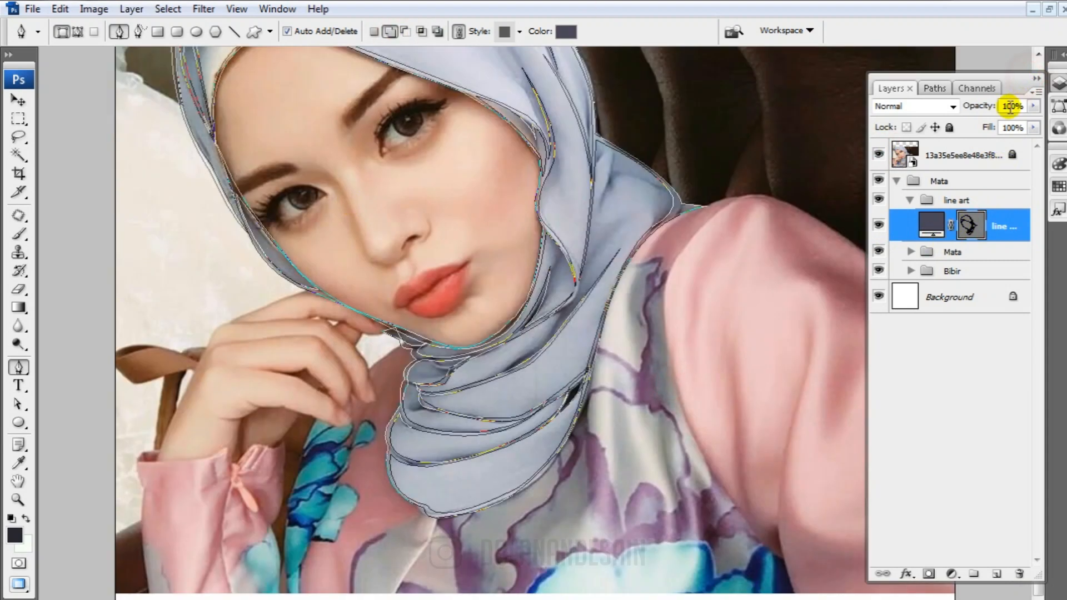
click(1035, 79)
scroll(728, 256, up, 1)
click(693, 249)
key(ctrl+z)
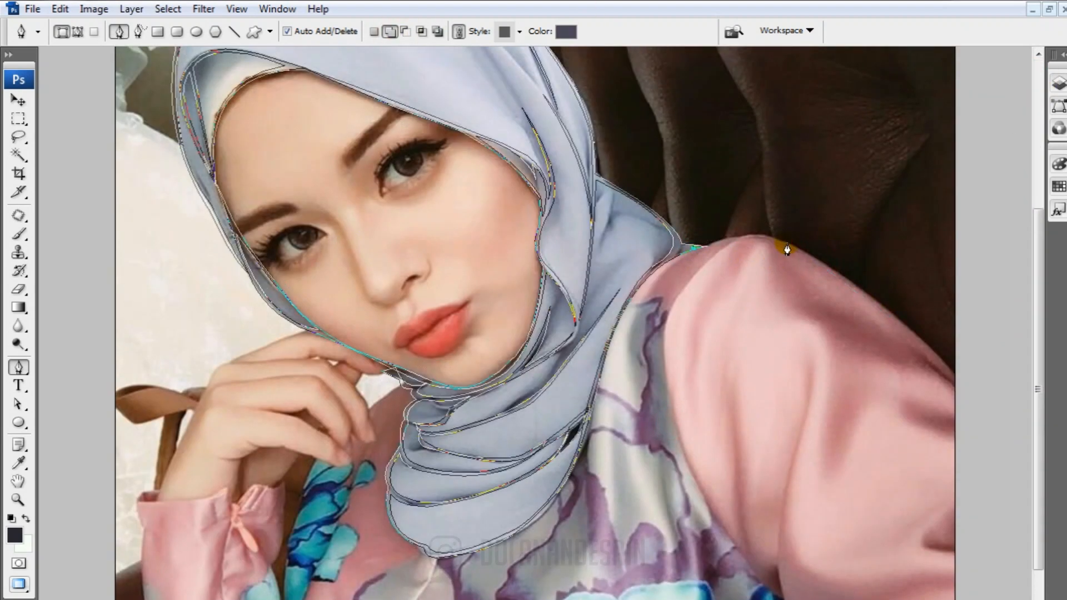
drag(952, 364, 971, 396)
drag(791, 243, 674, 178)
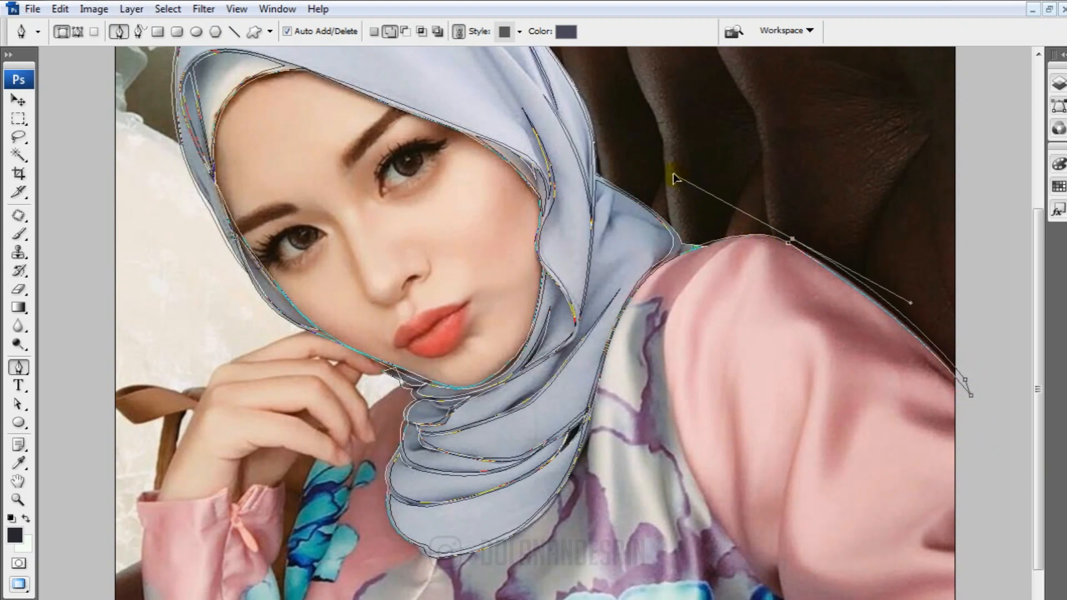
alt+click(788, 242)
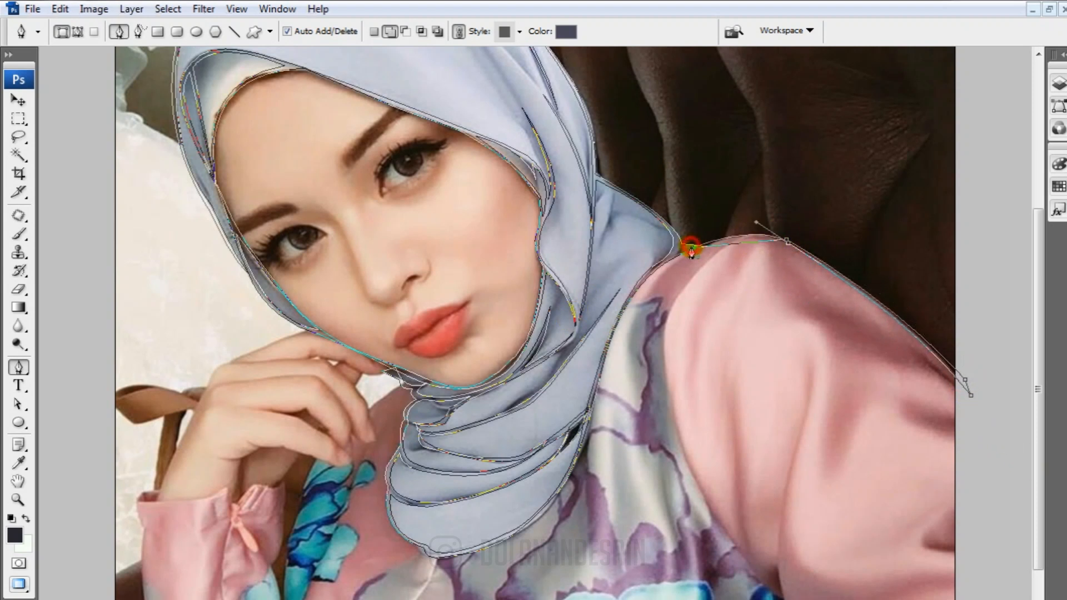
Trace the lower sleeve edge and the two tapering creases near the underarm as part of the line art
scroll(723, 445, down, 1)
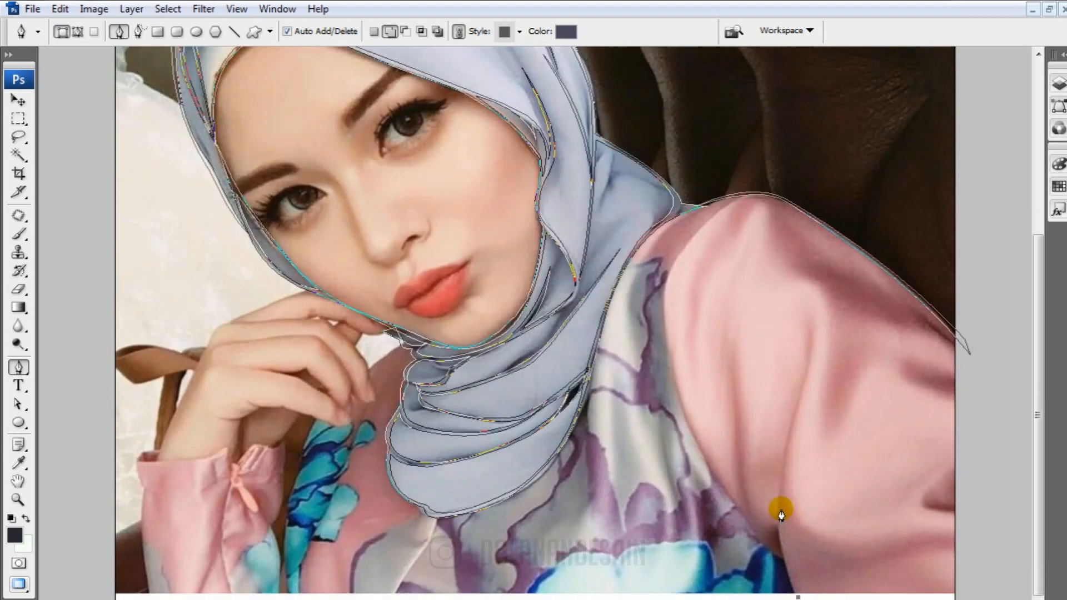
drag(781, 492, 793, 443)
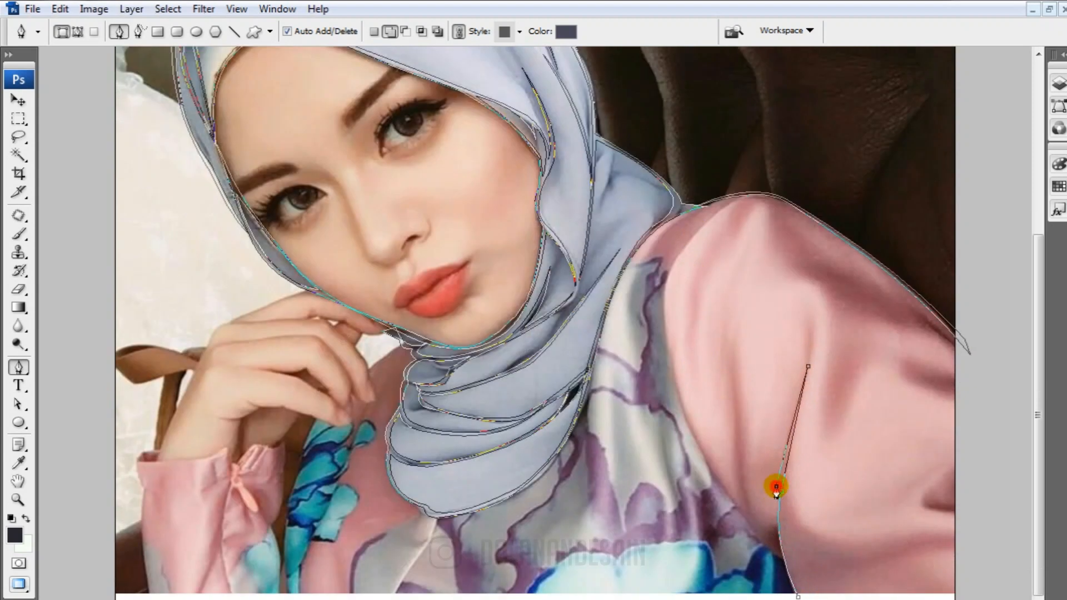
mouse_move(776, 487)
mouse_down()
mouse_move(770, 504)
mouse_move(780, 485)
mouse_up()
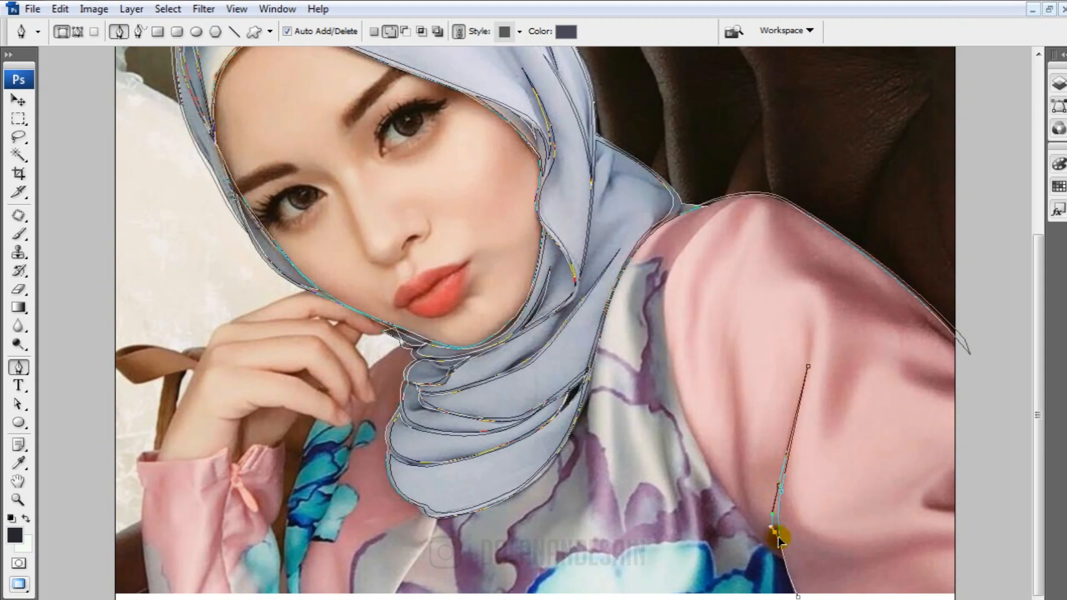
drag(775, 533, 749, 425)
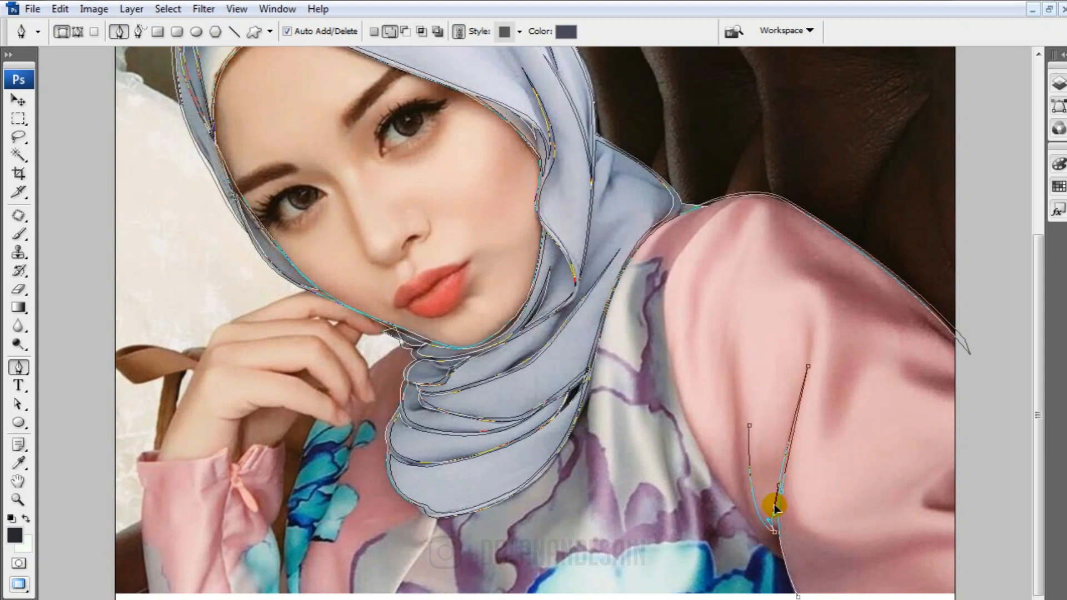
drag(760, 447, 747, 418)
drag(768, 535, 800, 561)
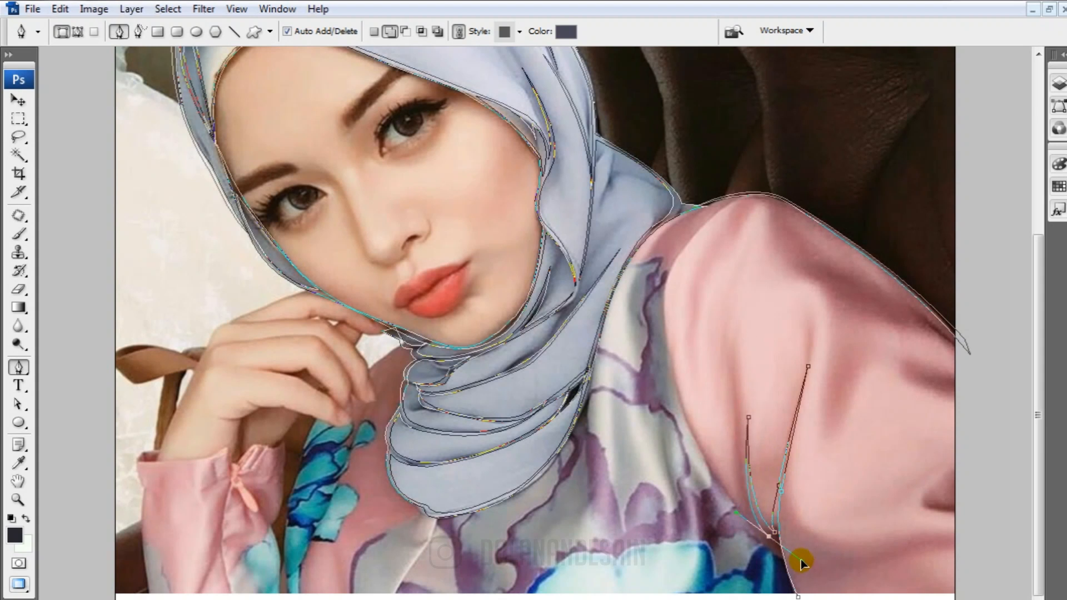
Trace the seam between the sleeve and torso as a tapering line running down to the photo's lower edge
drag(727, 517, 737, 513)
alt+click(763, 534)
scroll(684, 433, up, 1)
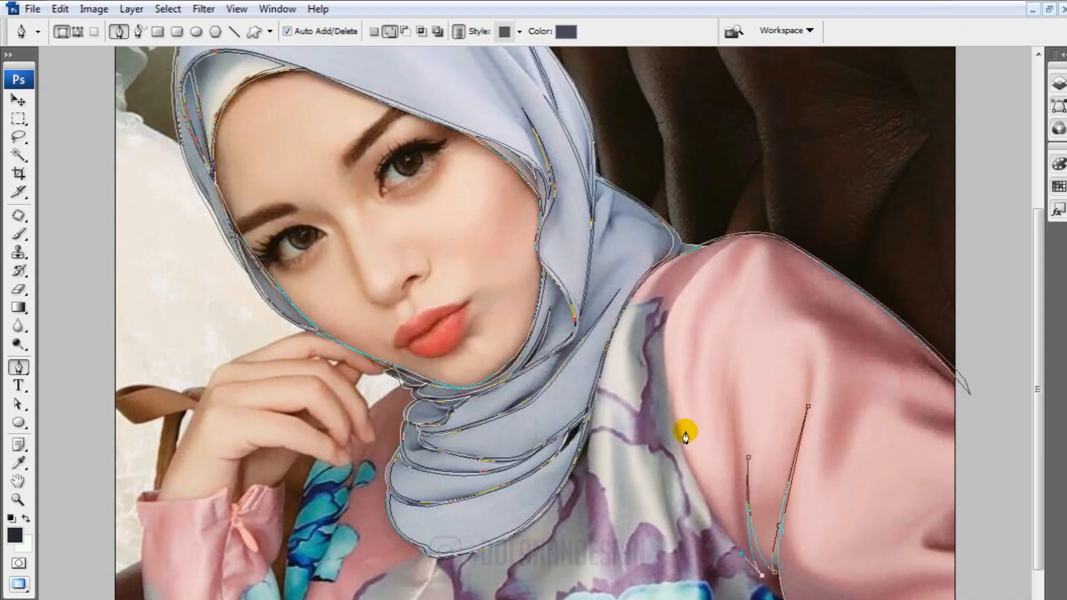
drag(677, 421, 653, 331)
alt+click(677, 420)
scroll(708, 513, down, 1)
drag(768, 544, 823, 595)
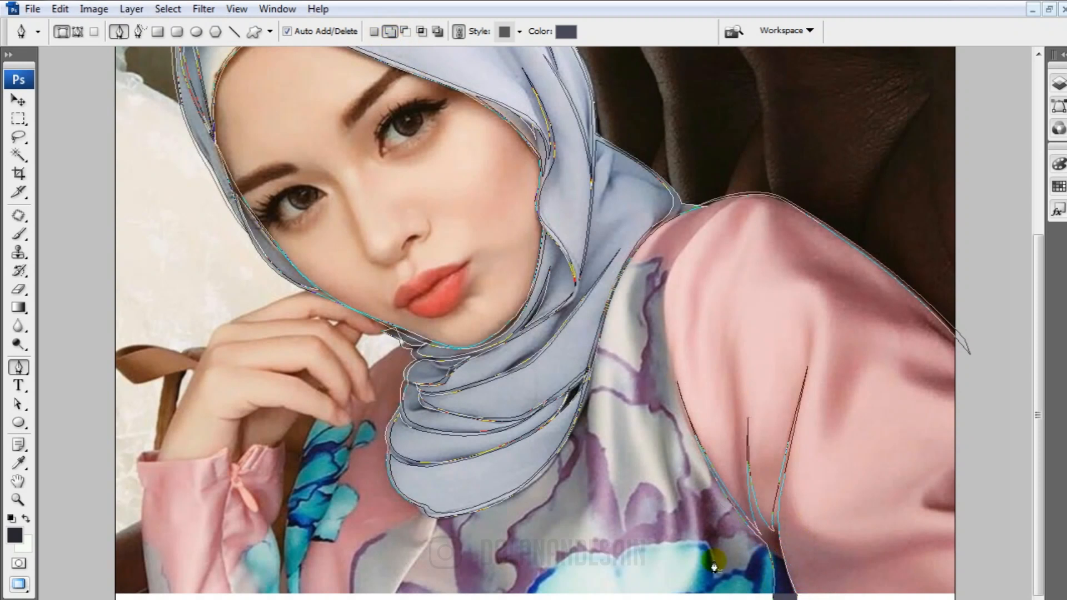
Trace two thin garment folds on the chest, one below the scarf's right side and one below its lowest point
click(595, 355)
drag(592, 502, 603, 593)
alt+click(592, 502)
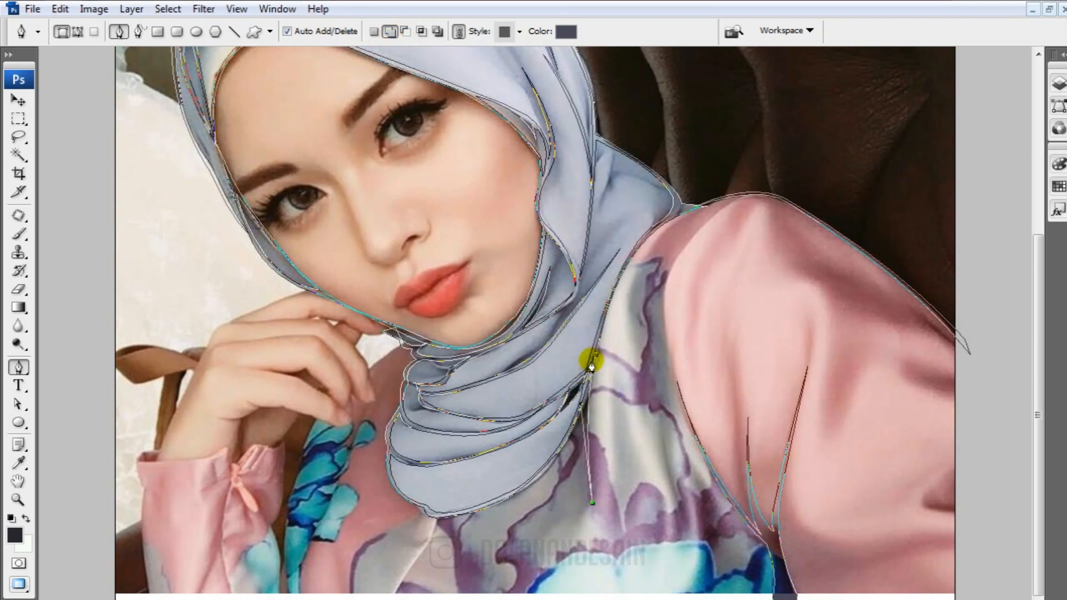
drag(586, 383, 589, 366)
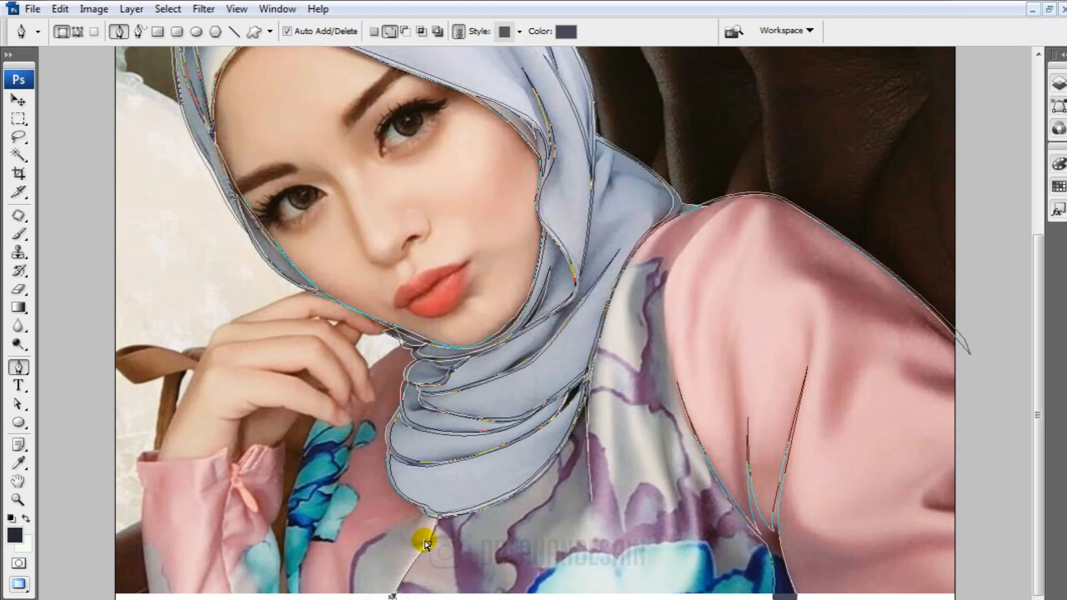
drag(425, 542, 449, 515)
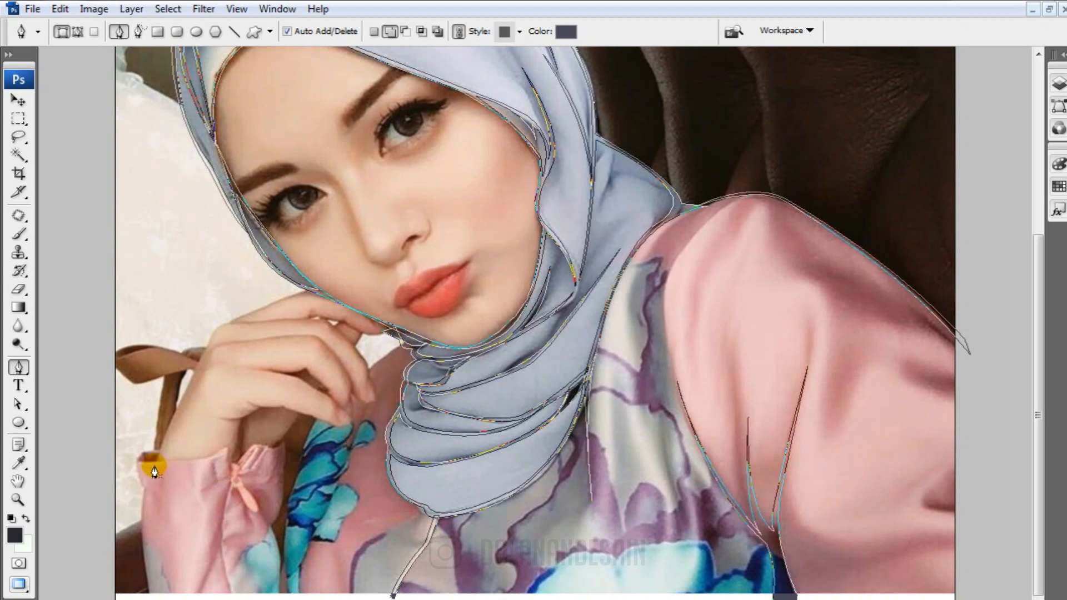
Trace the hand's upper contour from the cheek to the knuckle and back along the edge of the next finger
key(ctrl+plus)
drag(306, 534, 381, 510)
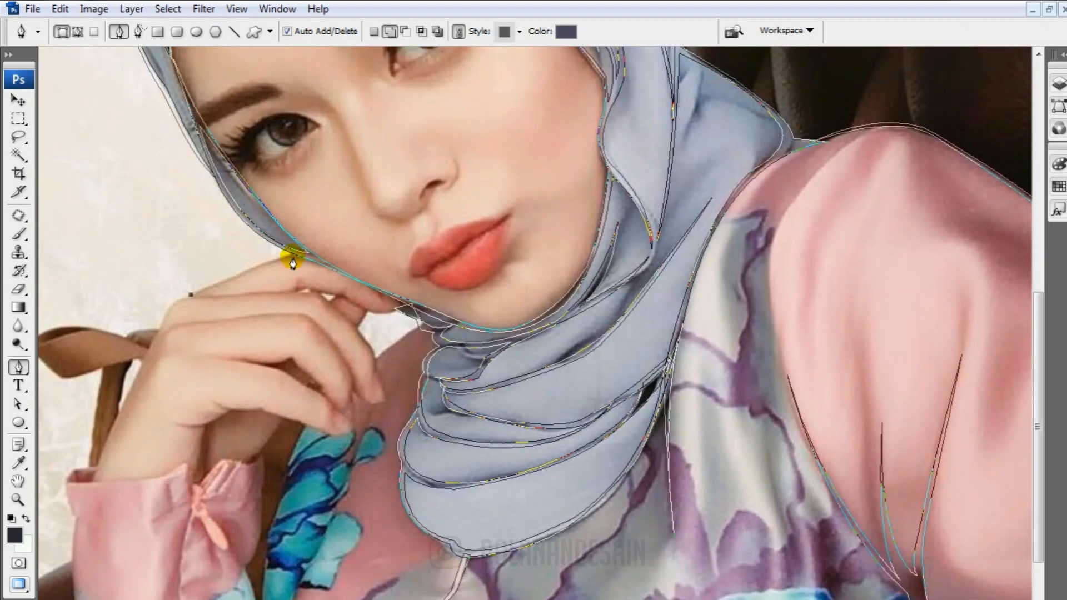
click(189, 295)
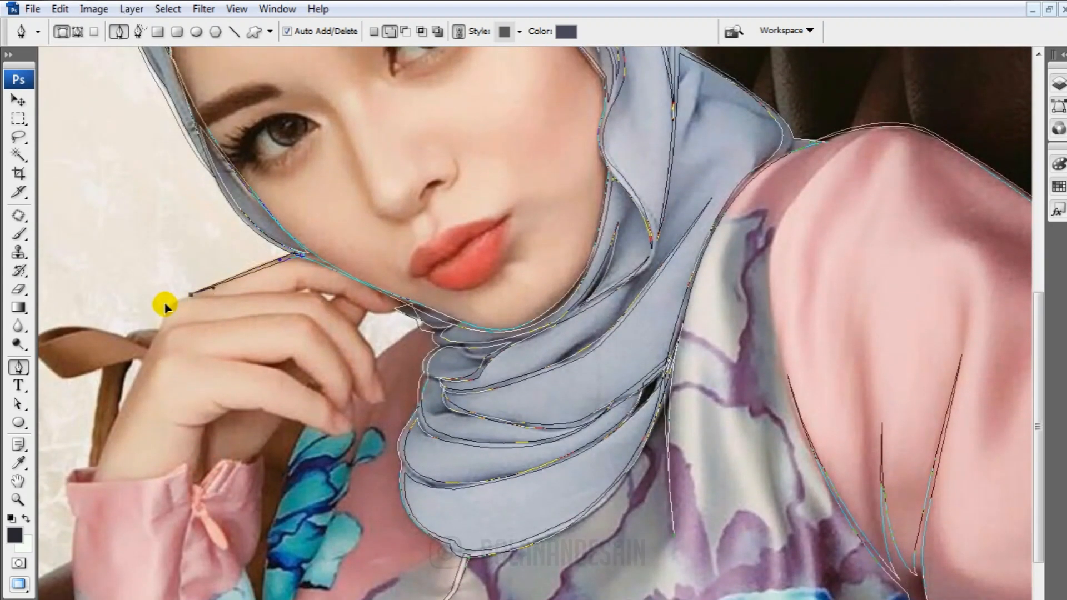
mouse_move(195, 297)
mouse_down()
mouse_move(181, 303)
mouse_move(195, 298)
mouse_up()
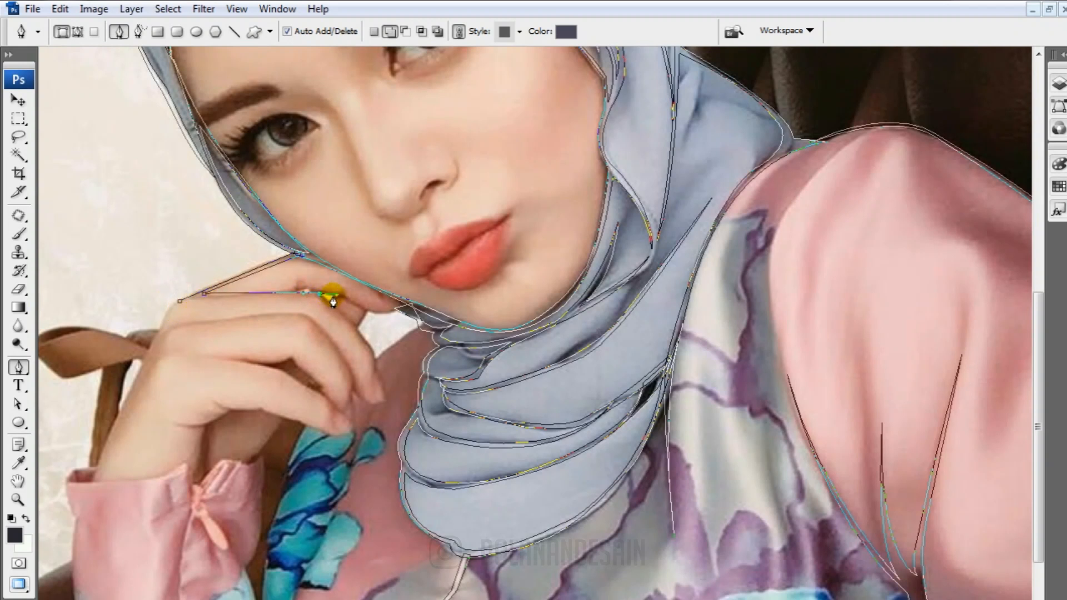
Extend the hand outline from the bent knuckle down the finger's outer edge to the fingertip
key(ctrl+plus)
key(ctrl+plus)
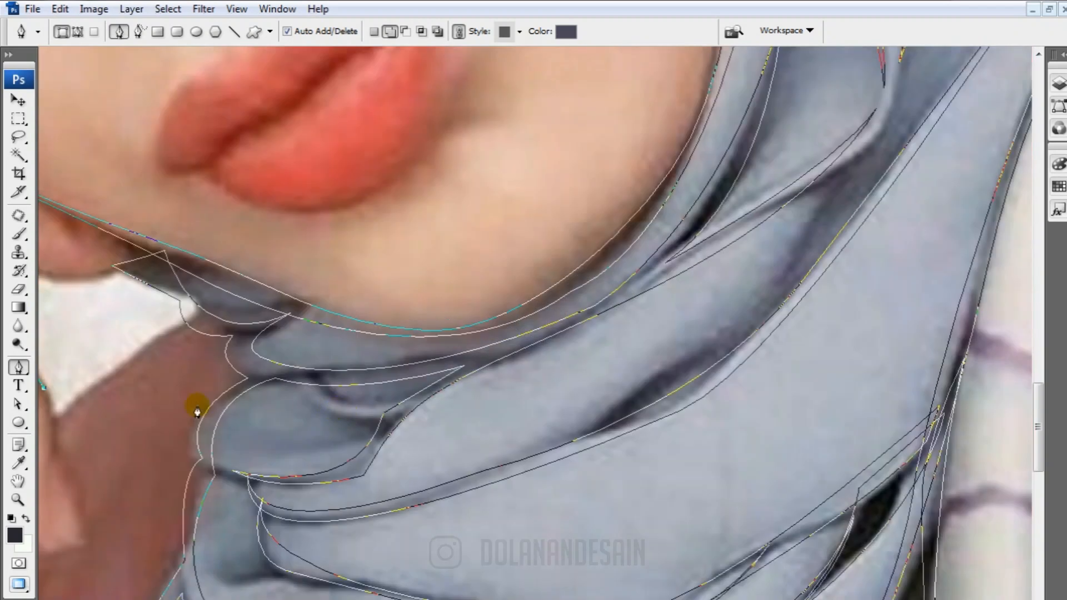
drag(172, 412, 765, 323)
drag(652, 376, 652, 406)
alt+click(652, 375)
scroll(681, 417, down, 1)
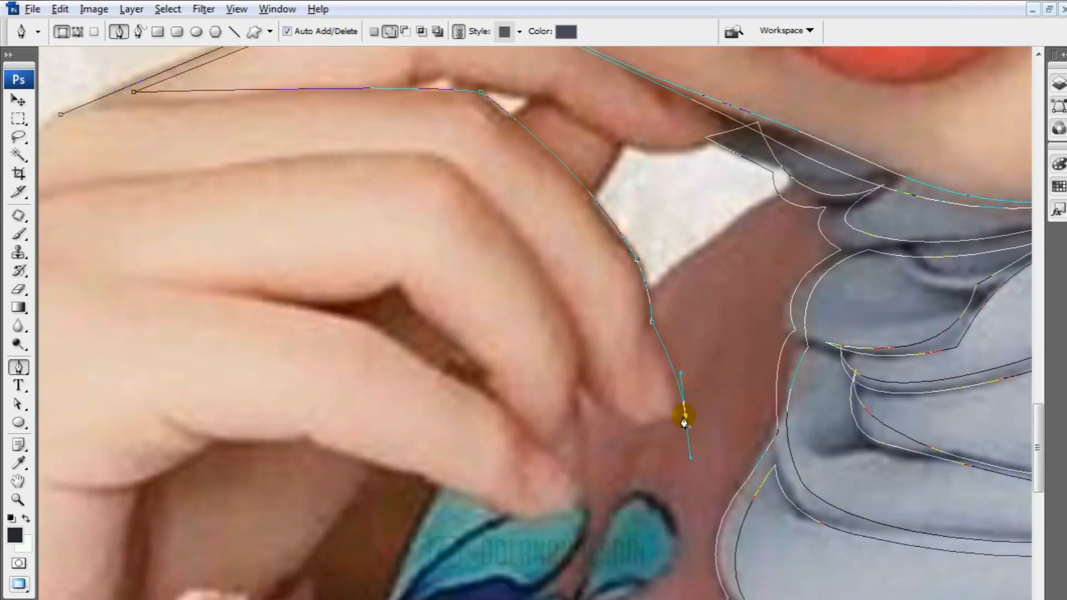
Trace the curved outline of the fingernail at the outer finger's tip and bring it back up the finger's side
alt+click(642, 404)
drag(611, 371, 649, 407)
click(640, 366)
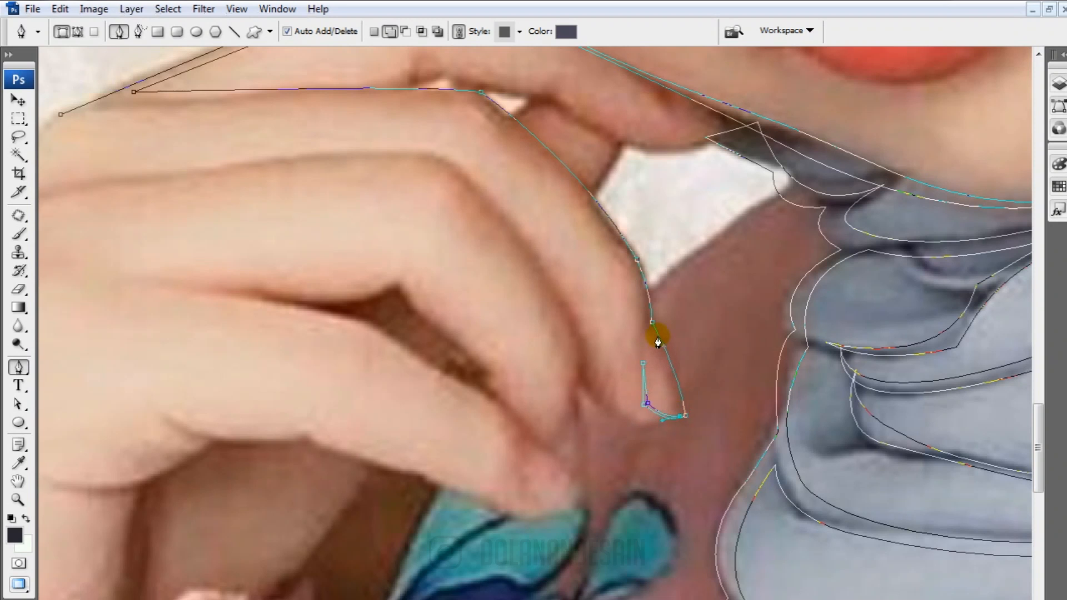
drag(650, 324, 656, 360)
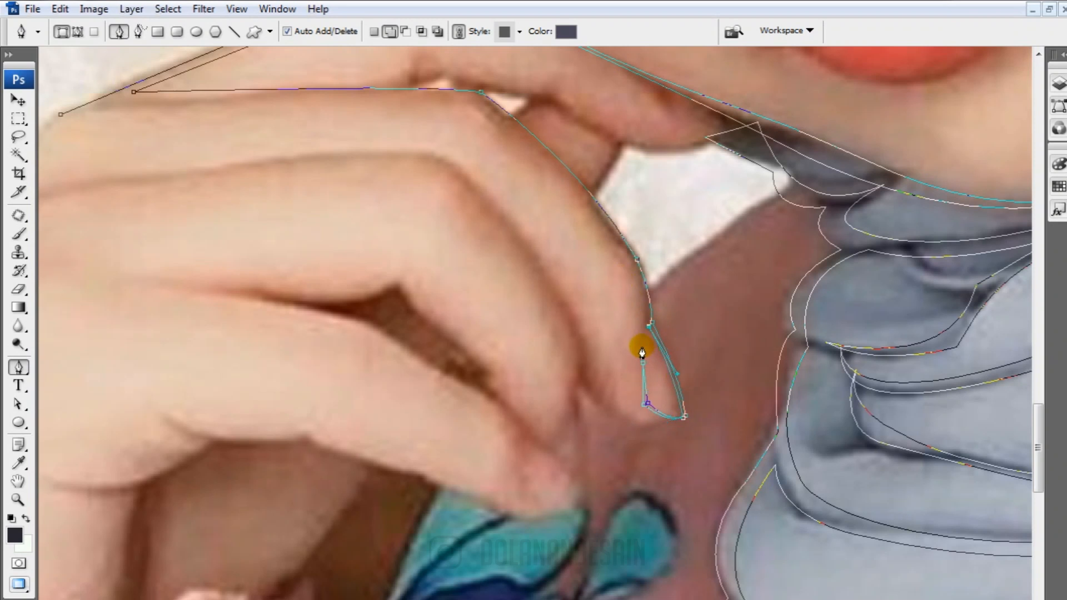
alt+click(647, 320)
Run the line's second edge back up the outer finger to the knuckle and along the top of the hand
scroll(622, 321, up, 2)
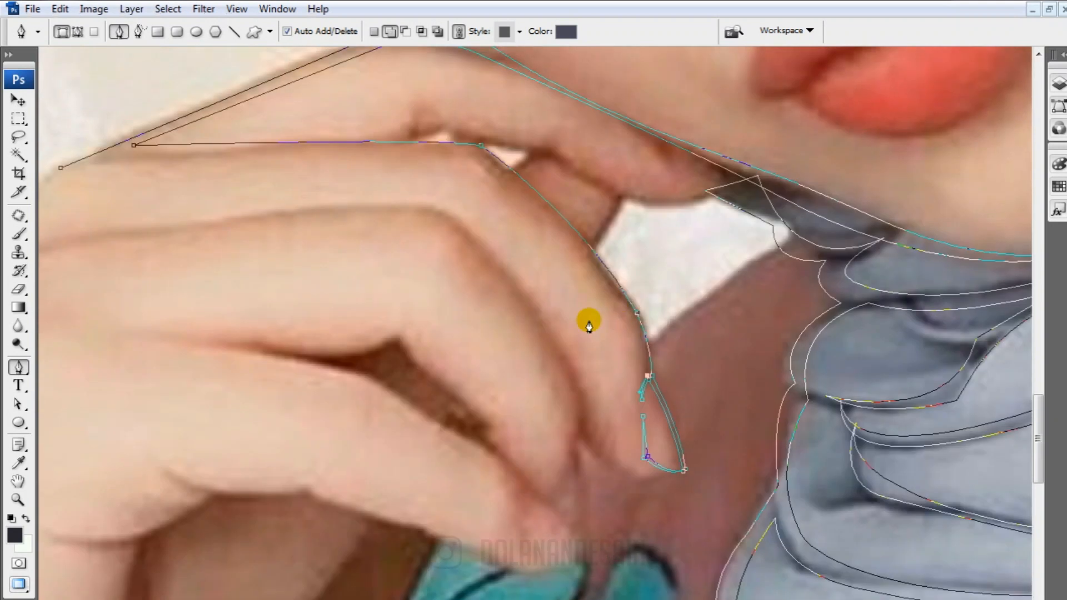
drag(485, 157, 421, 109)
drag(547, 204, 652, 281)
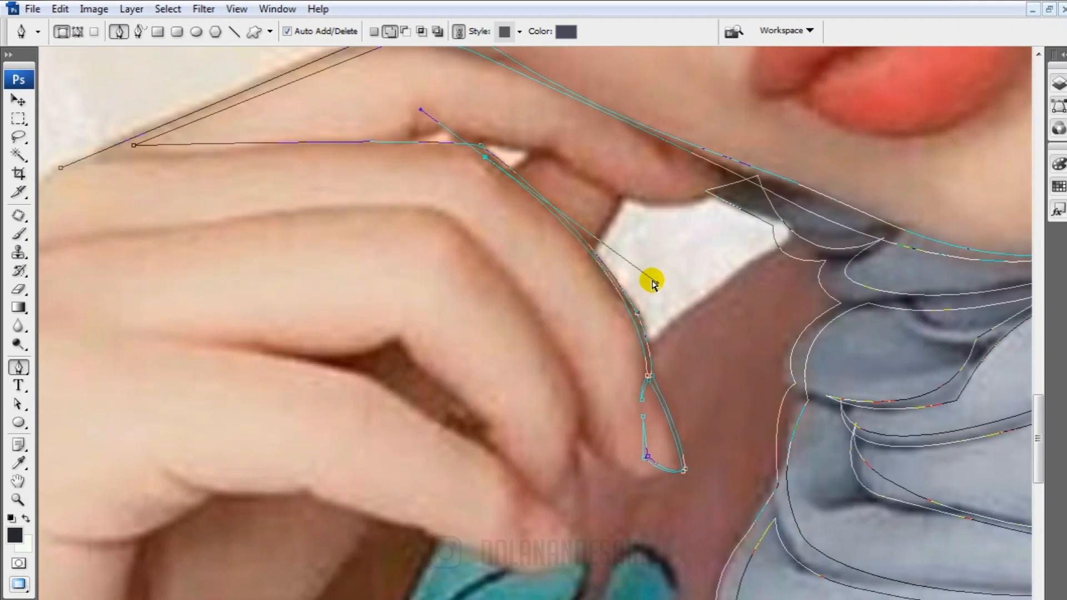
alt+click(483, 156)
scroll(109, 185, up, 1)
drag(100, 189, 276, 217)
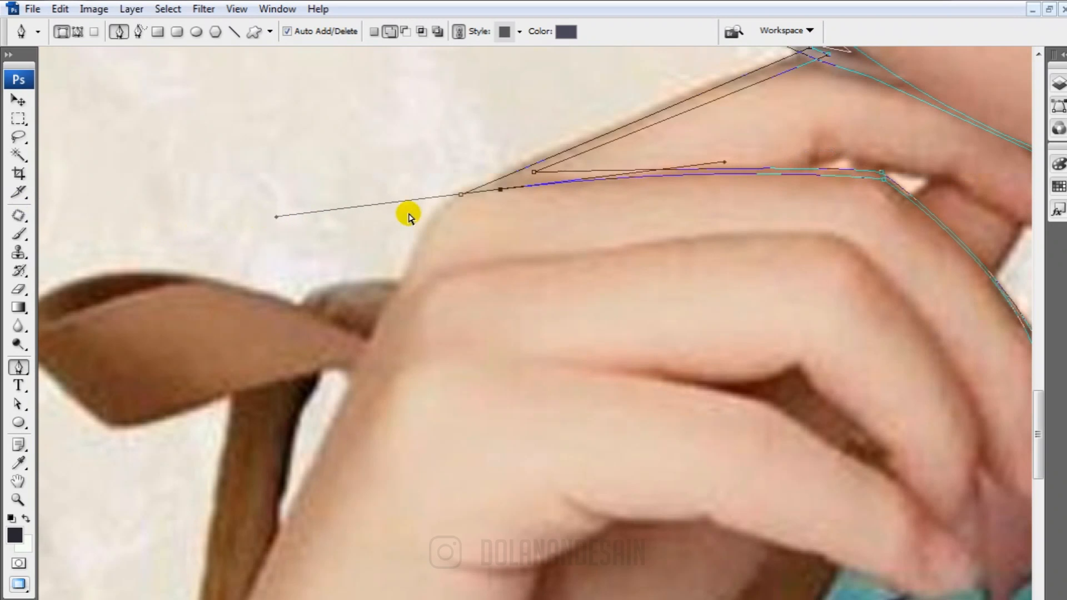
drag(500, 190, 505, 184)
ctrl+click(732, 159)
ctrl+click(551, 181)
drag(729, 157, 744, 159)
alt+click(506, 186)
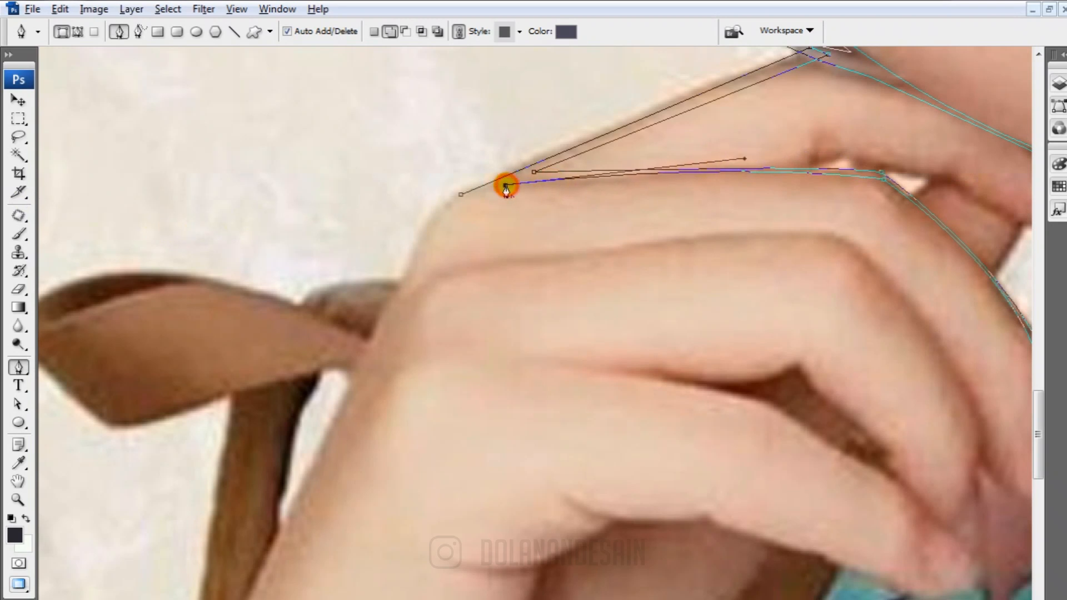
Trace the back of the hand and the wrist down to the pink cuff, with a second edge returning to form a thin line
drag(406, 288, 368, 386)
alt+click(406, 289)
scroll(398, 310, down, 5)
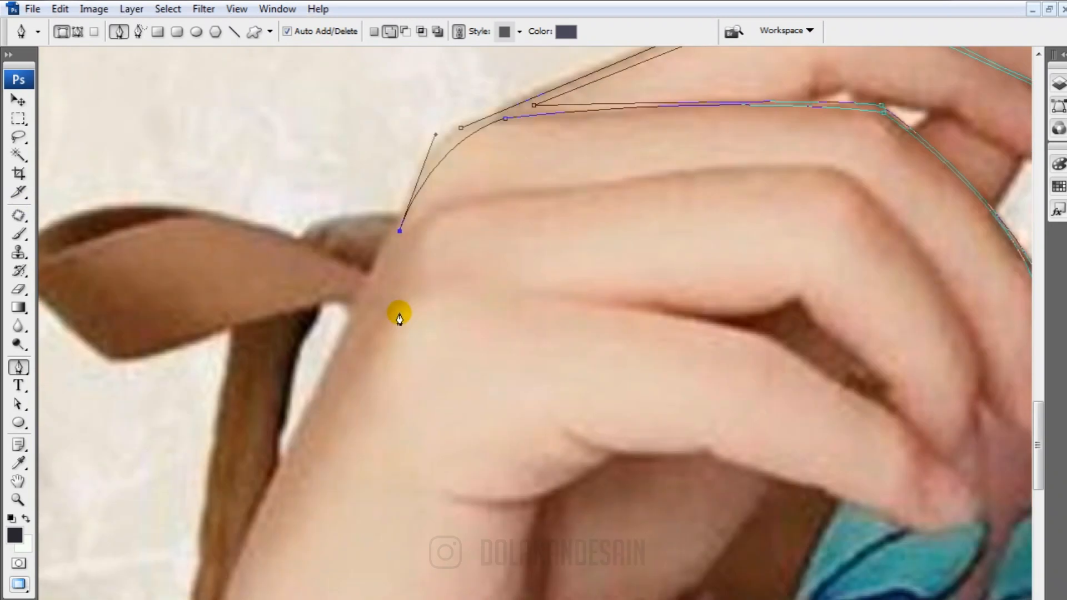
drag(200, 416, 255, 249)
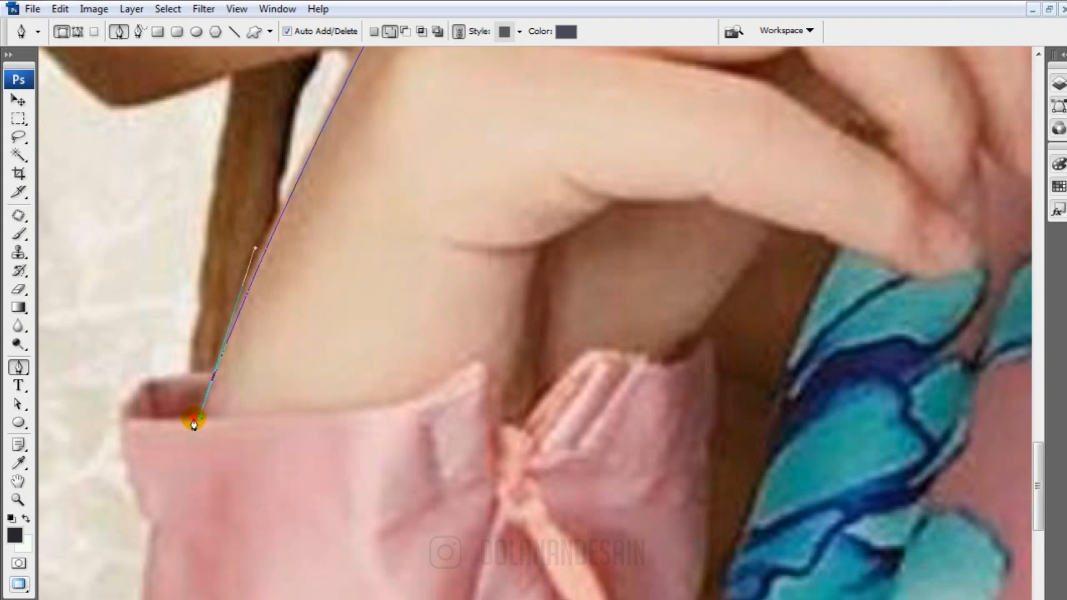
scroll(194, 424, up, 10)
drag(460, 167, 395, 187)
scroll(374, 406, down, 7)
scroll(342, 381, up, 6)
scroll(371, 369, down, 5)
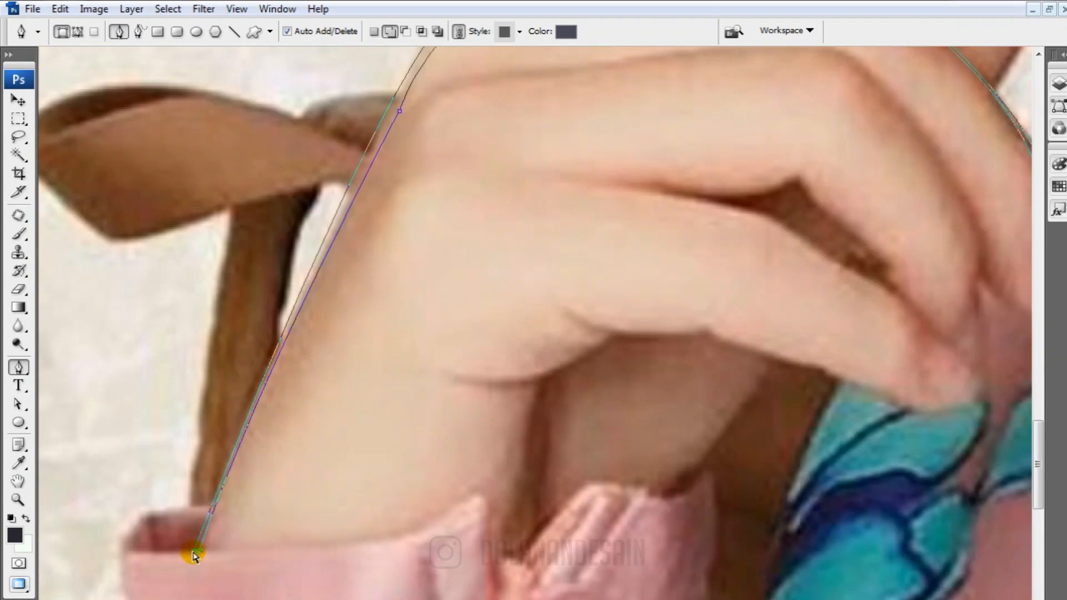
drag(193, 553, 190, 555)
scroll(472, 300, up, 6)
Trace the underside of the upper finger from the small gap at the knuckles to the fingertip below the chin as a thin line
drag(590, 241, 186, 349)
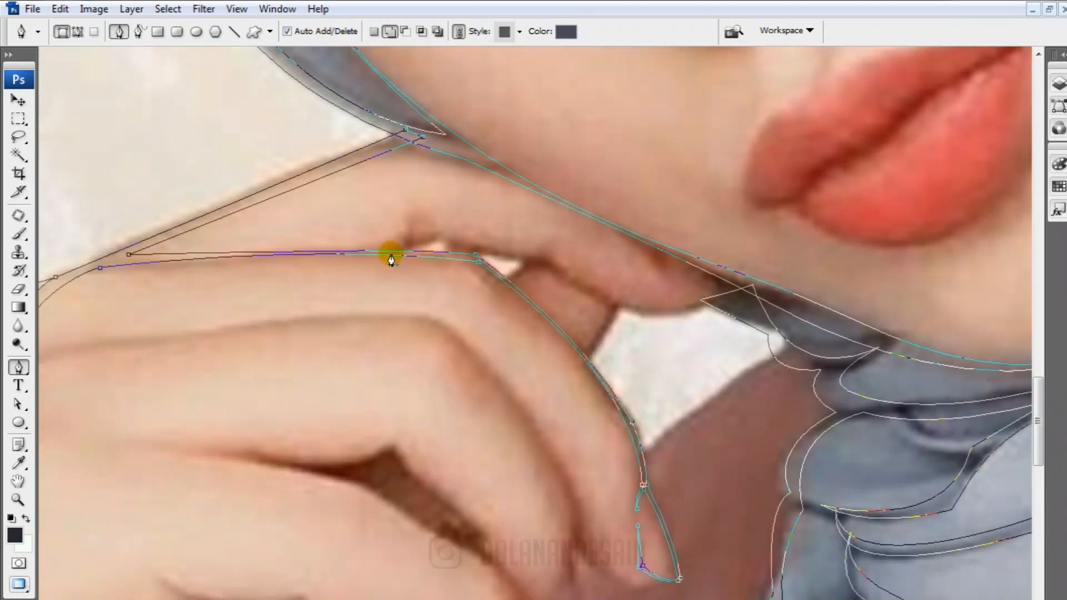
key(ctrl+plus)
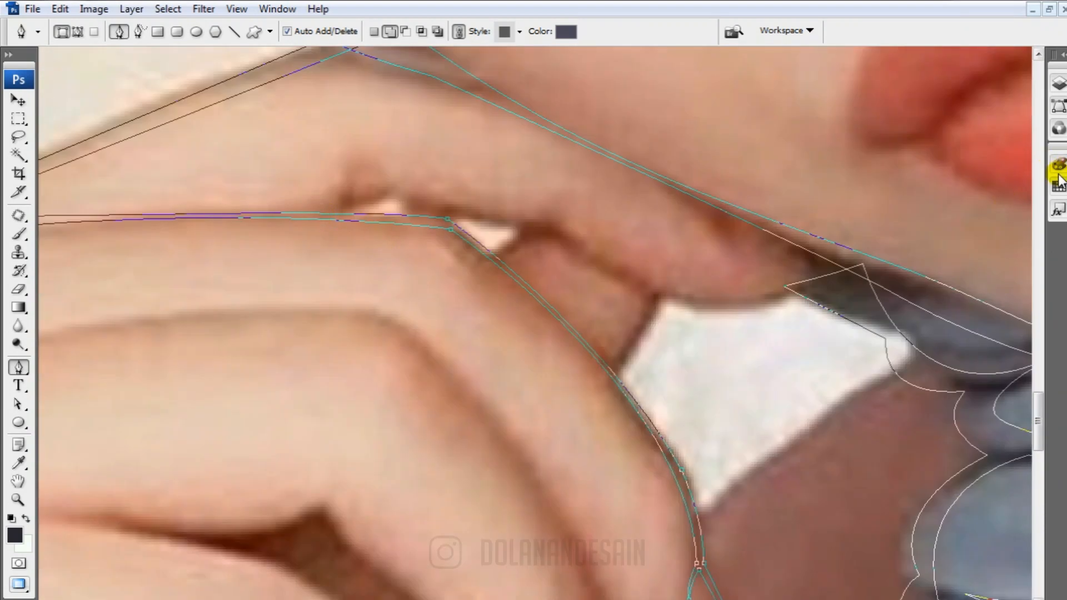
click(1058, 83)
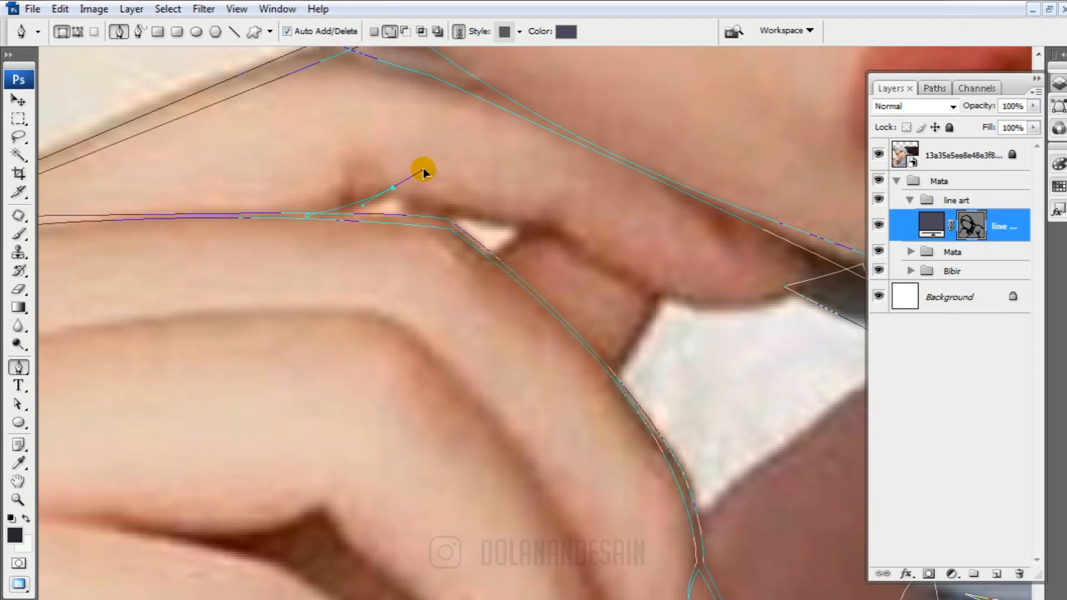
alt+click(552, 227)
drag(682, 279, 489, 282)
drag(601, 288, 711, 226)
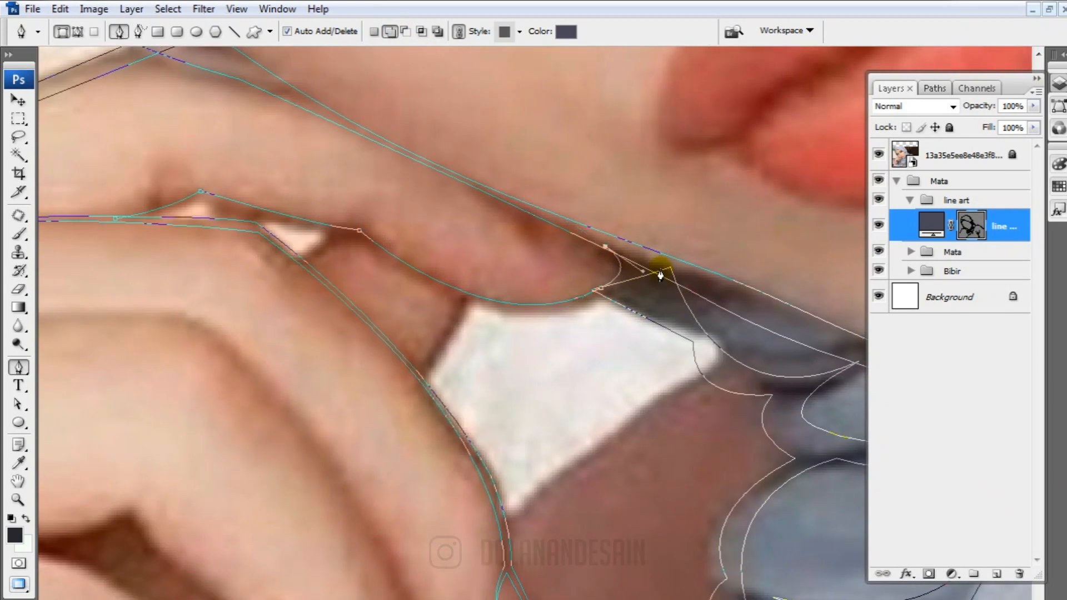
drag(360, 241, 572, 301)
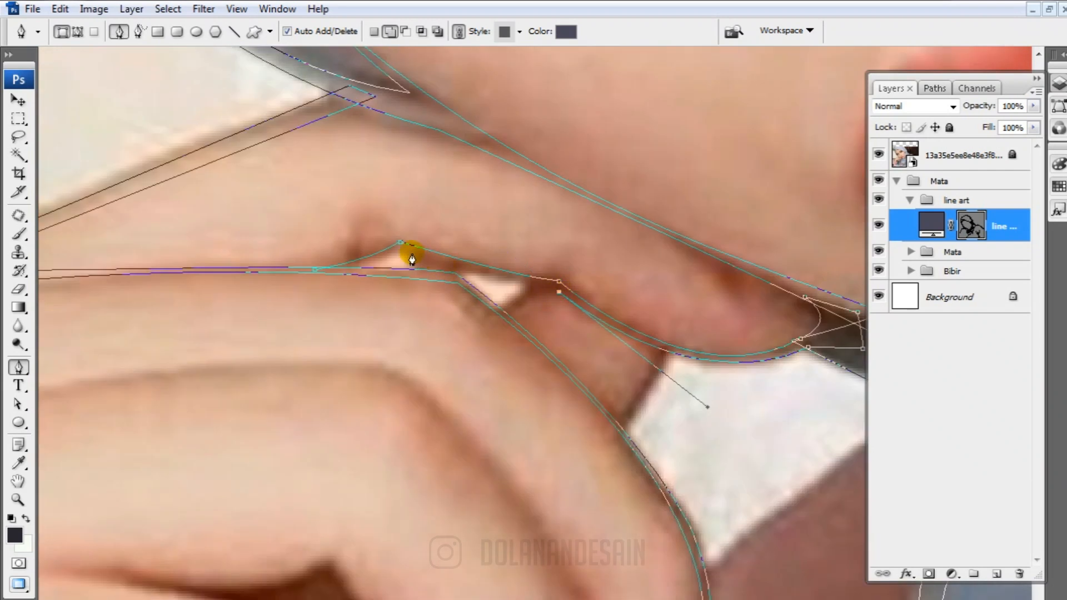
Outline the small light gap by the knuckle and the short finger edge running down to the outer finger
drag(605, 374, 445, 322)
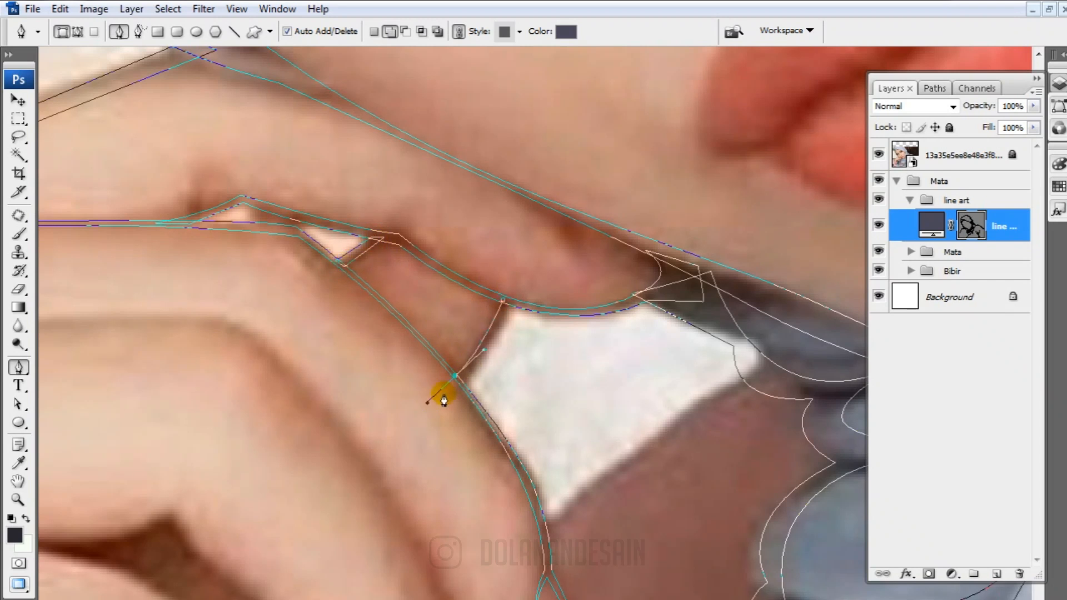
click(503, 302)
scroll(527, 383, down, 4)
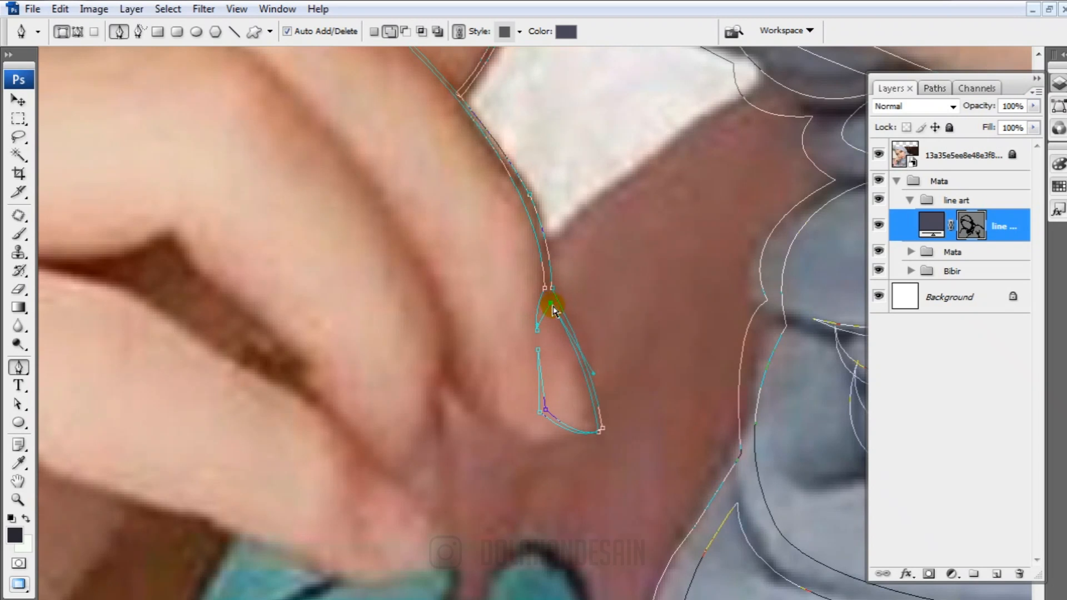
Trace the middle finger's upper contour from the back of the hand to its bent knuckle
drag(543, 442, 877, 599)
drag(167, 269, 276, 295)
click(220, 297)
drag(456, 305, 318, 299)
drag(540, 255, 613, 282)
drag(613, 282, 401, 166)
alt+click(329, 139)
drag(495, 384, 461, 314)
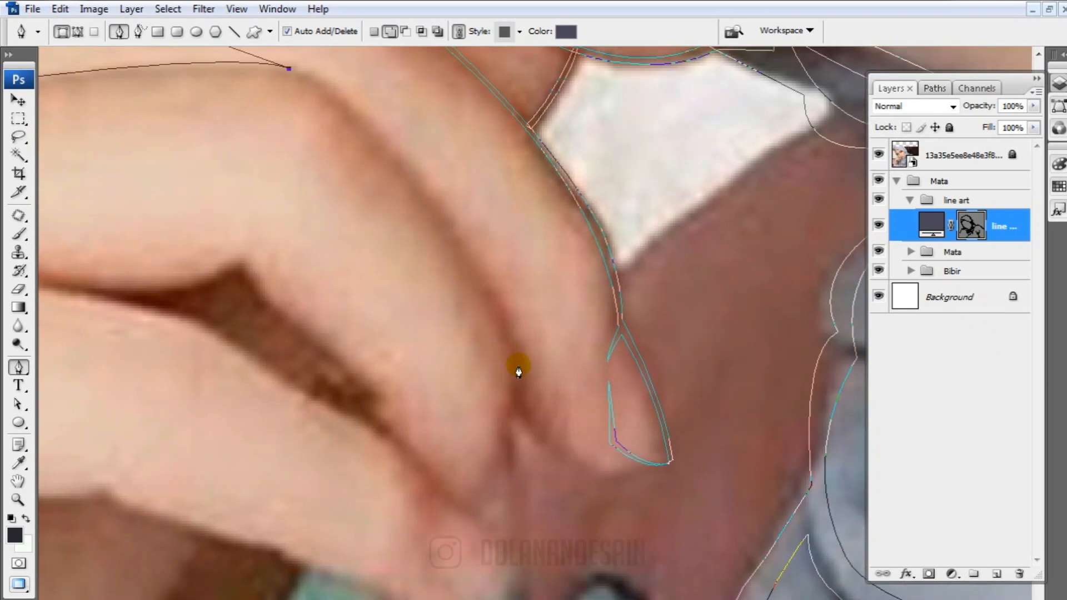
Extend the line from the knuckle down between the two fingers and around the underside of the outer fingertip
drag(526, 365, 565, 513)
drag(354, 267, 361, 371)
drag(495, 321, 406, 190)
drag(488, 445, 398, 251)
drag(463, 520, 400, 371)
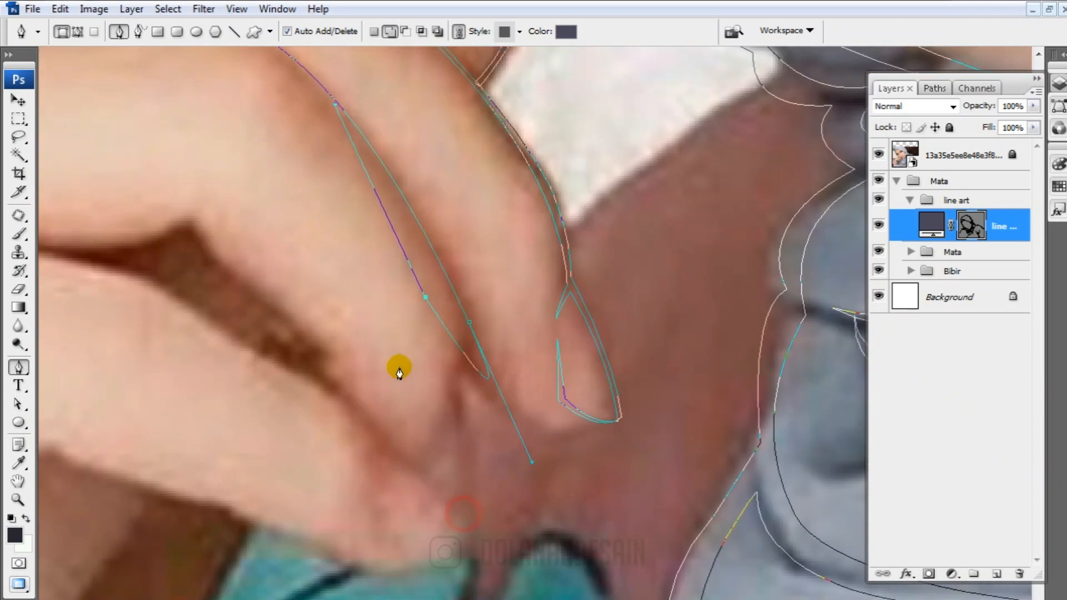
key(ctrl+z)
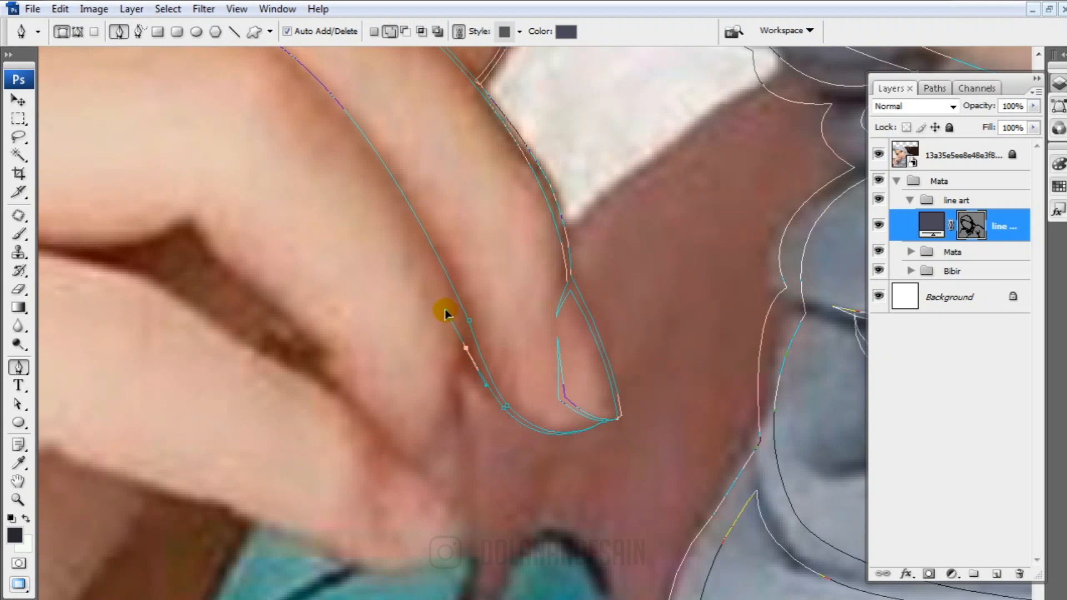
Trace the middle fingertip's edge, the lower finger's tip and fingernail, and the start of the lower finger's upper edge
drag(446, 397, 480, 333)
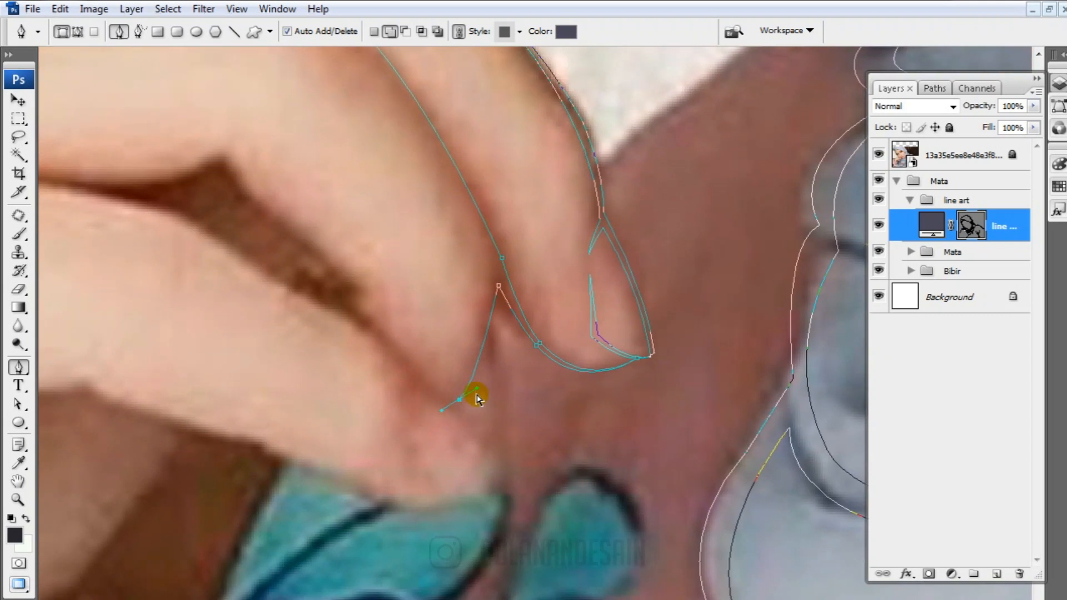
scroll(454, 407, down, 2)
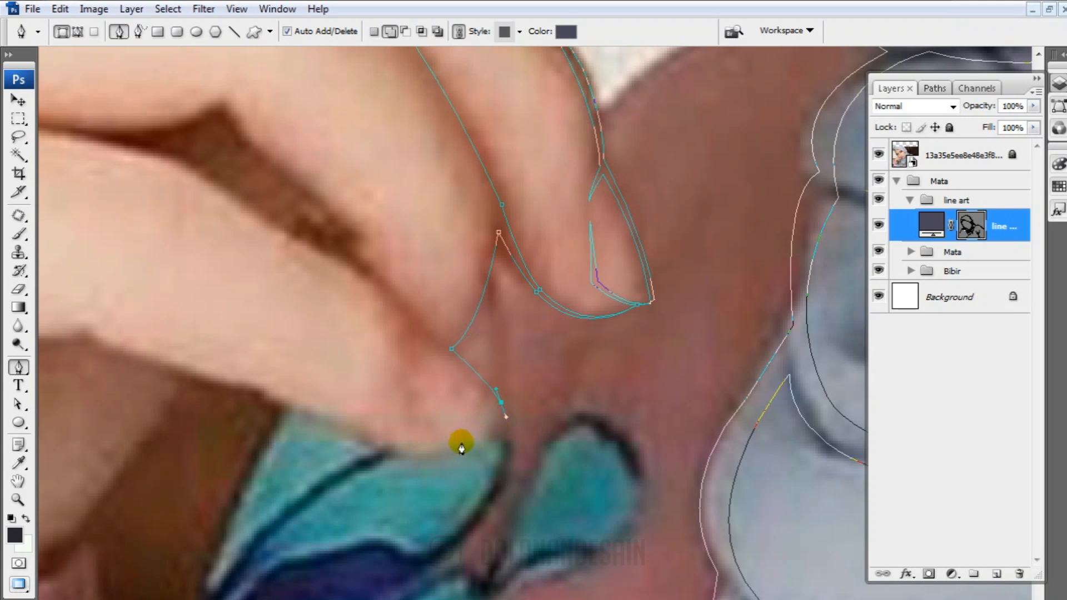
drag(452, 443, 403, 430)
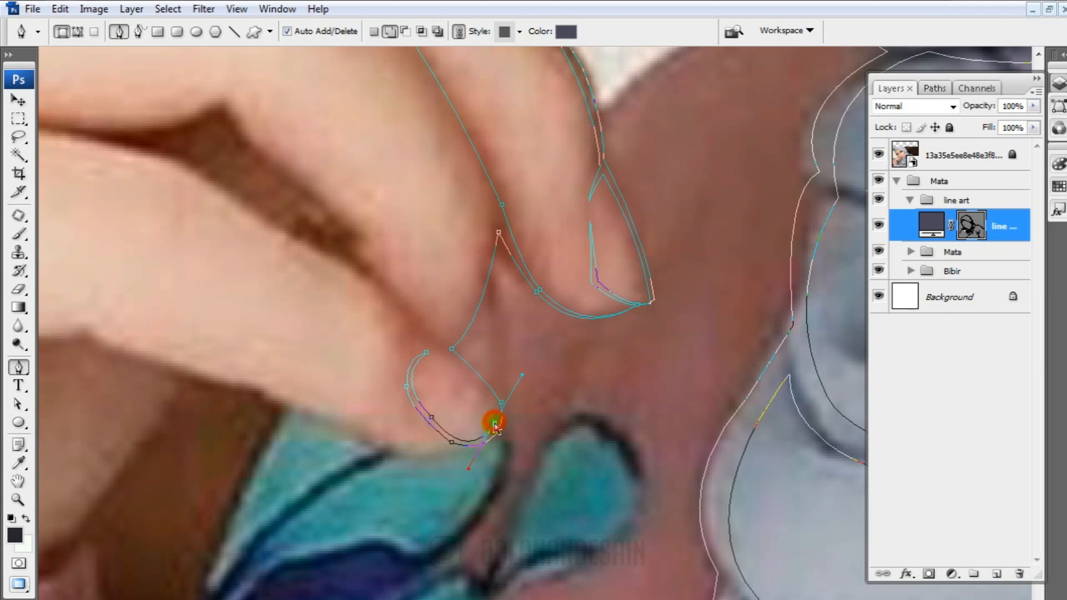
drag(370, 302, 334, 274)
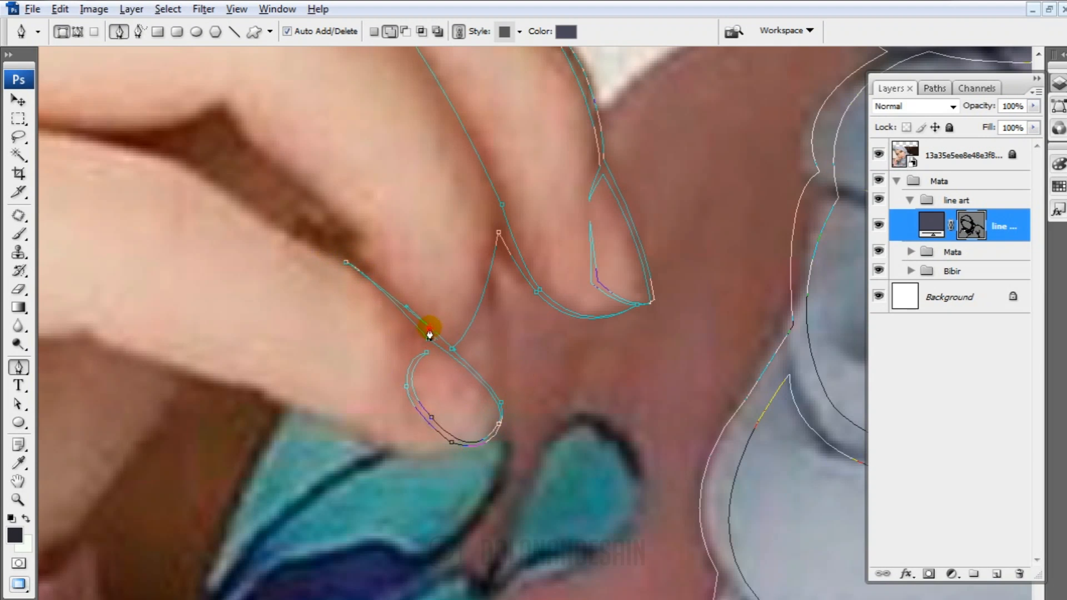
Close the middle finger's line with a second edge over the knuckle, tapering to a point on the back of the hand
scroll(504, 344, up, 3)
scroll(477, 232, up, 3)
drag(302, 165, 612, 218)
drag(179, 246, 140, 260)
scroll(718, 348, left, 10)
scroll(581, 300, right, 9)
key(ctrl+z)
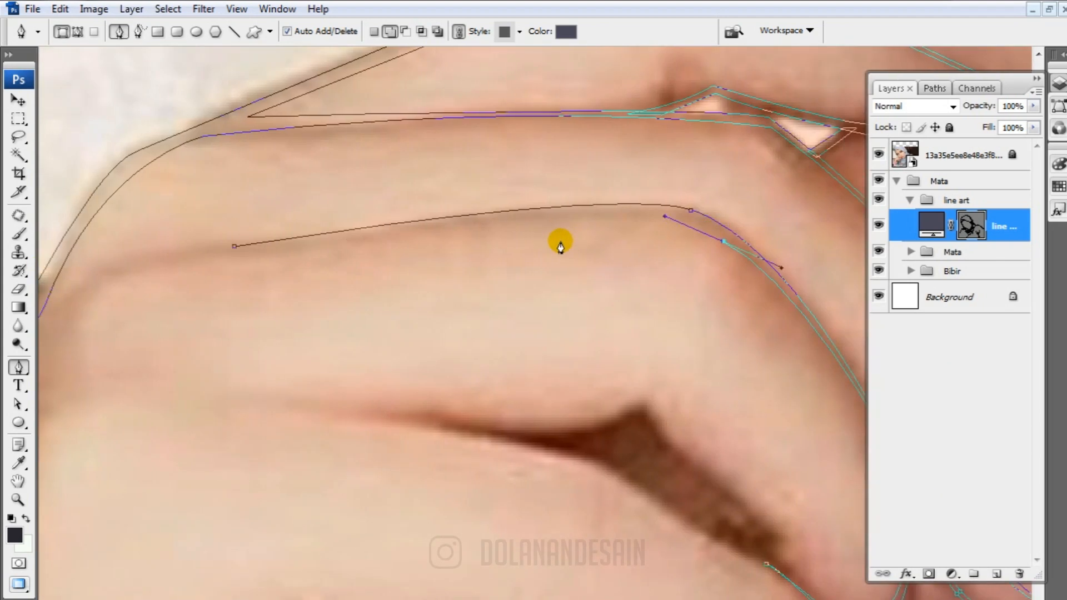
click(234, 246)
ctrl+click(725, 243)
ctrl+click(236, 246)
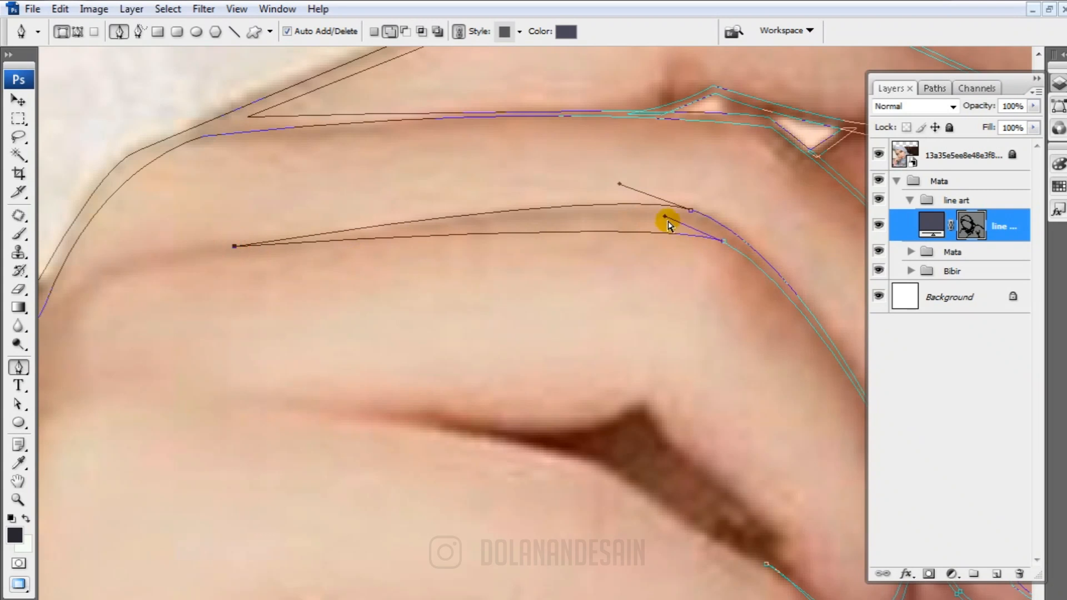
drag(668, 221, 632, 187)
drag(700, 276, 522, 240)
Outline the lower and inner sides of the dark gap between the middle and lower fingers
drag(665, 528, 464, 264)
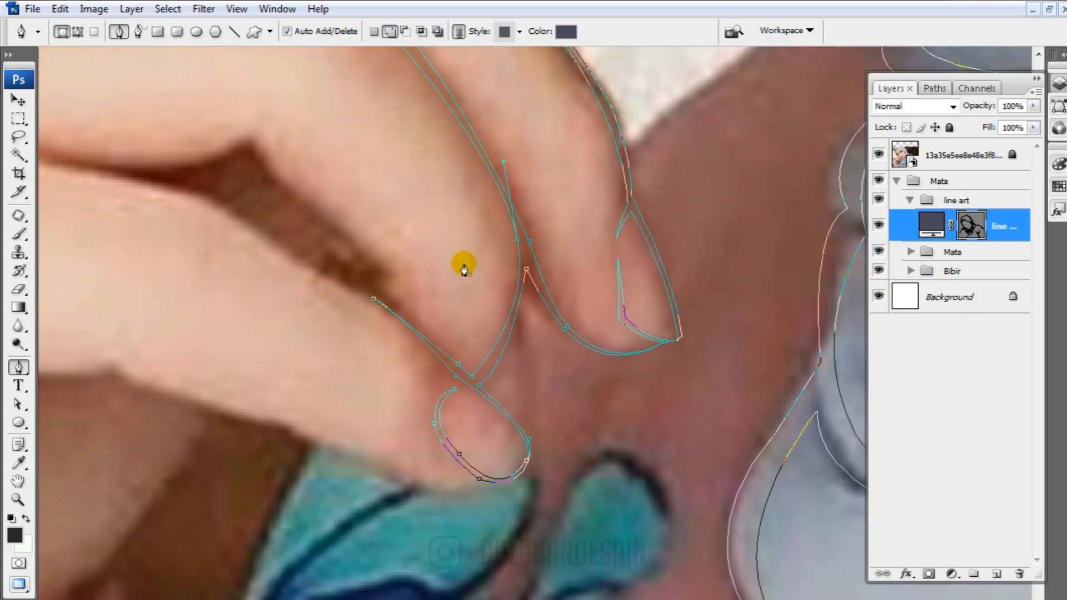
drag(416, 366, 666, 505)
click(220, 272)
drag(503, 330, 558, 362)
click(720, 472)
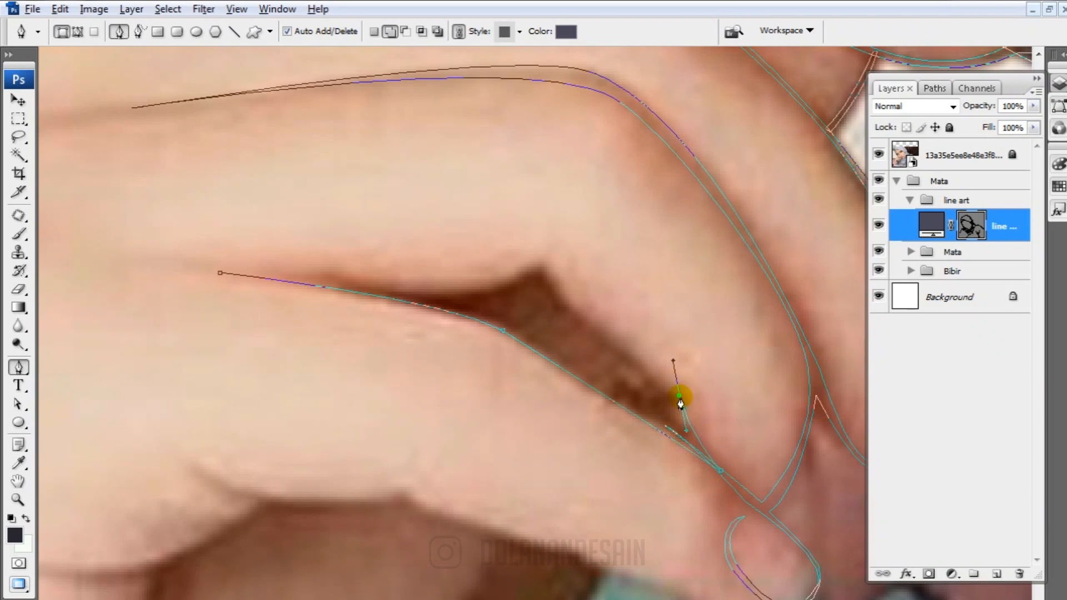
drag(543, 266, 543, 271)
Close the dark gap's outline along its upper edge and bend that edge to follow the middle finger's underside
drag(220, 272, 98, 262)
drag(550, 314, 41, 262)
drag(428, 274, 302, 331)
ctrl+click(661, 280)
drag(649, 320, 537, 340)
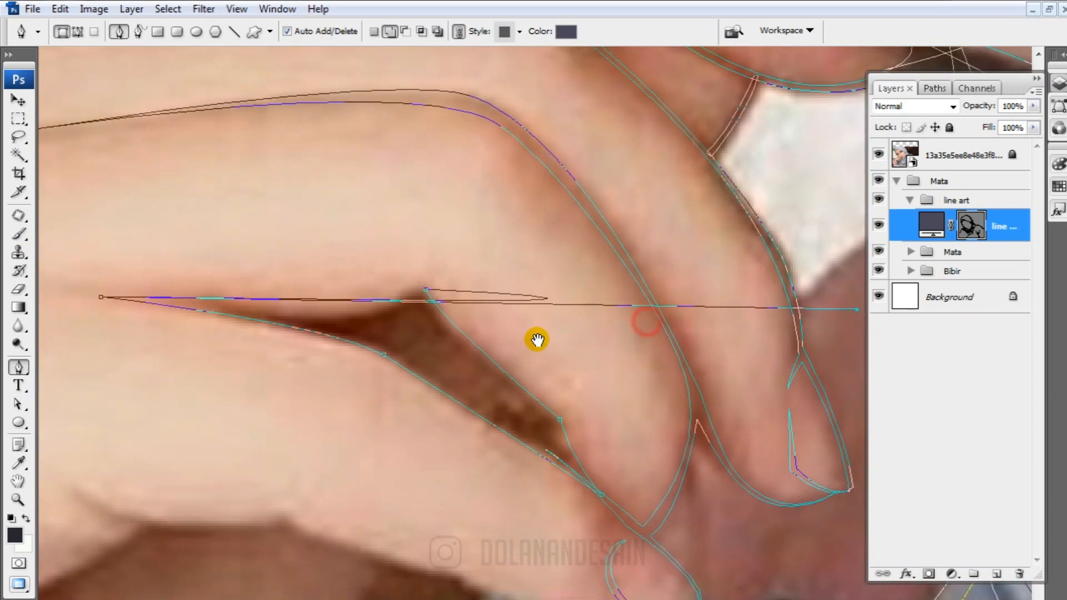
drag(859, 309, 329, 320)
drag(290, 362, 431, 360)
drag(471, 318, 636, 265)
Subtract an inner shape from the finger gap in subtract mode so that only a thin contour line surrounds it
double_click(969, 229)
click(405, 33)
key(super)
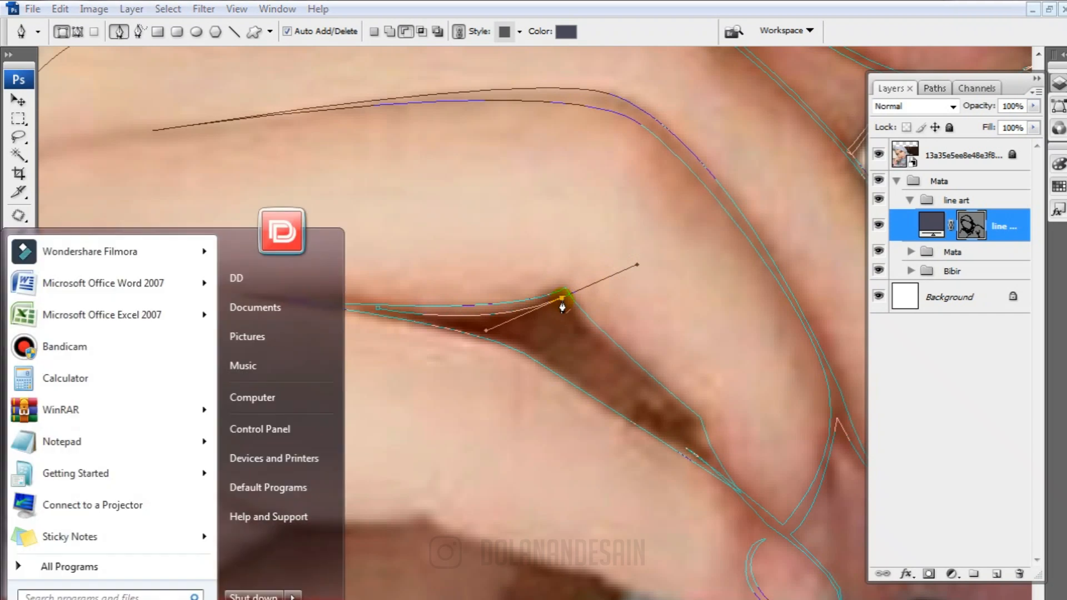
alt+click(562, 300)
drag(692, 419, 745, 451)
drag(752, 476, 592, 413)
alt+click(546, 341)
drag(448, 362, 571, 374)
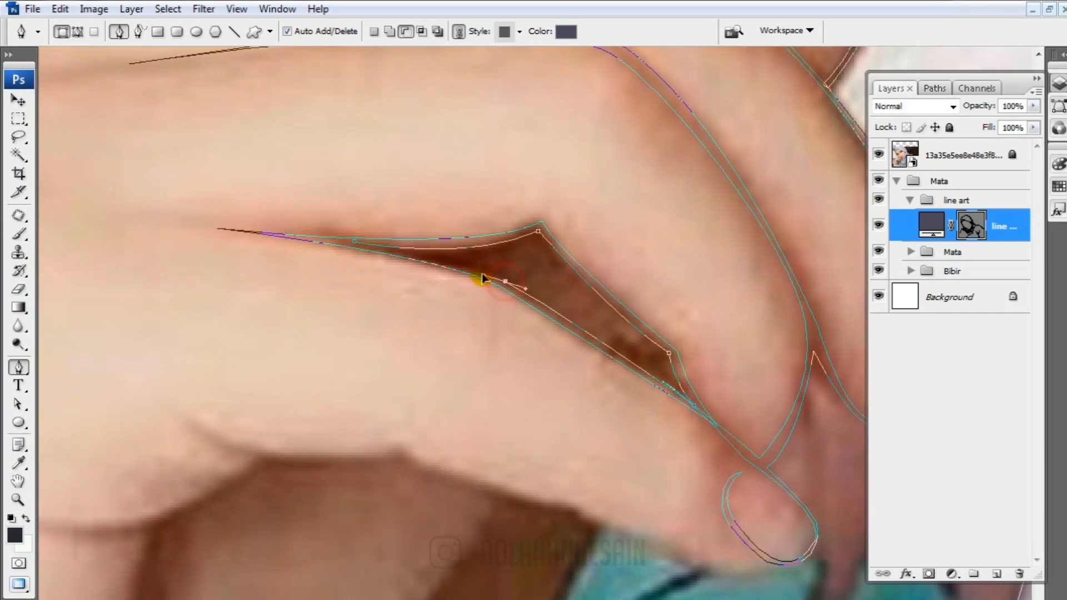
click(356, 242)
click(877, 155)
click(878, 155)
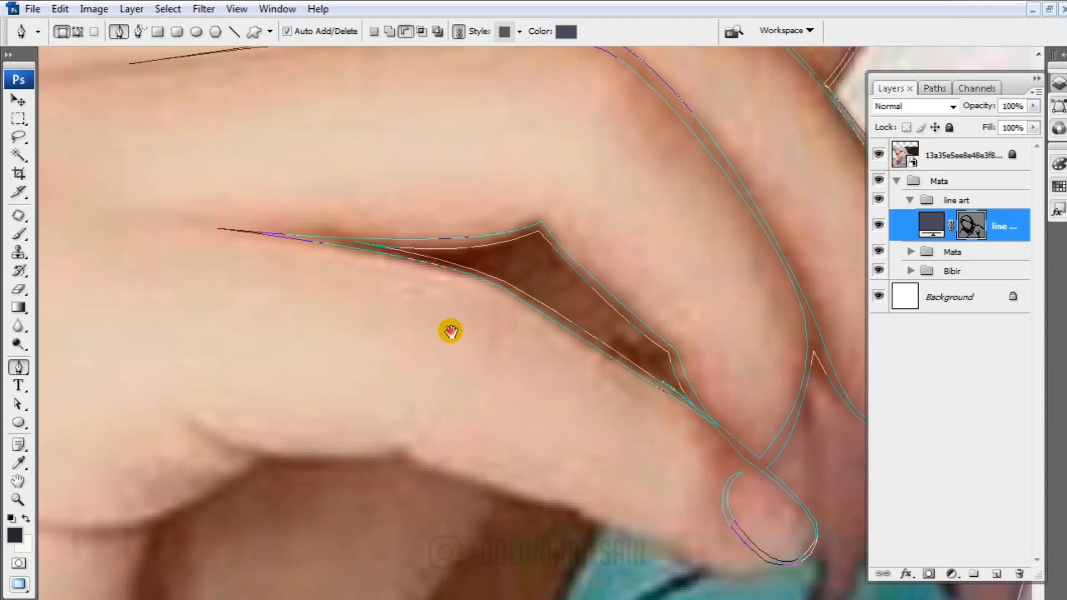
Return the line art shape to add mode and trace the lower finger's underside from its tip to the palm crease
drag(450, 331, 506, 151)
click(976, 226)
click(976, 225)
click(389, 32)
drag(823, 382, 729, 403)
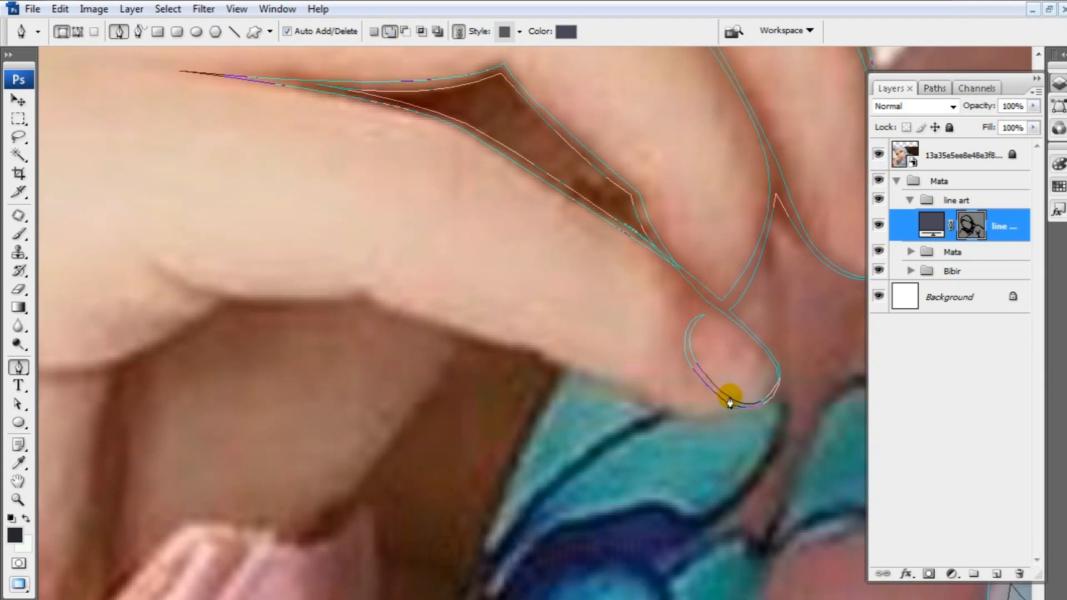
drag(640, 391, 576, 360)
drag(368, 286, 341, 261)
alt+click(365, 287)
Trace the curved palm crease from the lower finger's base out to a tapered end on the hand
drag(119, 281, 273, 249)
alt+click(343, 304)
click(412, 340)
alt+click(410, 340)
drag(176, 405, 439, 372)
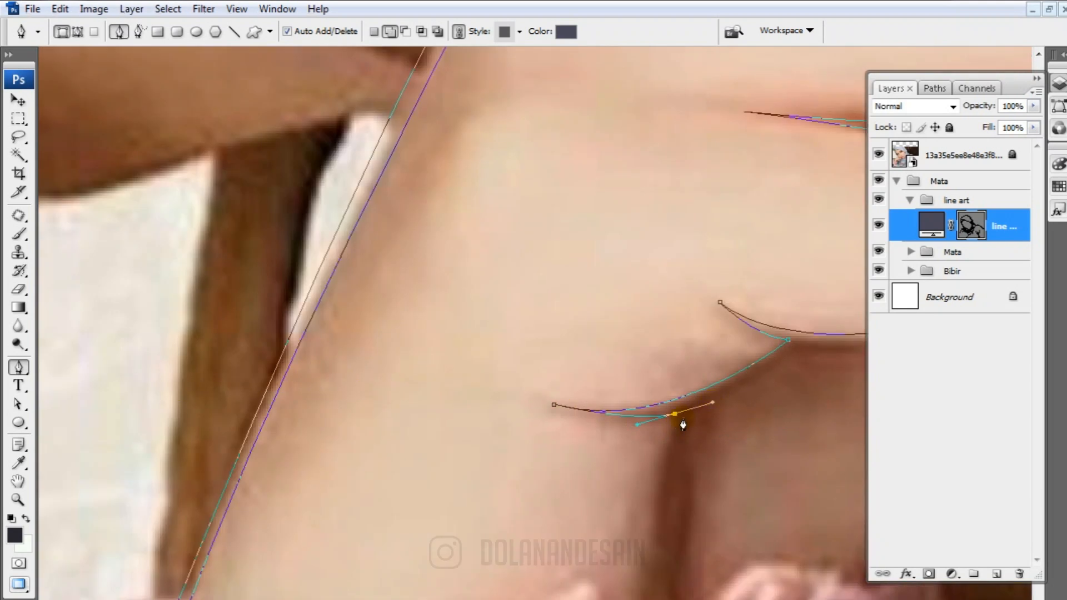
Add a narrow tapering line from the palm crease down toward the cuff and resume the crease's lower edge
drag(683, 425, 493, 414)
alt+click(475, 446)
drag(543, 247, 477, 395)
drag(464, 410, 489, 301)
drag(566, 347, 616, 306)
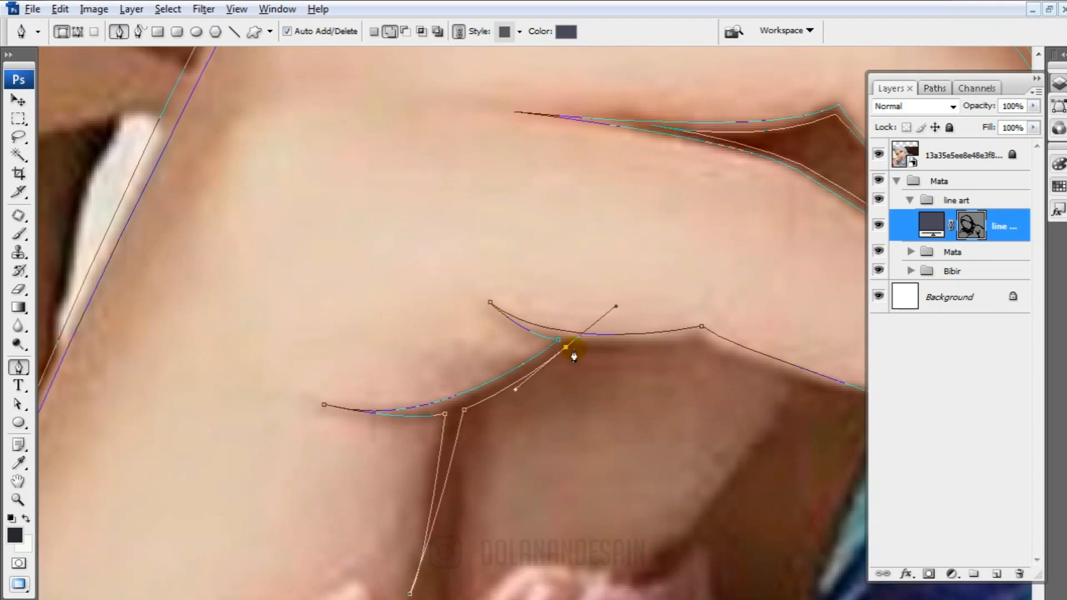
Complete the return edge along the lower finger's underside toward the fingertip to close the thin contour
drag(695, 340, 543, 359)
alt+click(491, 372)
drag(621, 422, 520, 414)
drag(701, 458, 736, 426)
drag(400, 494, 650, 334)
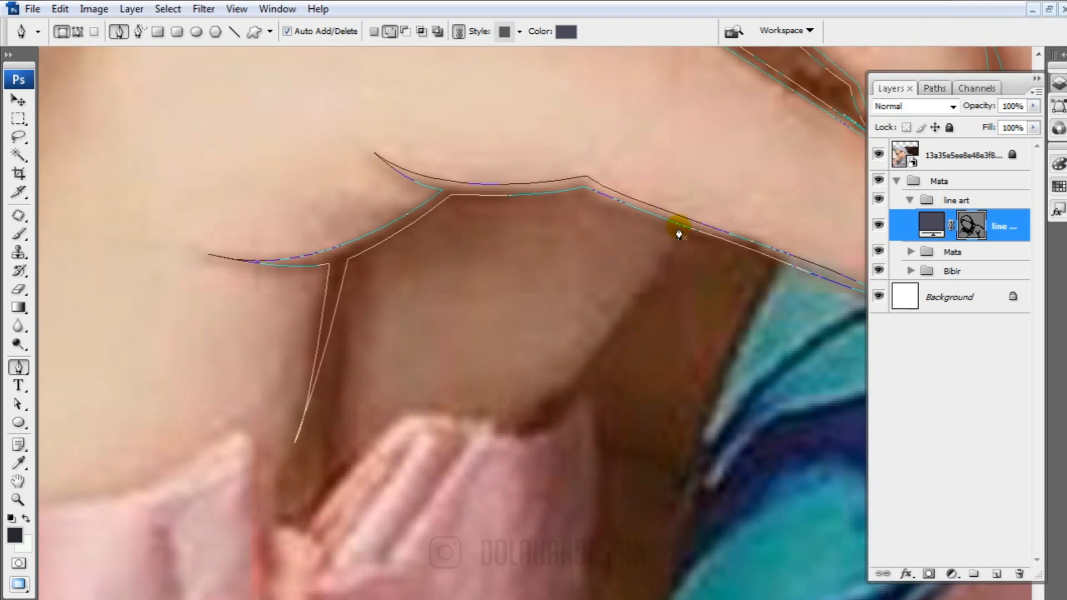
Trace the gap below the hand from the lower finger's underside to the pink cuff and along the cuff's uneven upper edge
drag(522, 432, 580, 395)
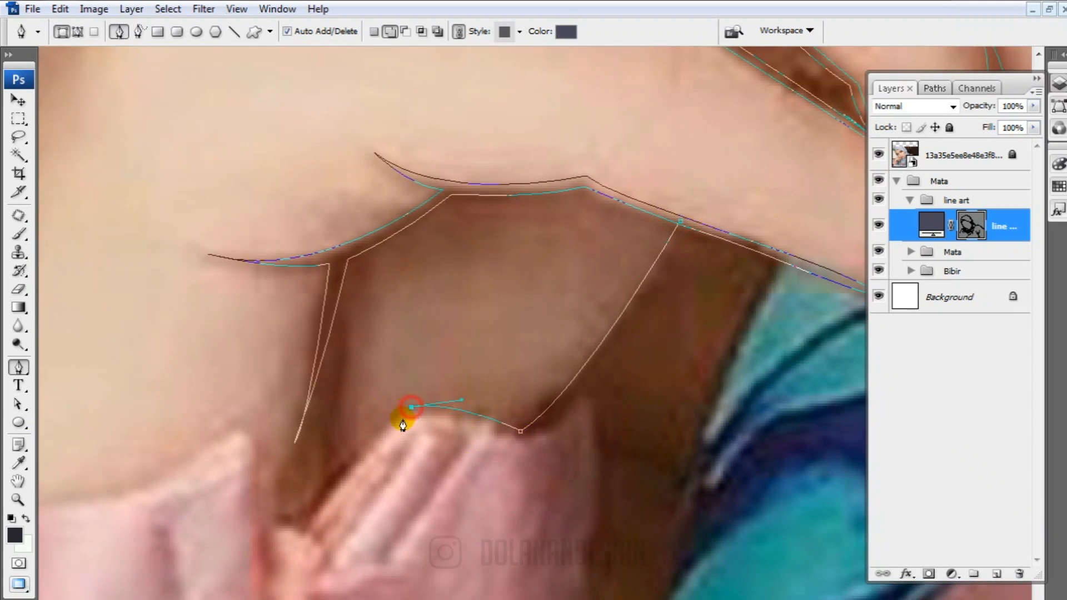
drag(241, 569, 362, 459)
click(426, 421)
alt+click(382, 406)
drag(373, 325, 362, 317)
drag(309, 354, 280, 366)
Continue the curve along the cuff's upper edge to its outer end and outline the dark cuff opening and outer corner
drag(197, 386, 443, 418)
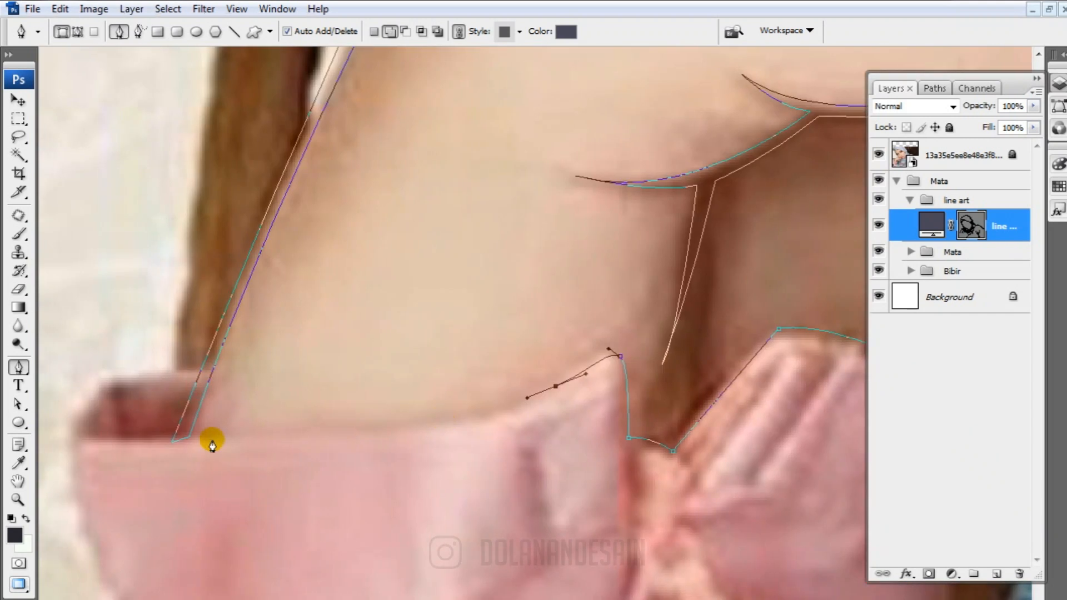
drag(109, 432, 97, 409)
drag(617, 397, 545, 431)
drag(200, 431, 209, 429)
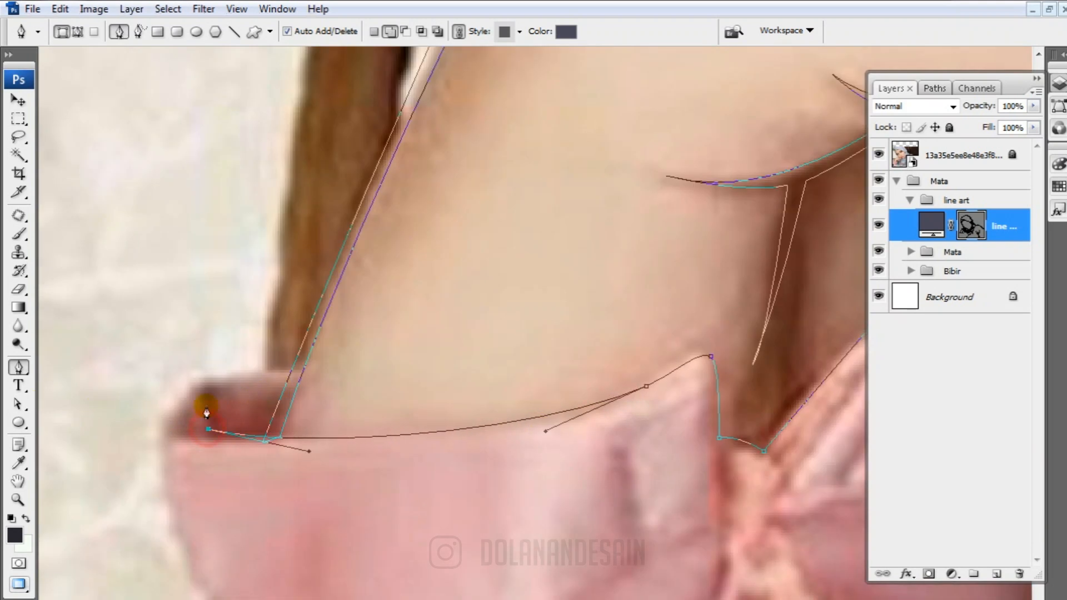
drag(205, 392, 255, 349)
drag(160, 443, 165, 480)
Trace the pink sleeve's outer edge from the cuff corner down past the photo's lower border and refine its curve
drag(228, 501, 204, 304)
drag(189, 403, 217, 436)
drag(250, 472, 263, 277)
drag(326, 455, 341, 114)
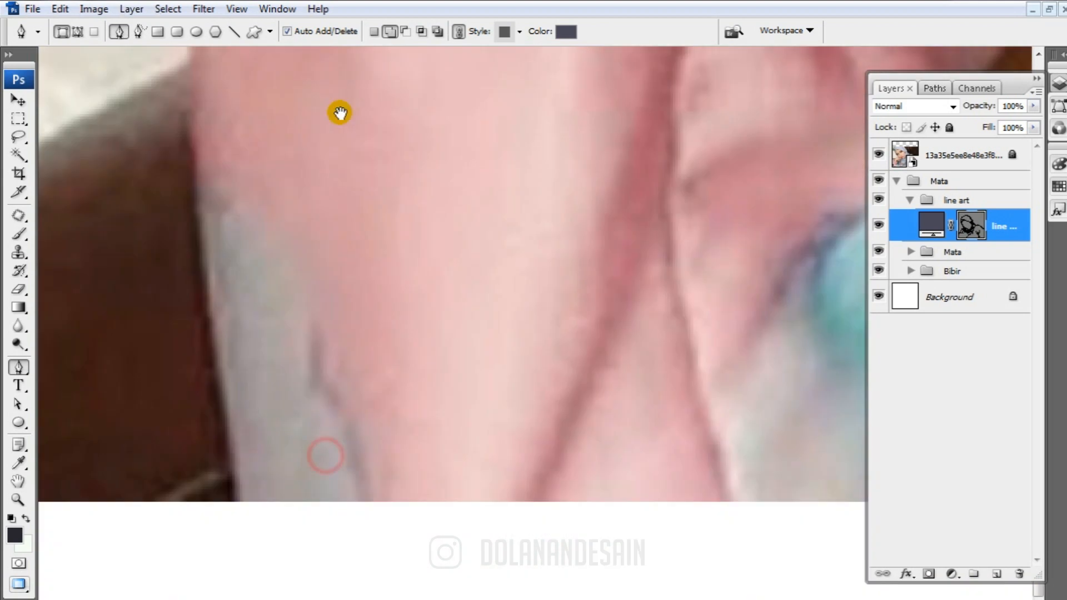
drag(255, 533, 295, 599)
drag(267, 333, 266, 486)
drag(191, 579, 183, 242)
drag(260, 252, 371, 420)
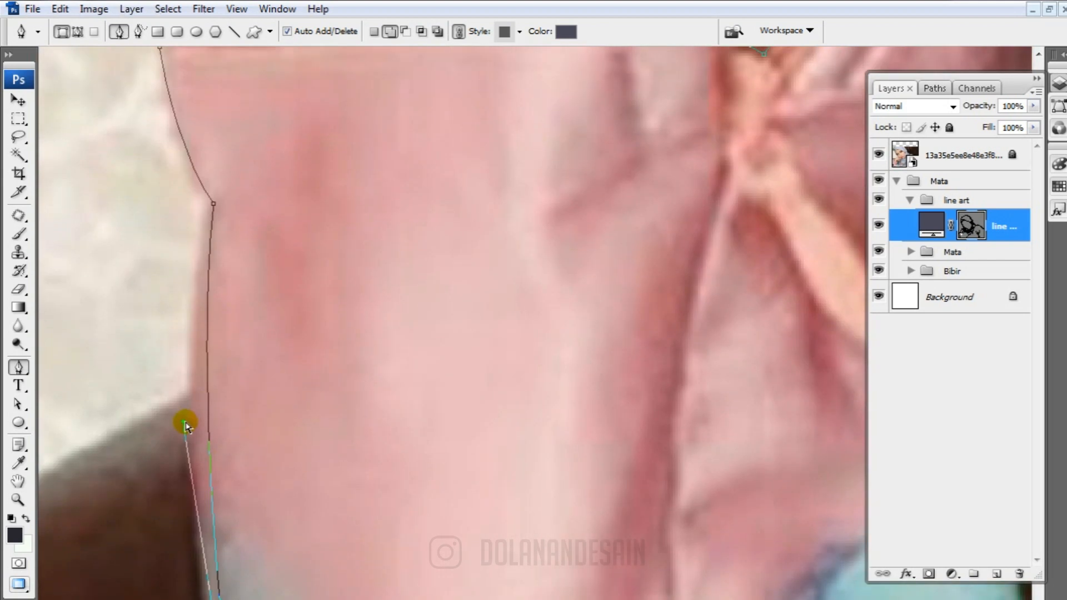
drag(185, 424, 148, 415)
End the sleeve line below the photo and trace its inner return edge back up to the notch under the cuff
drag(278, 456, 289, 124)
alt+click(253, 534)
click(259, 531)
drag(251, 233, 248, 495)
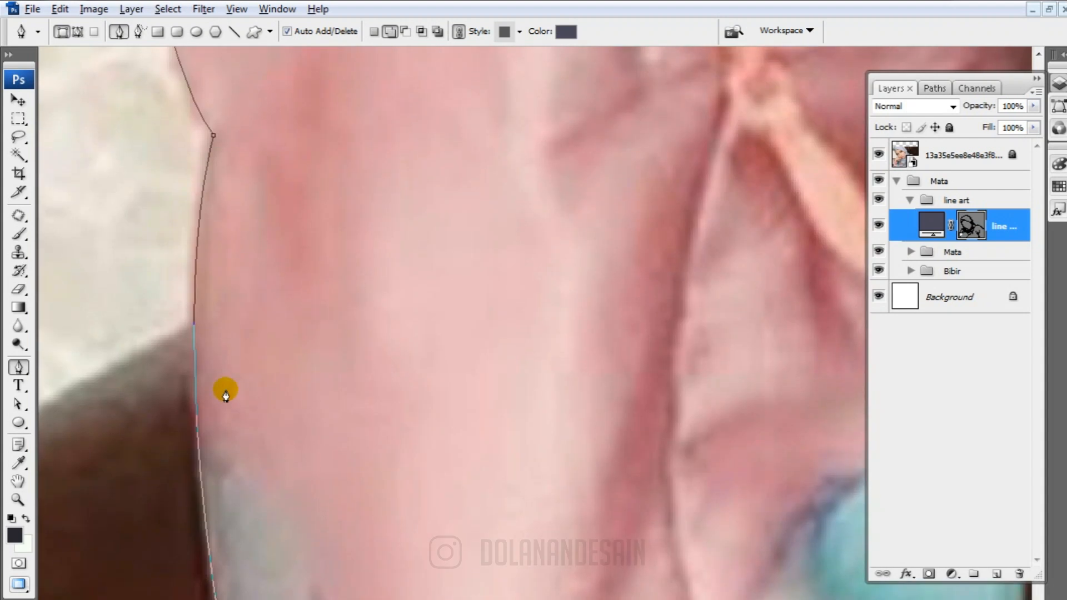
drag(204, 374, 242, 235)
drag(286, 578, 289, 315)
drag(168, 250, 198, 263)
drag(265, 159, 259, 426)
drag(215, 293, 221, 408)
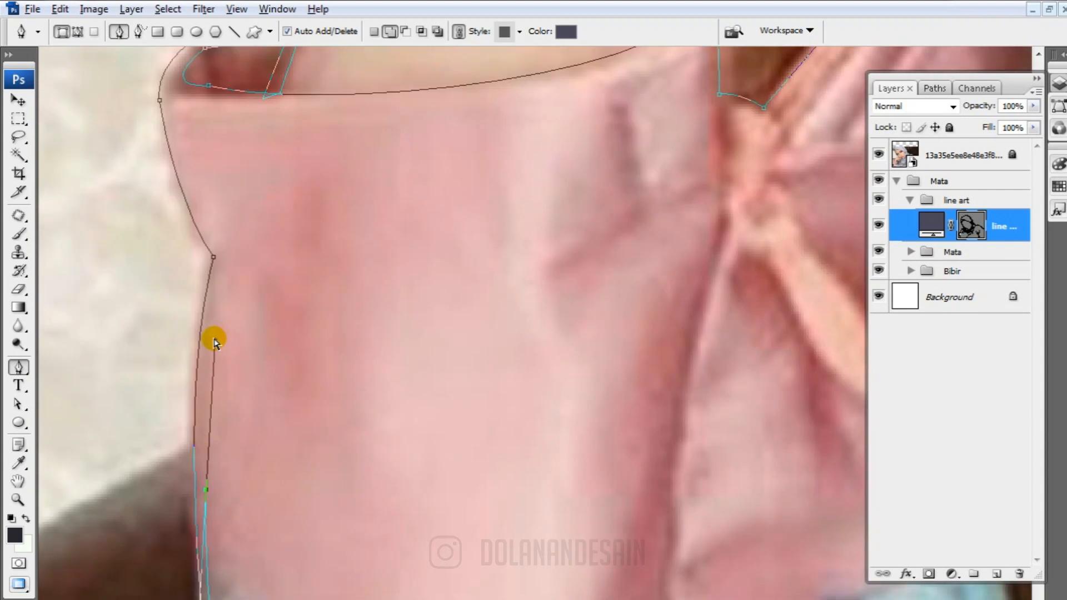
drag(214, 339, 207, 323)
click(224, 257)
Trace the inner edge up the cuff's side and along its upper rim to the peak beside the bow
drag(191, 135, 190, 336)
drag(169, 295, 167, 224)
alt+click(170, 296)
drag(374, 301, 470, 289)
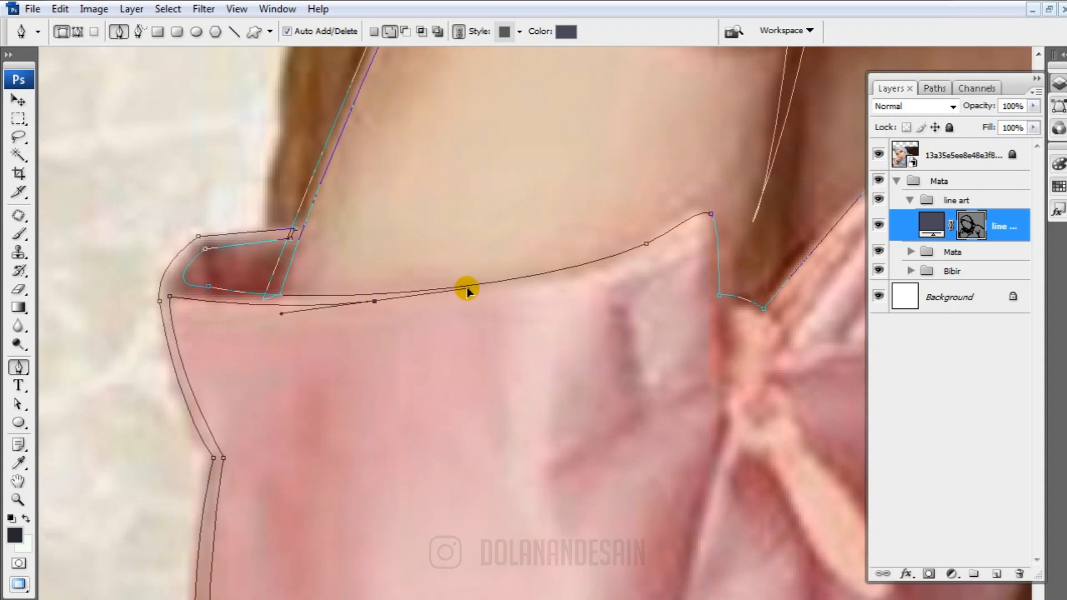
drag(661, 236, 594, 193)
alt+click(494, 259)
drag(506, 358, 505, 319)
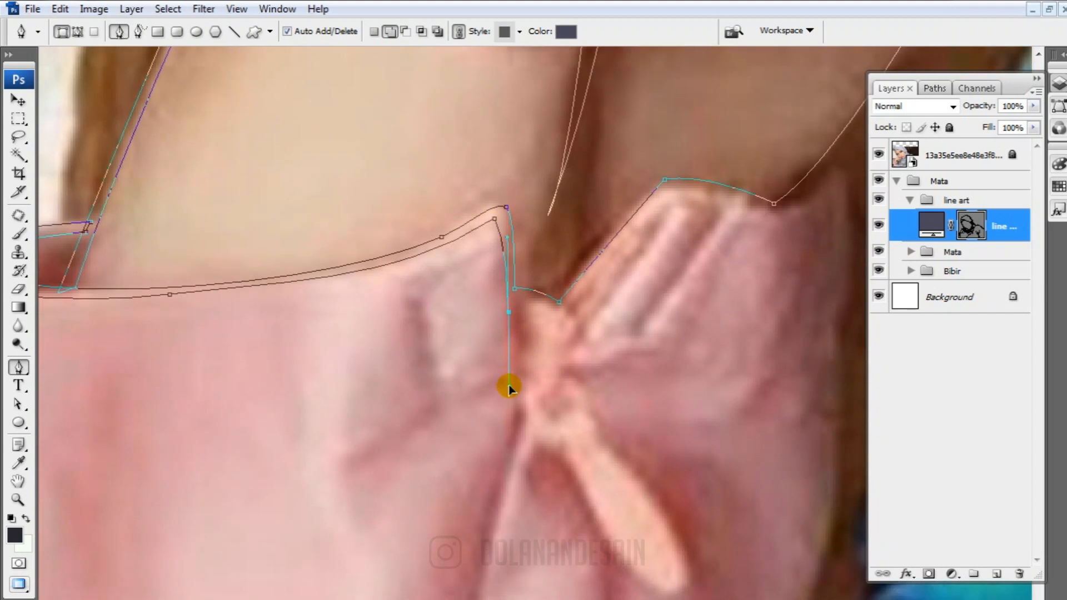
Trace the sleeve's central seam from beside the bow knot down past the photo's lower border
drag(509, 439, 469, 303)
drag(462, 352, 443, 417)
drag(442, 472, 430, 257)
drag(426, 364, 425, 419)
drag(435, 473, 407, 254)
drag(465, 525, 497, 599)
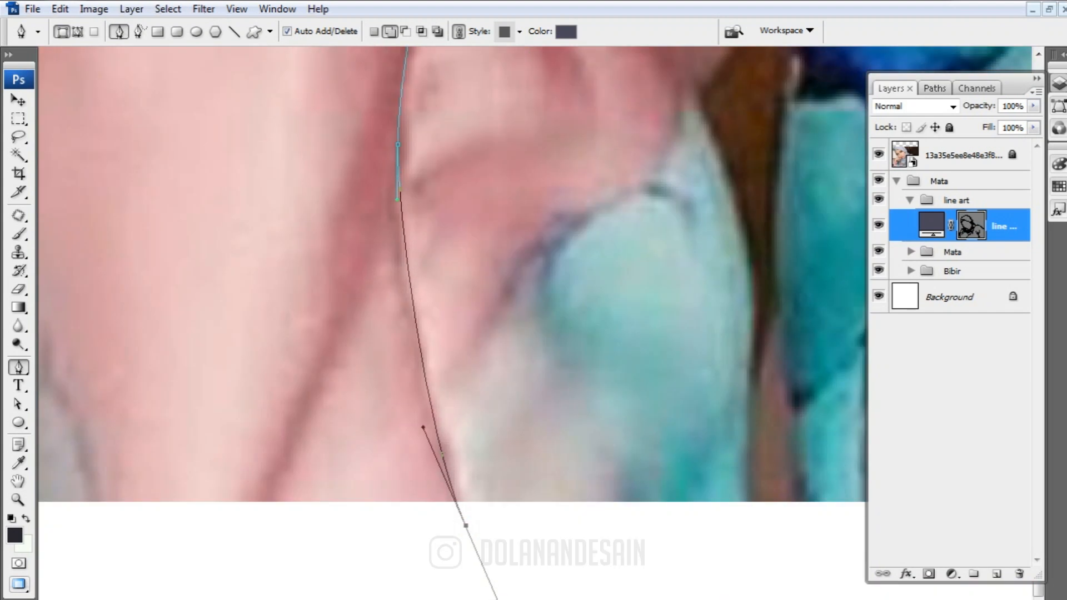
click(462, 520)
key(ctrl+z)
alt+click(465, 525)
Trace the seam's return edge from below the photo back up to the bow knot, keeping the line thin
drag(420, 280, 401, 249)
drag(448, 77, 396, 451)
drag(402, 369, 432, 280)
drag(411, 526, 443, 206)
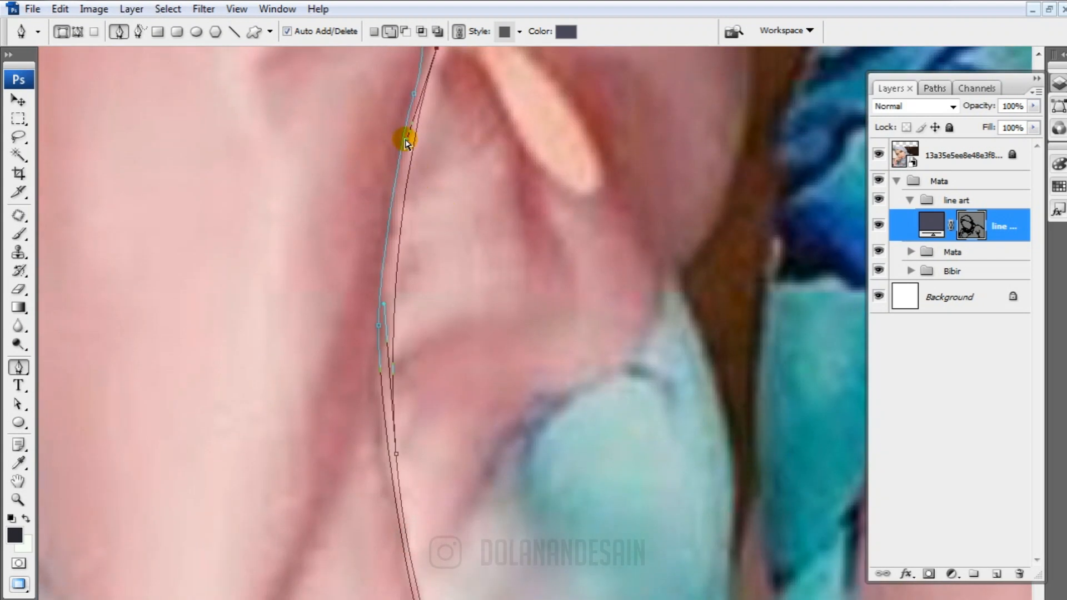
drag(404, 140, 382, 225)
drag(467, 70, 384, 473)
alt+click(352, 452)
drag(338, 392, 338, 364)
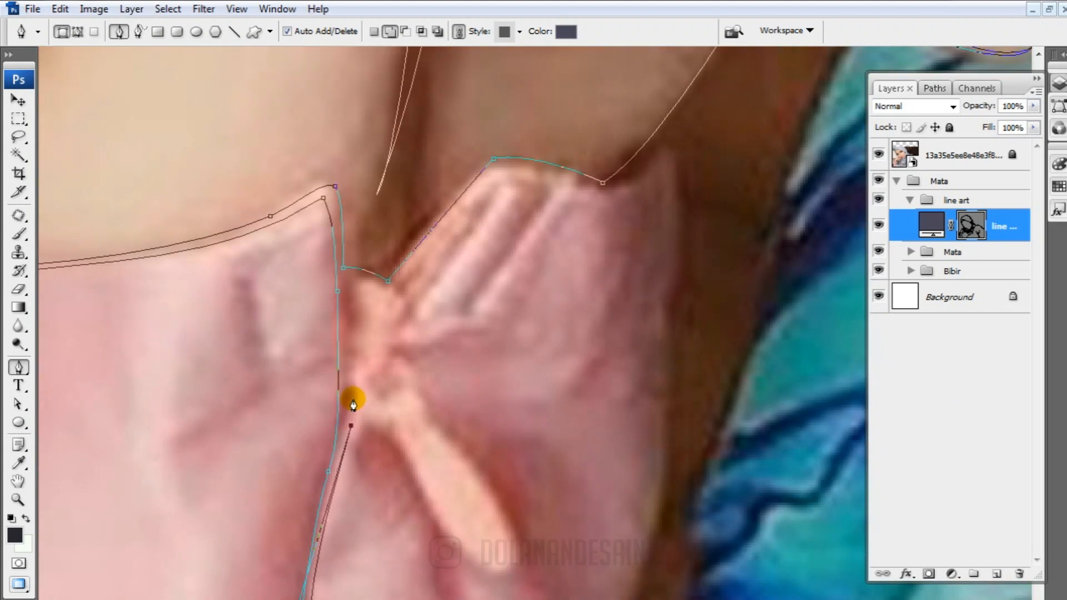
Outline the underside of the bow knot and the hanging ribbon tail, returning up to the knot
click(356, 397)
drag(386, 421, 408, 418)
alt+click(386, 421)
scroll(394, 433, down, 1)
drag(501, 519, 554, 510)
drag(477, 411, 456, 390)
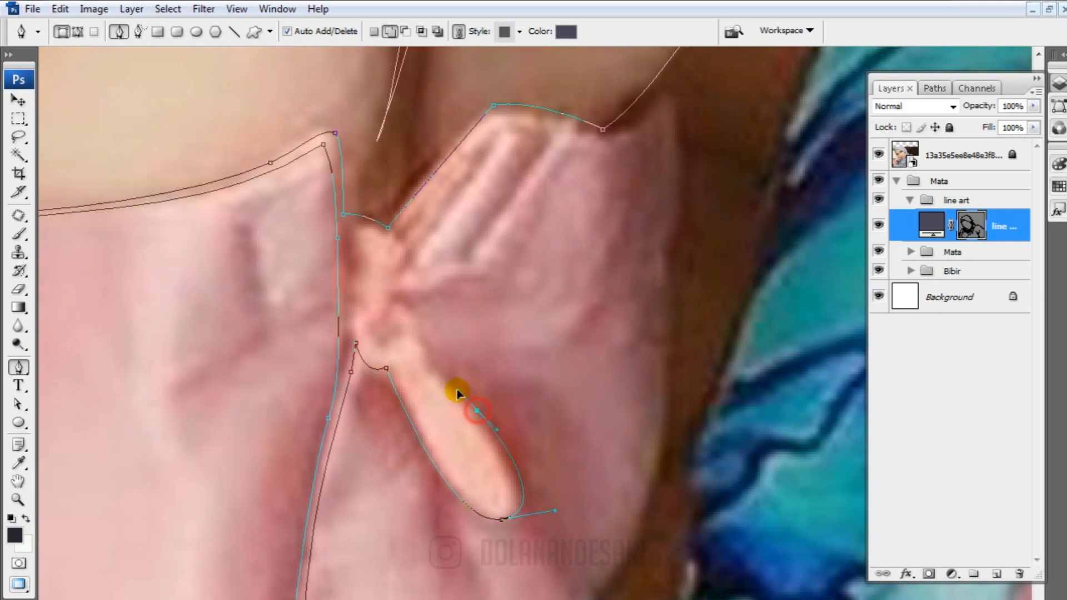
drag(423, 354, 364, 336)
Trace the inner edge from the bow knot along the gathered cuff's rim and the line down the cuff's far side
scroll(414, 336, up, 1)
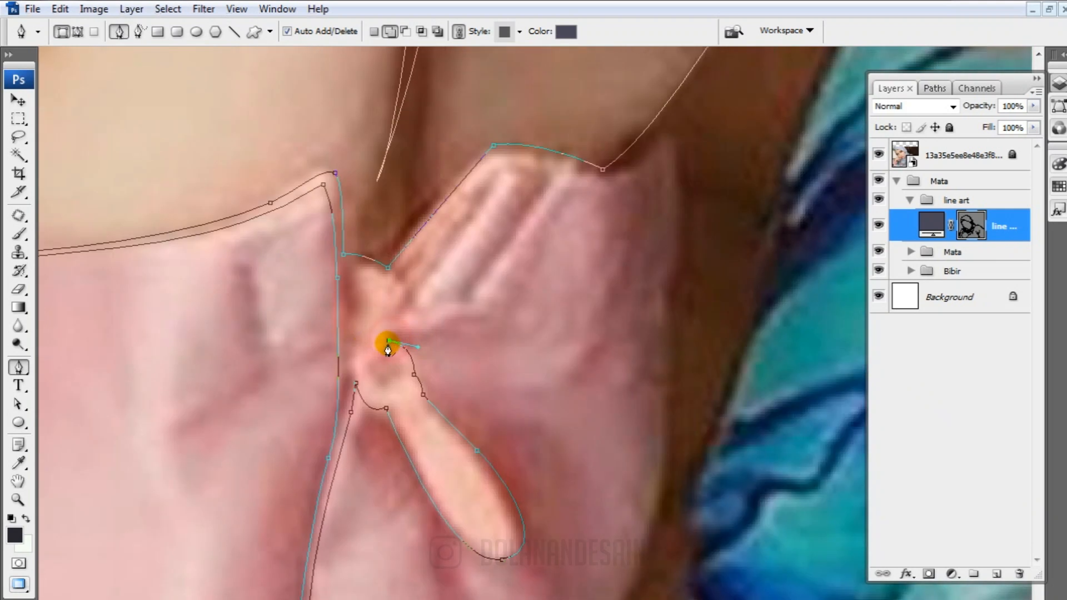
scroll(387, 348, up, 1)
scroll(402, 310, up, 2)
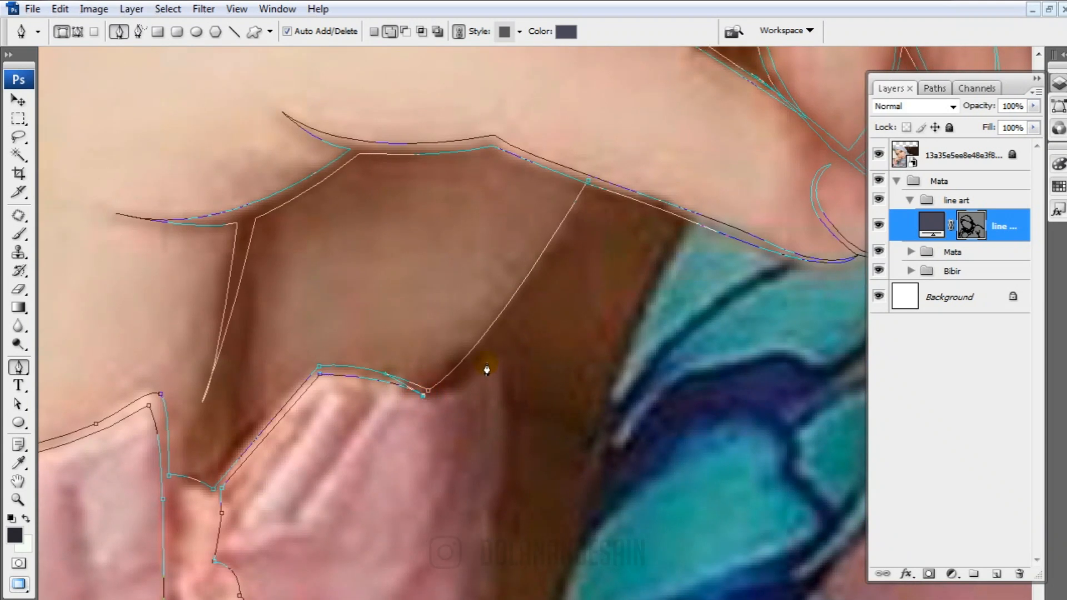
alt+click(486, 360)
drag(483, 499, 414, 174)
drag(419, 335, 413, 401)
drag(346, 532, 285, 576)
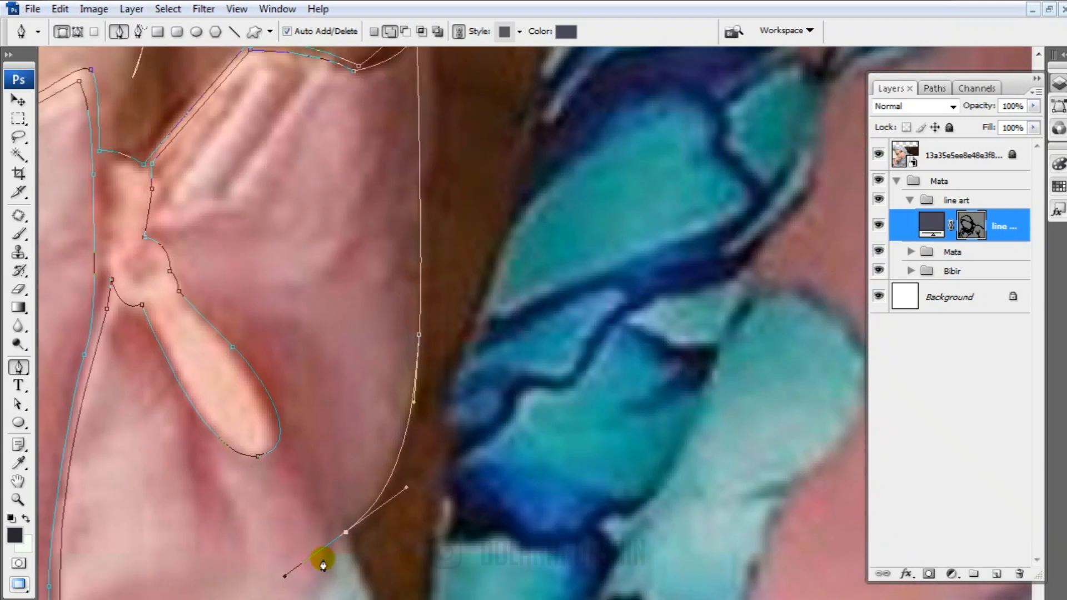
Trace the teal lower sleeve's edge from the cuff's end down past the photo's lower border and turn the line back
drag(369, 512, 349, 96)
click(372, 257)
drag(372, 259, 364, 243)
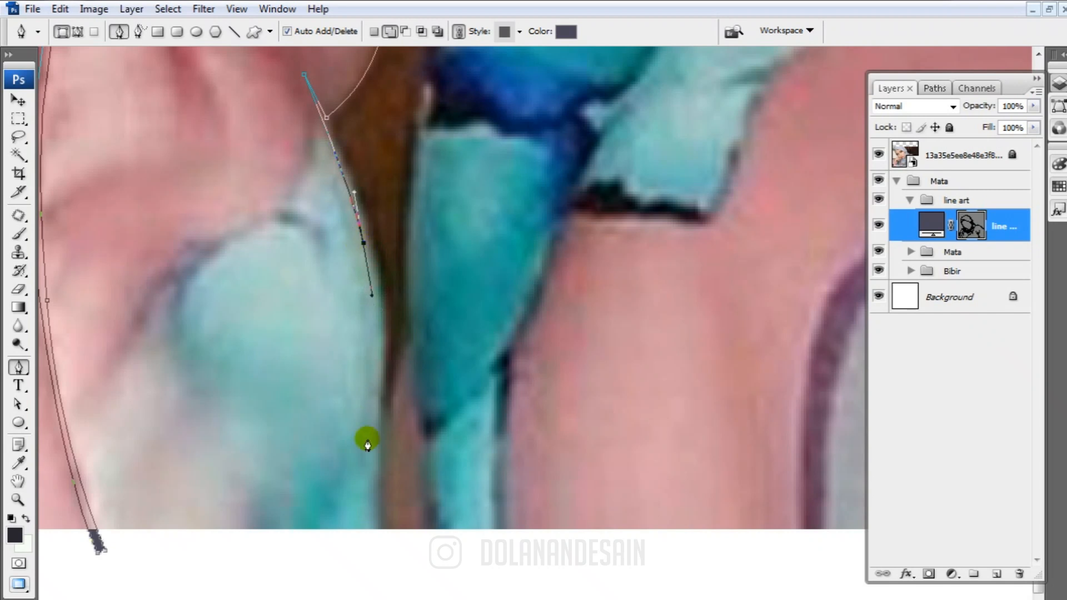
drag(376, 548, 370, 595)
drag(373, 269, 381, 289)
click(391, 519)
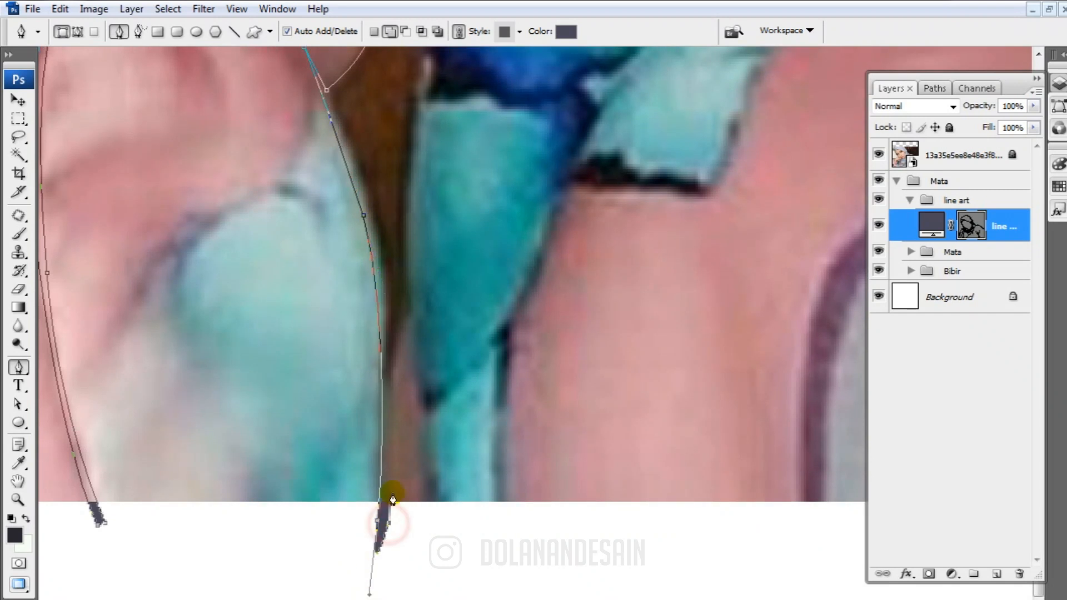
Trace the return edge up the teal lower sleeve, around the cuff's far side and up to the lower finger's underside
drag(334, 175, 341, 398)
drag(337, 319, 298, 224)
drag(376, 416, 388, 349)
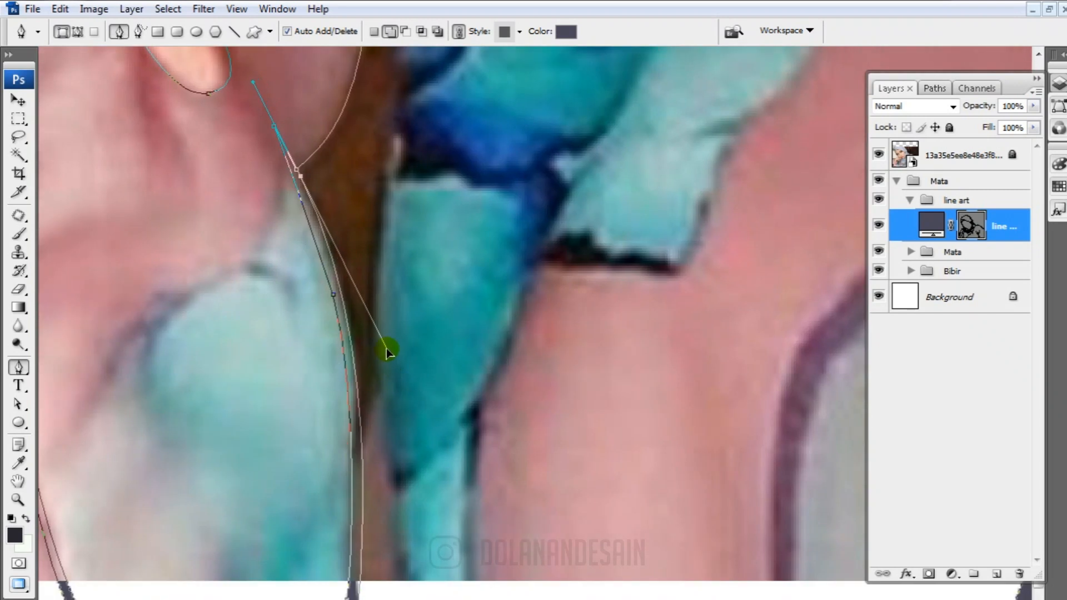
drag(331, 188, 301, 451)
drag(413, 291, 386, 517)
drag(396, 313, 499, 120)
drag(459, 212, 433, 599)
drag(419, 355, 410, 233)
drag(424, 476, 364, 218)
drag(367, 220, 402, 541)
drag(361, 89, 306, 467)
click(410, 254)
drag(441, 328, 422, 222)
Trace the teal patterned garment's edge from the lower finger down to the sleeve and on toward the photo's lower border
click(468, 171)
drag(356, 517, 361, 161)
drag(332, 475, 351, 275)
drag(336, 332, 309, 162)
drag(366, 221, 357, 519)
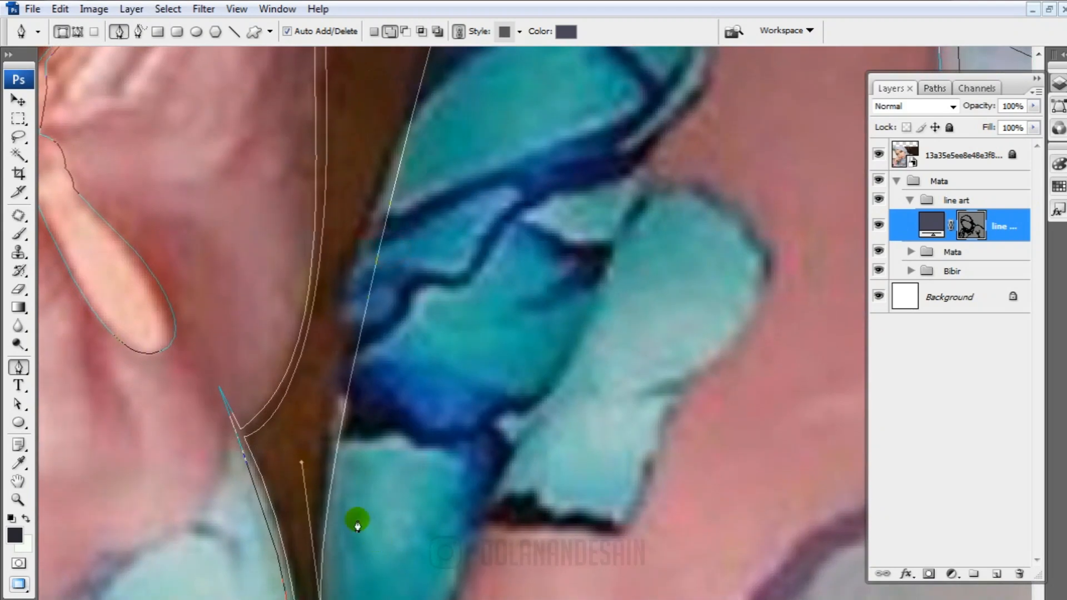
drag(301, 460, 311, 163)
drag(440, 171, 393, 56)
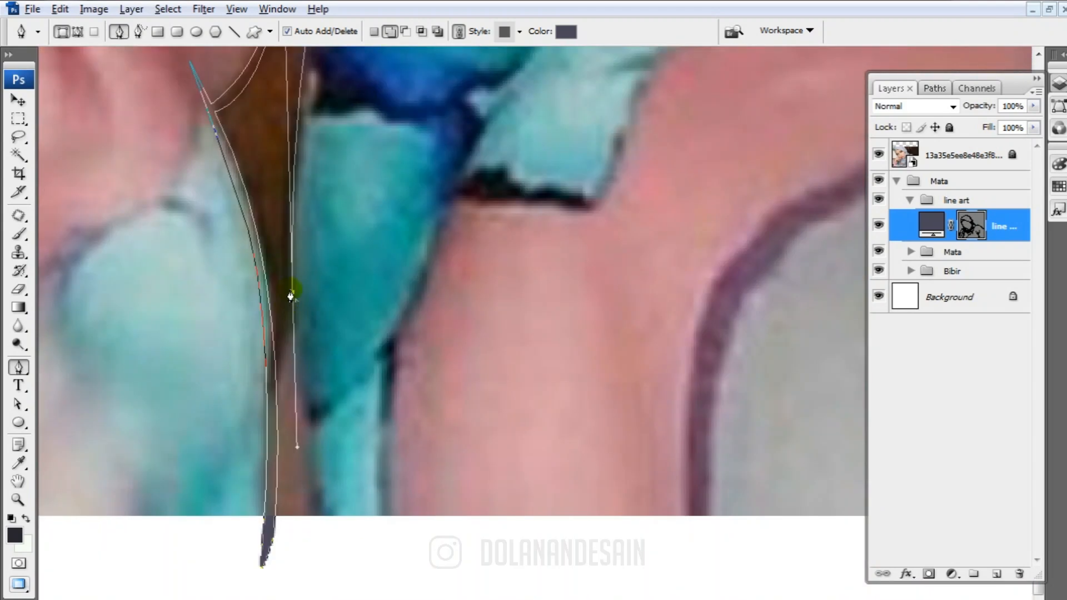
drag(272, 394, 272, 410)
drag(315, 504, 327, 550)
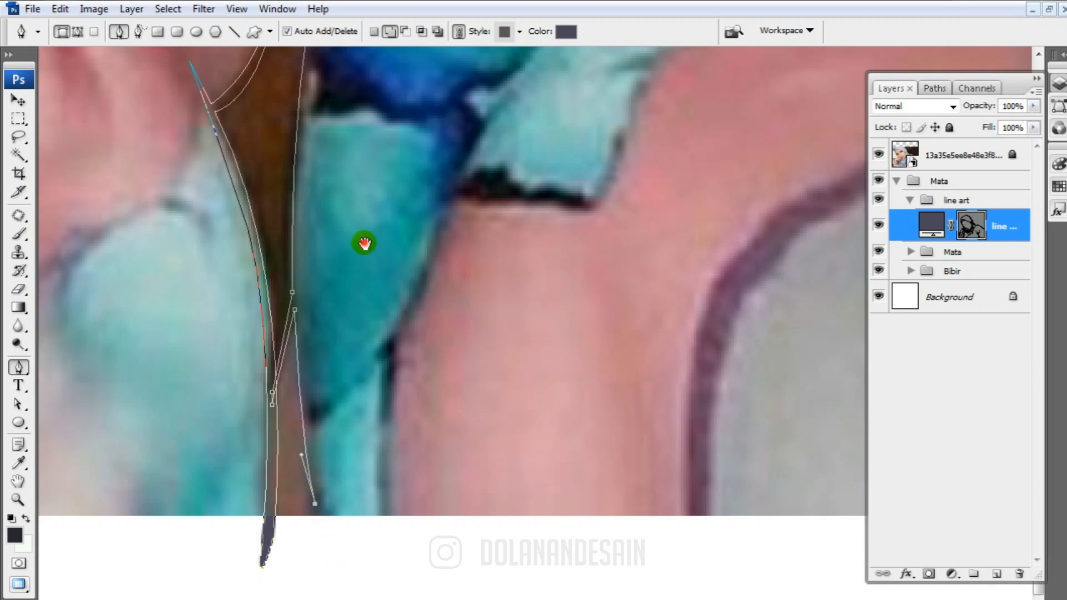
Trace the return edge of the patterned garment's outline back up to the lower finger to close the thin line
drag(364, 243, 315, 511)
drag(259, 375, 327, 83)
drag(283, 250, 276, 284)
drag(333, 216, 287, 489)
drag(269, 334, 268, 323)
drag(353, 133, 316, 447)
drag(322, 302, 348, 251)
drag(288, 473, 444, 222)
drag(456, 97, 510, 471)
drag(542, 332, 556, 337)
drag(552, 494, 452, 369)
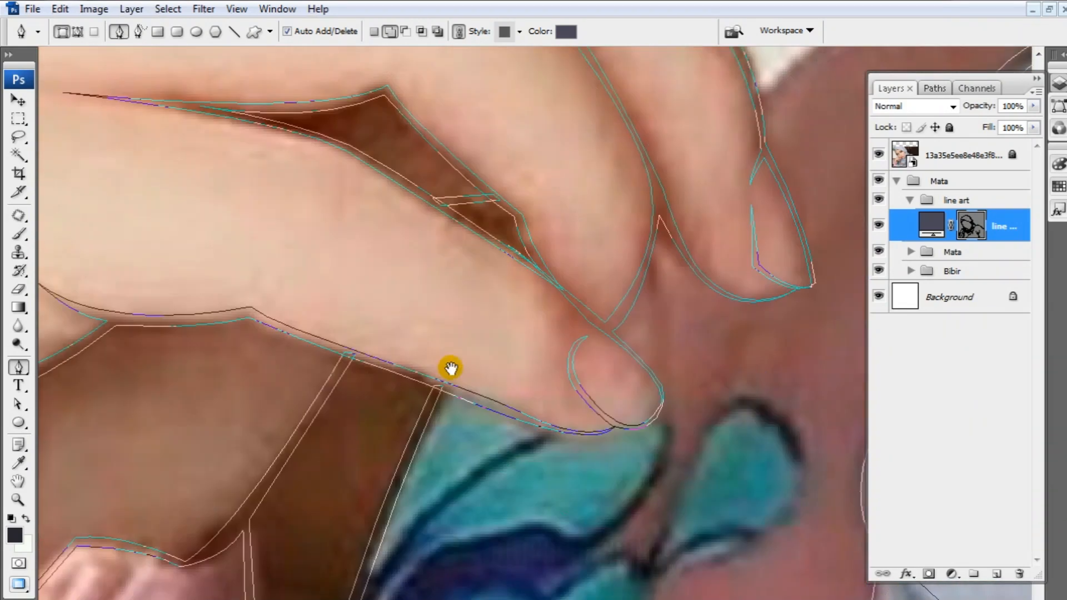
Trace a line along the white gap's lower edge from the finger to the grey headscarf
key(ctrl+minus)
drag(725, 223, 437, 440)
click(392, 387)
mouse_move(533, 283)
mouse_down()
mouse_move(579, 260)
mouse_move(533, 286)
mouse_up()
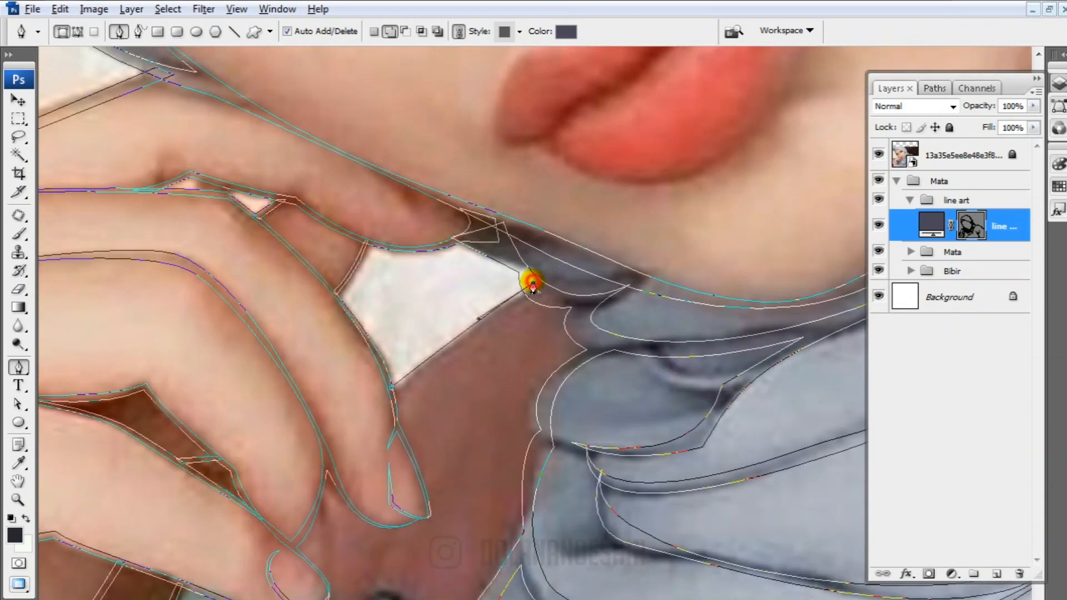
Adjust the headscarf outline's anchor points and handles beside the white gap and along the upper neck folds
drag(554, 368, 380, 404)
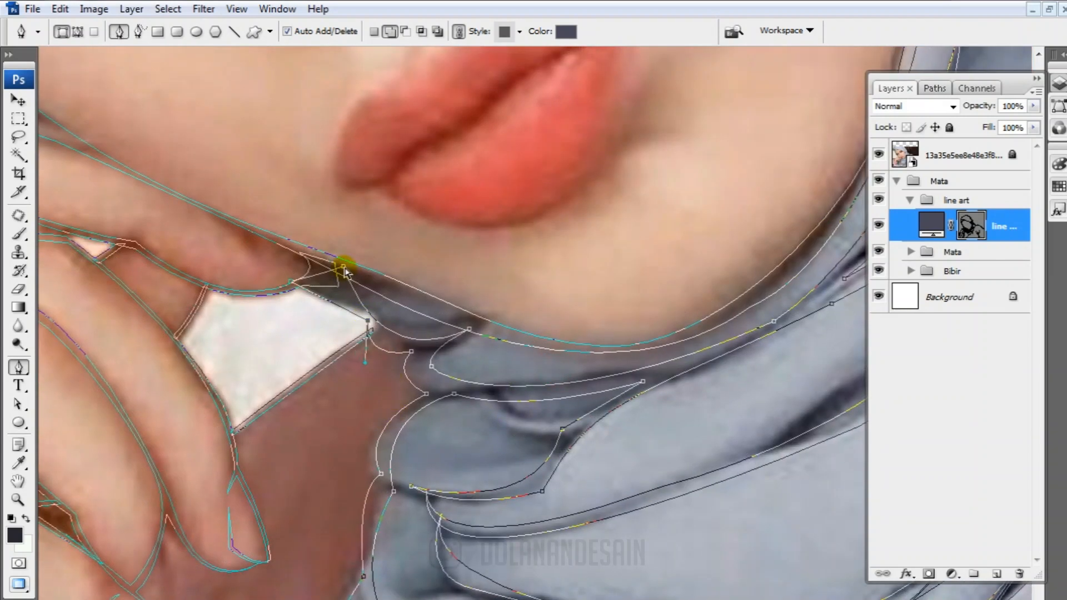
drag(431, 366, 430, 397)
drag(584, 418, 541, 263)
drag(338, 318, 342, 325)
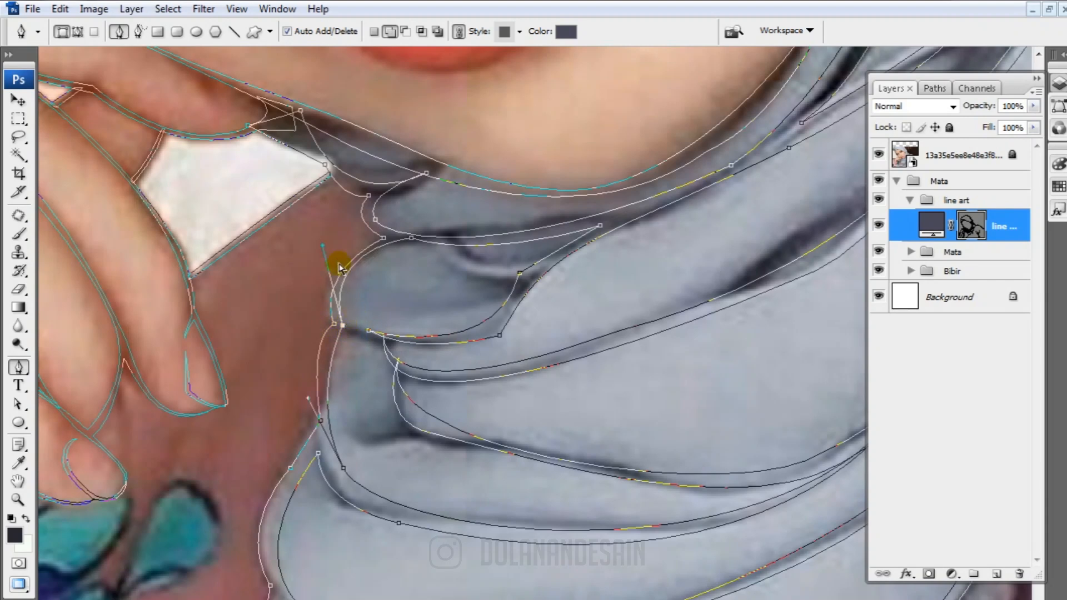
drag(595, 232, 554, 262)
drag(456, 319, 462, 324)
drag(382, 492, 410, 350)
ctrl+click(298, 228)
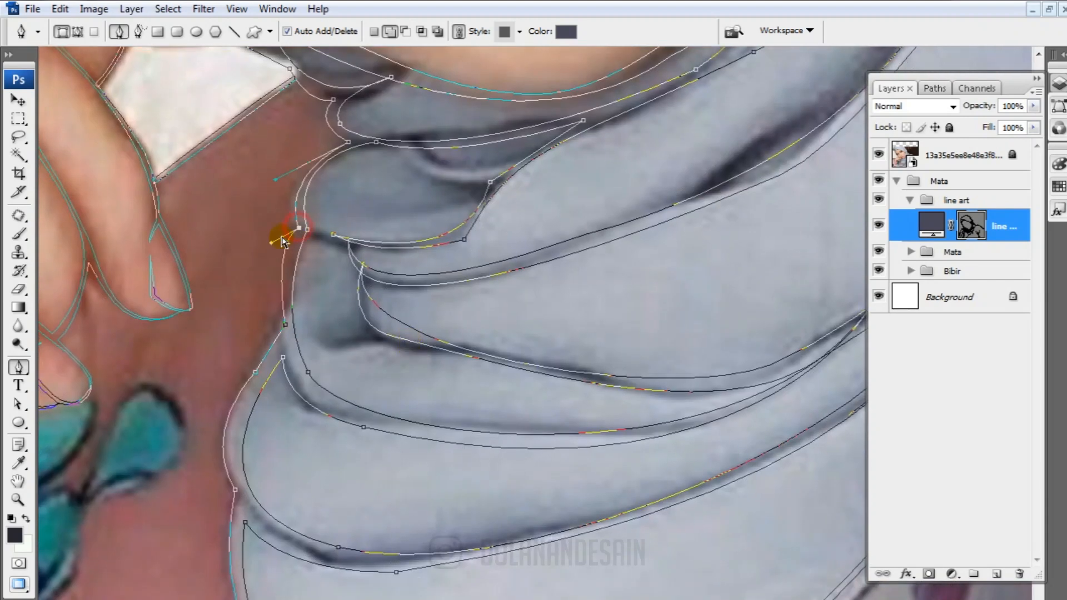
Reshape the contour curves of the headscarf's lower front folds to refine their line thickness
drag(325, 413, 383, 301)
drag(344, 244, 345, 226)
drag(397, 433, 385, 441)
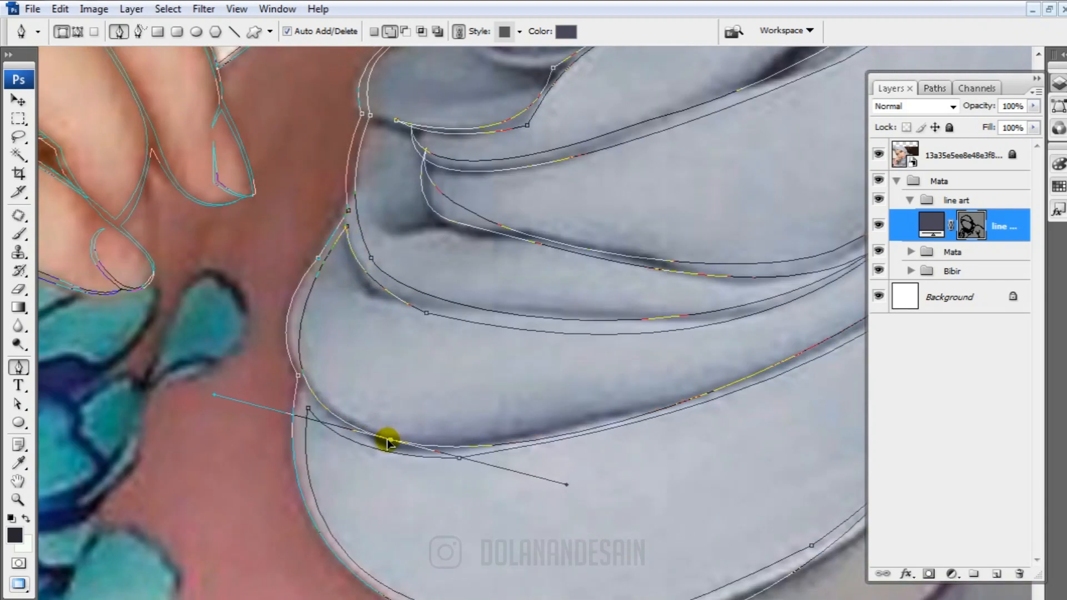
drag(405, 302, 226, 354)
drag(569, 319, 494, 359)
drag(530, 479, 545, 476)
Adjust the anchors and handles at the front end of the headscarf's middle fold line
drag(582, 320, 601, 375)
ctrl+click(368, 381)
click(204, 330)
drag(203, 329, 204, 342)
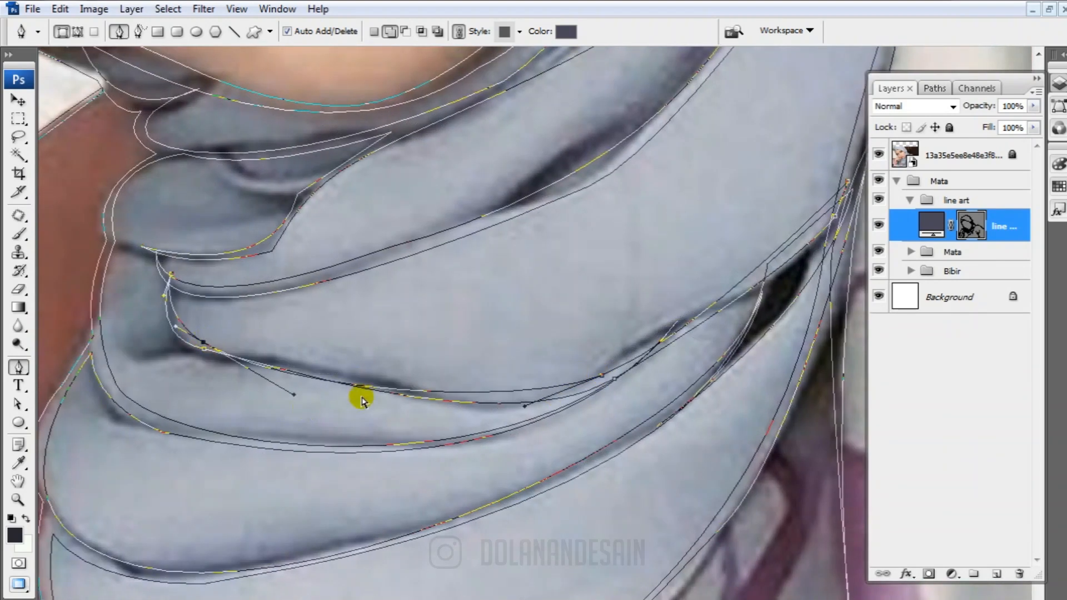
drag(295, 396, 290, 387)
Reshape the lower edge of the long headscarf fold that sweeps up from the neck
drag(649, 320, 481, 383)
drag(409, 266, 648, 355)
ctrl+click(516, 381)
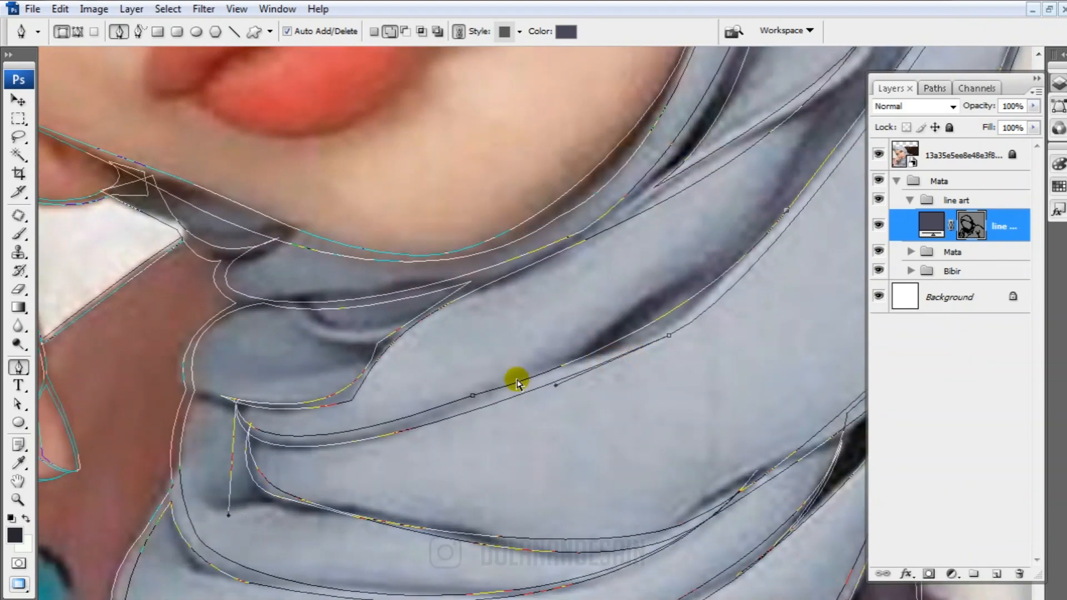
click(472, 396)
drag(472, 396, 470, 403)
Refine the curve of the short headscarf fold below the chin by moving its anchor and handles
drag(436, 314, 450, 390)
ctrl+click(388, 444)
drag(392, 419, 382, 422)
drag(353, 512, 364, 480)
click(388, 441)
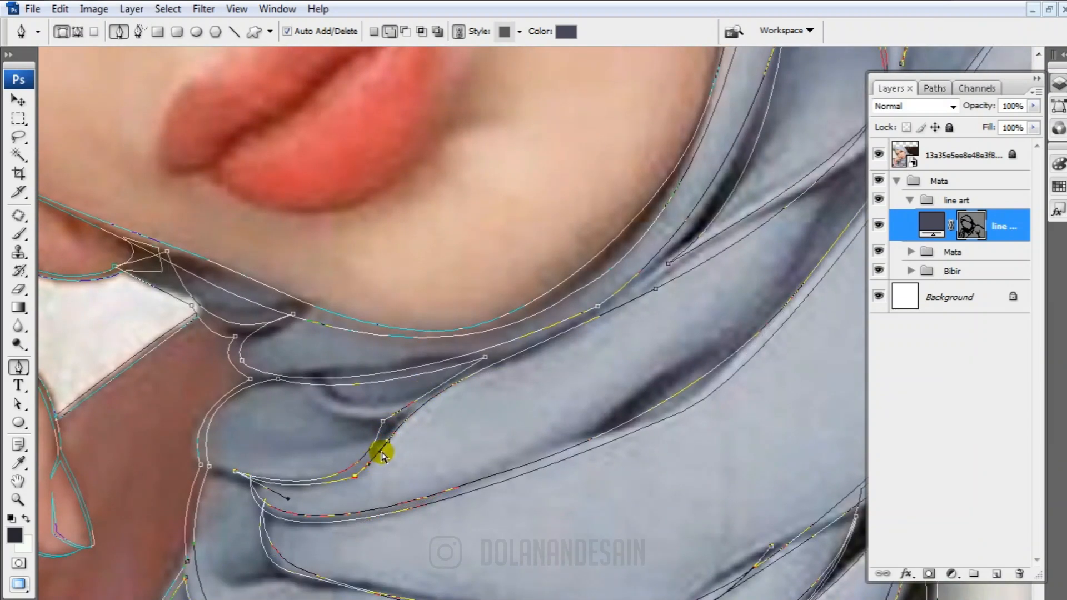
drag(388, 443, 382, 447)
Adjust the anchors and handles of the chin contour where the face meets the headscarf
drag(567, 291, 377, 475)
ctrl+click(479, 447)
drag(589, 371, 583, 353)
drag(406, 477, 552, 436)
ctrl+click(532, 434)
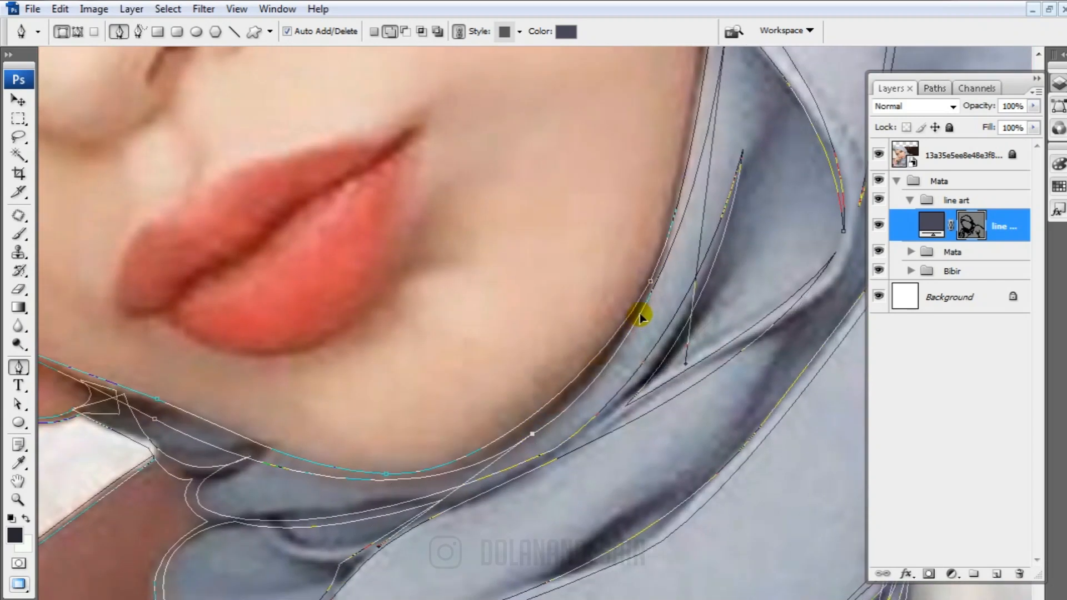
ctrl+click(369, 481)
drag(157, 399, 162, 403)
ctrl+click(385, 474)
ctrl+click(532, 435)
drag(457, 479, 479, 471)
Refine the jaw and cheek contour along the headscarf by repositioning its curve handles
click(626, 337)
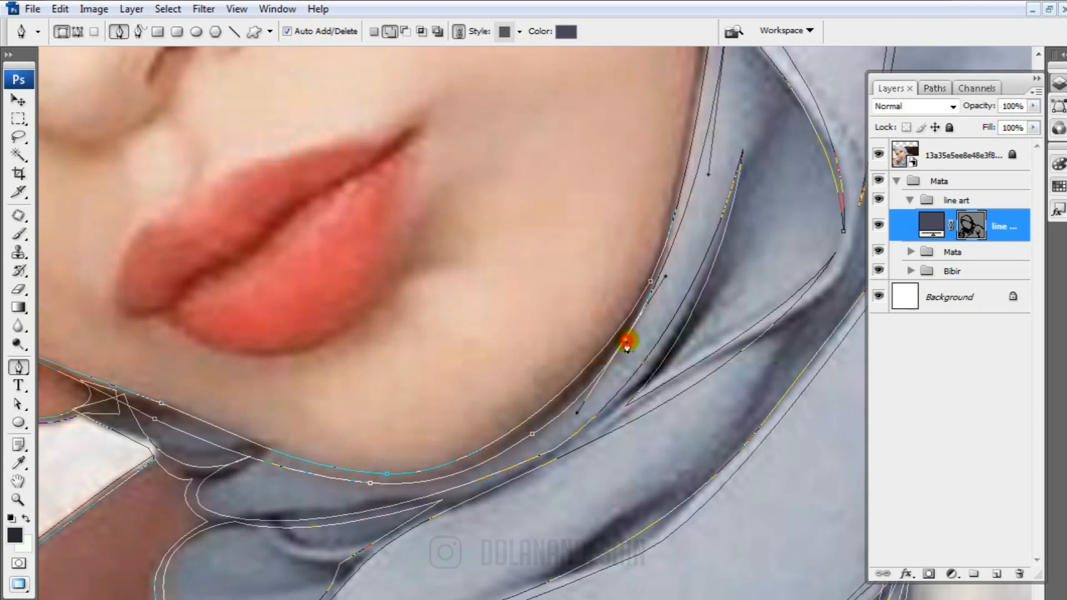
drag(626, 337, 629, 326)
drag(711, 209, 611, 410)
drag(629, 218, 625, 210)
drag(741, 381, 698, 428)
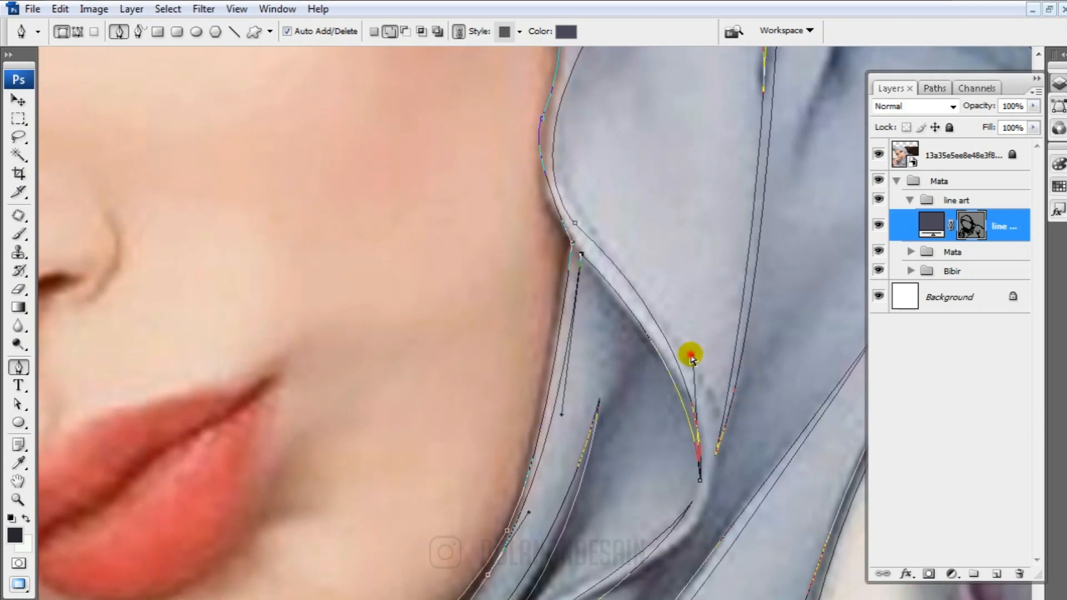
Reshape the edge of the headscarf fold that drops from the cheek notch by adjusting its end anchors and curve handles
drag(691, 354, 699, 377)
drag(701, 480, 705, 483)
drag(575, 225, 581, 240)
drag(724, 371, 723, 383)
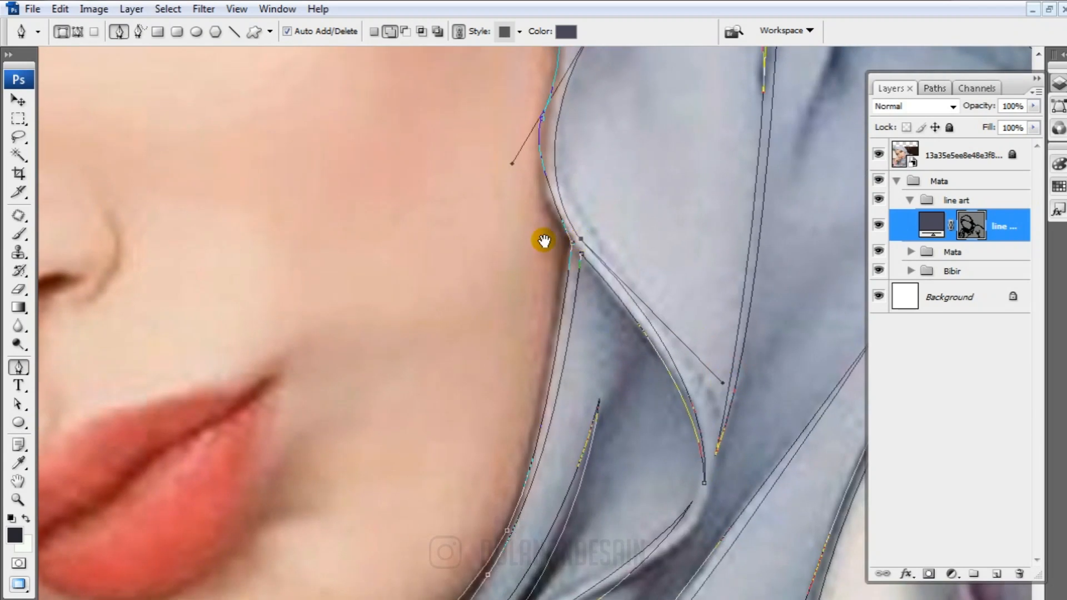
Refine the headscarf fold beside the eye and temple by adjusting the anchors and handles of its curve
drag(543, 240, 554, 573)
drag(609, 355, 604, 349)
drag(575, 300, 616, 380)
ctrl+click(455, 160)
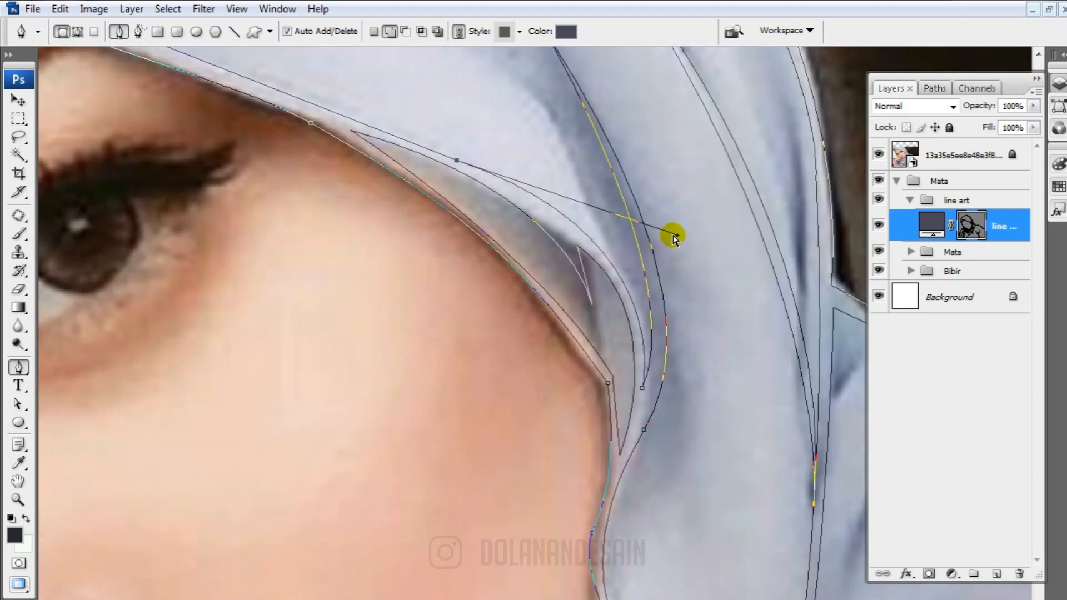
drag(678, 237, 676, 252)
ctrl+click(595, 308)
drag(622, 442, 638, 323)
drag(624, 416, 481, 371)
ctrl+click(495, 305)
Cut a small looped opening out of the sleeve bow's knot with a Pen path in subtract mode
drag(388, 329, 778, 578)
drag(258, 167, 778, 533)
drag(360, 528, 422, 111)
drag(444, 533, 478, 67)
drag(489, 567, 650, 322)
drag(303, 309, 426, 278)
click(971, 225)
click(971, 225)
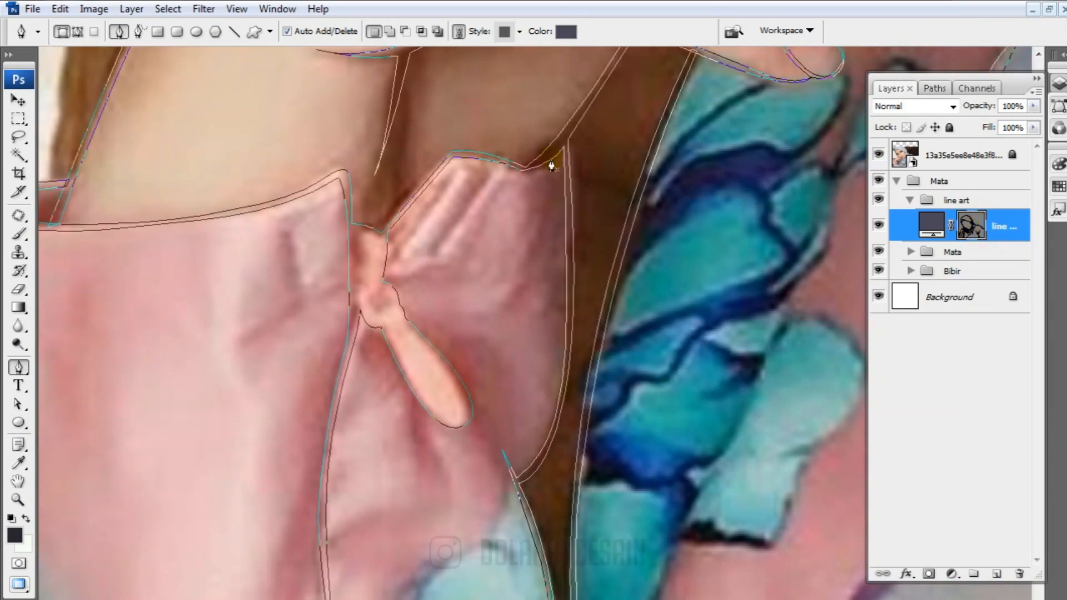
click(406, 32)
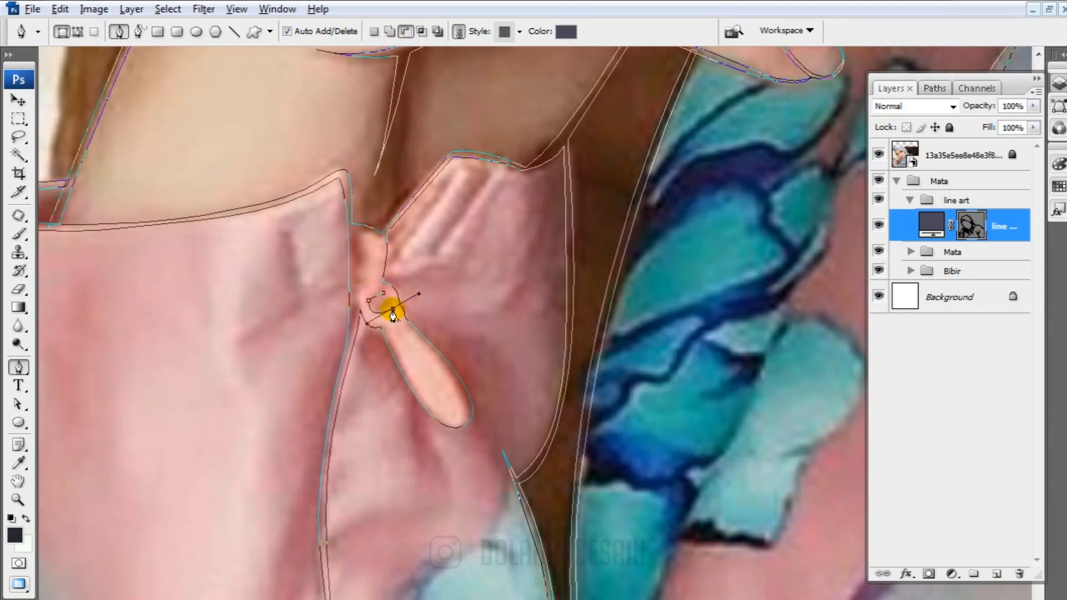
drag(444, 345, 529, 132)
drag(655, 469, 411, 528)
drag(714, 453, 460, 512)
key(ctrl+minus)
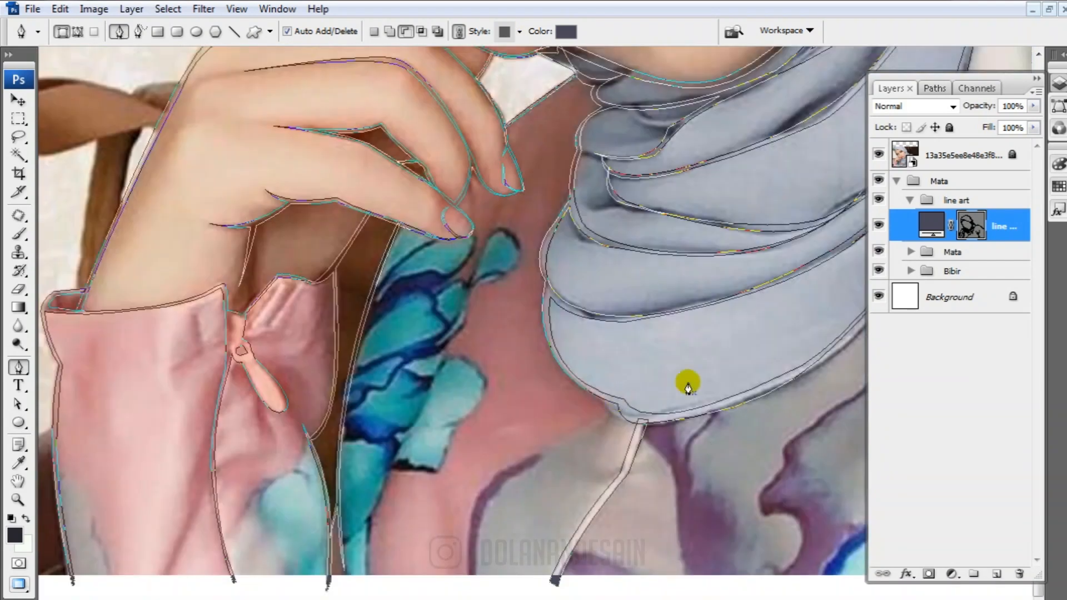
Trace the garment's front edge along the blue pattern as a thin closed shape in add mode, from below the fingertip to the photo's lower edge
click(971, 225)
click(971, 225)
click(392, 32)
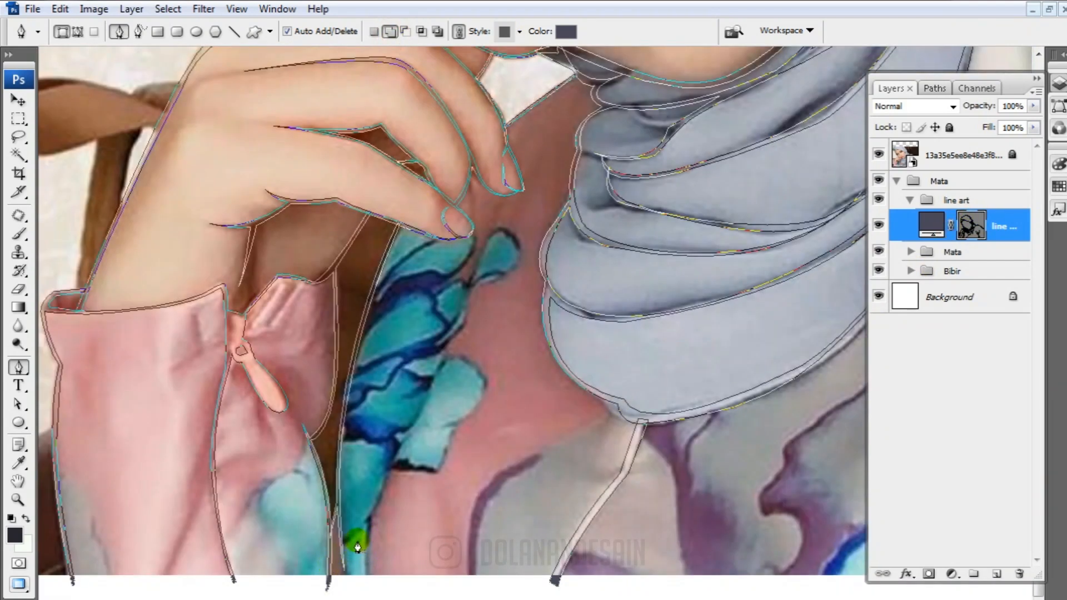
click(363, 575)
drag(404, 439, 436, 395)
drag(472, 273, 477, 242)
alt+click(472, 274)
drag(407, 444, 362, 498)
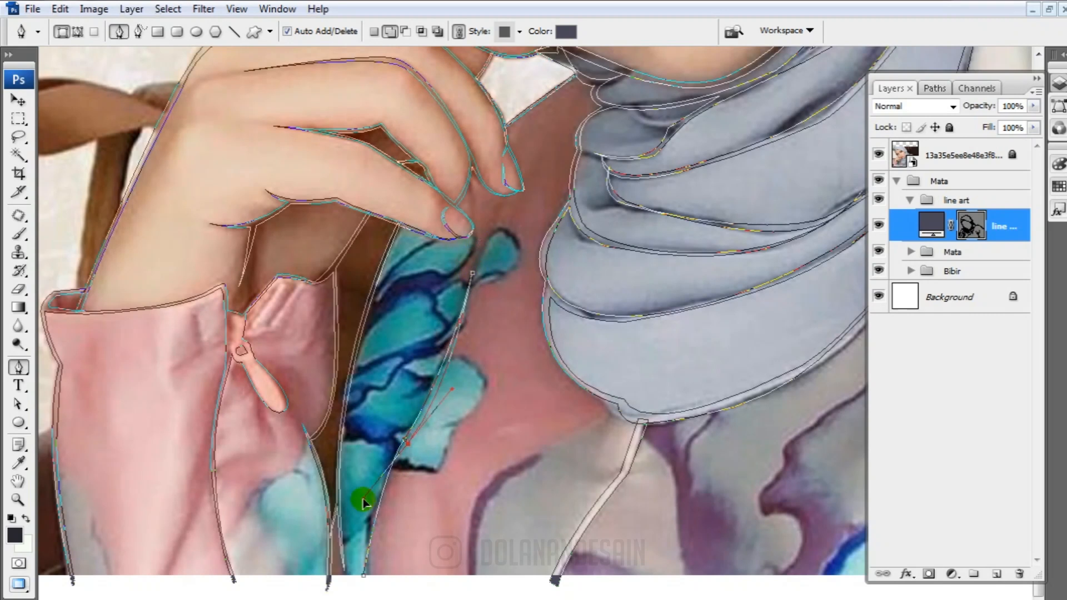
alt+click(408, 443)
click(367, 583)
drag(364, 576, 377, 505)
click(364, 575)
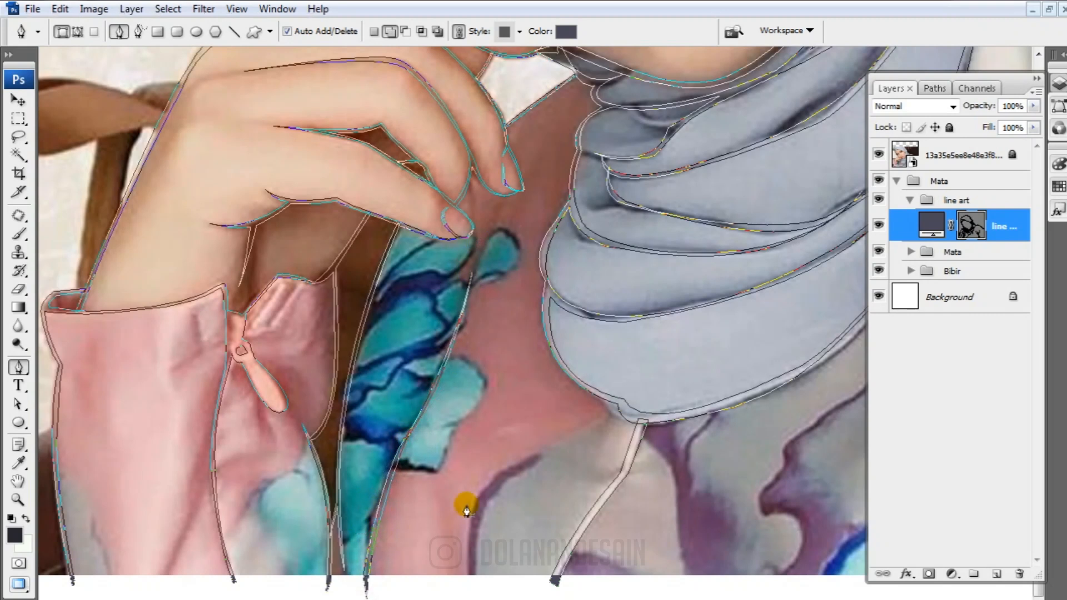
Adjust the anchors at the bend of the garment seam line below the headscarf
scroll(693, 503, right, 4)
ctrl+click(404, 421)
ctrl+click(386, 477)
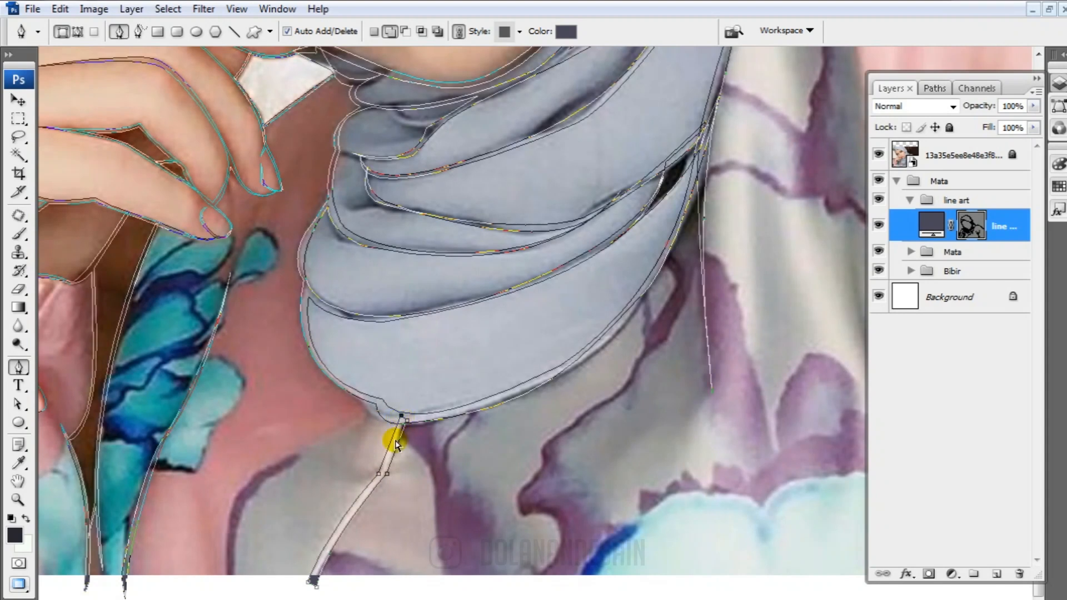
ctrl+click(380, 474)
Refine the long diagonal headscarf fold across the neck by editing the anchors along its curve
drag(703, 187, 487, 476)
drag(452, 532, 602, 543)
ctrl+click(478, 430)
ctrl+click(572, 361)
ctrl+click(515, 414)
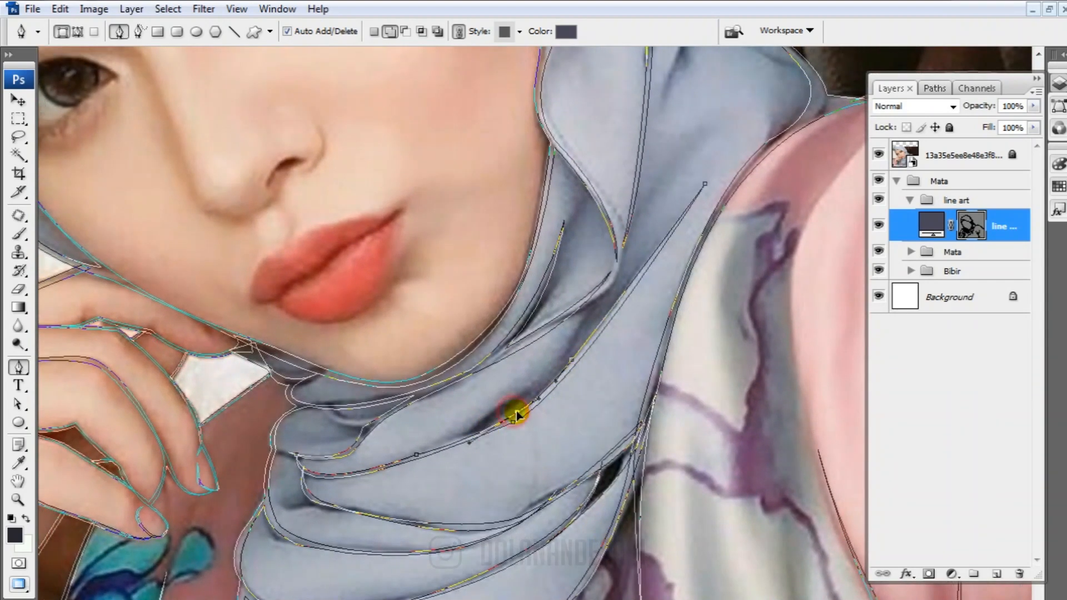
Adjust the anchors of the small inner headscarf fold beside the outer corner of the eye
drag(524, 347, 580, 490)
drag(346, 156, 510, 425)
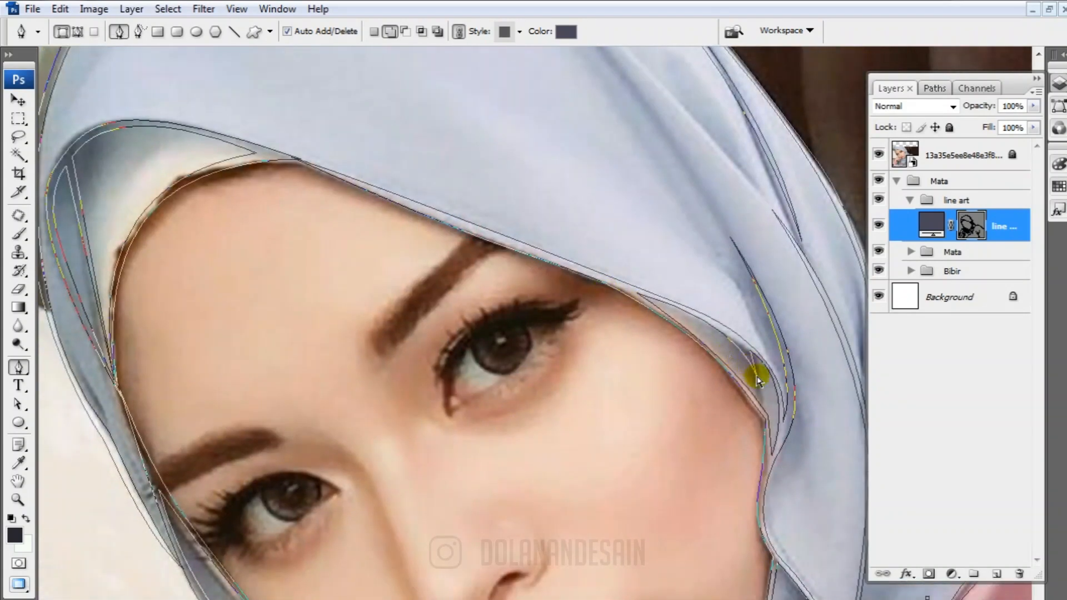
drag(758, 381, 761, 396)
mouse_move(733, 348)
mouse_down()
mouse_move(742, 355)
mouse_move(738, 346)
mouse_up()
drag(767, 410, 680, 428)
ctrl+click(685, 383)
drag(715, 372, 721, 379)
Reshape the top of the shoulder contour next to the headscarf by moving its anchors and curve handles
drag(626, 338, 380, 11)
drag(674, 248, 443, 481)
ctrl+click(547, 421)
drag(512, 431, 470, 447)
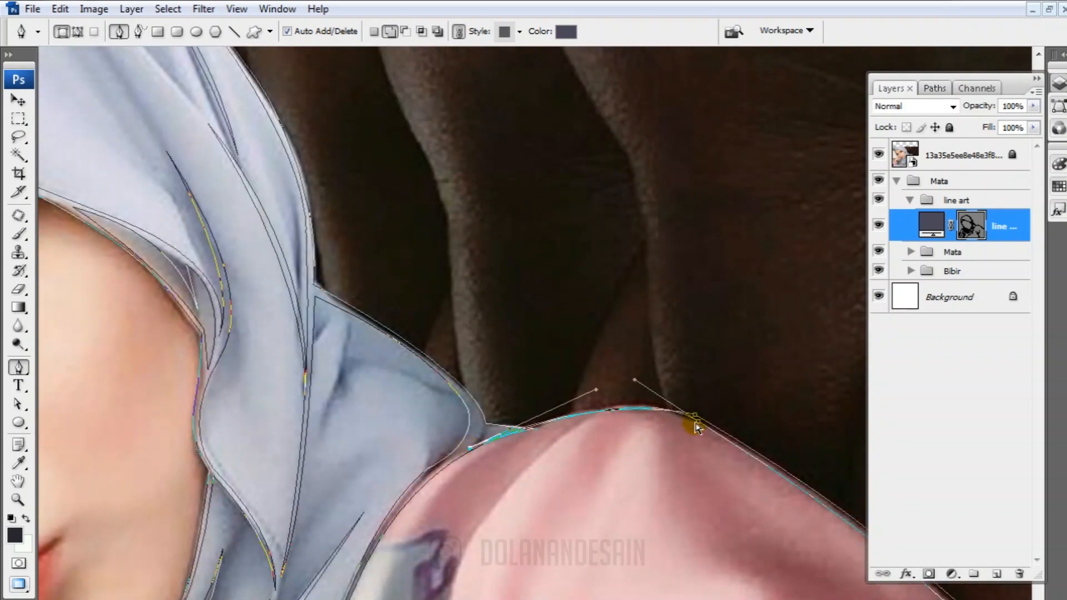
drag(698, 421, 706, 428)
ctrl+click(695, 415)
drag(597, 387, 614, 379)
Hide the reference photo and compare the line art with it at full view
drag(684, 478, 683, 230)
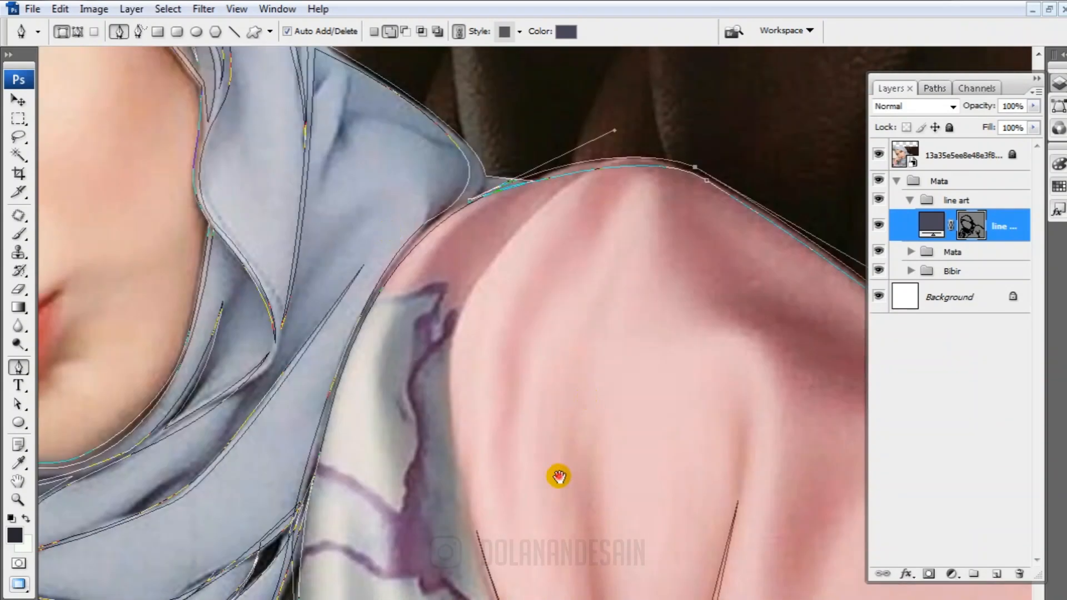
drag(557, 476, 713, 138)
drag(412, 437, 265, 401)
ctrl+click(664, 451)
key(ctrl+minus)
key(ctrl+minus)
key(ctrl+minus)
key(ctrl+minus)
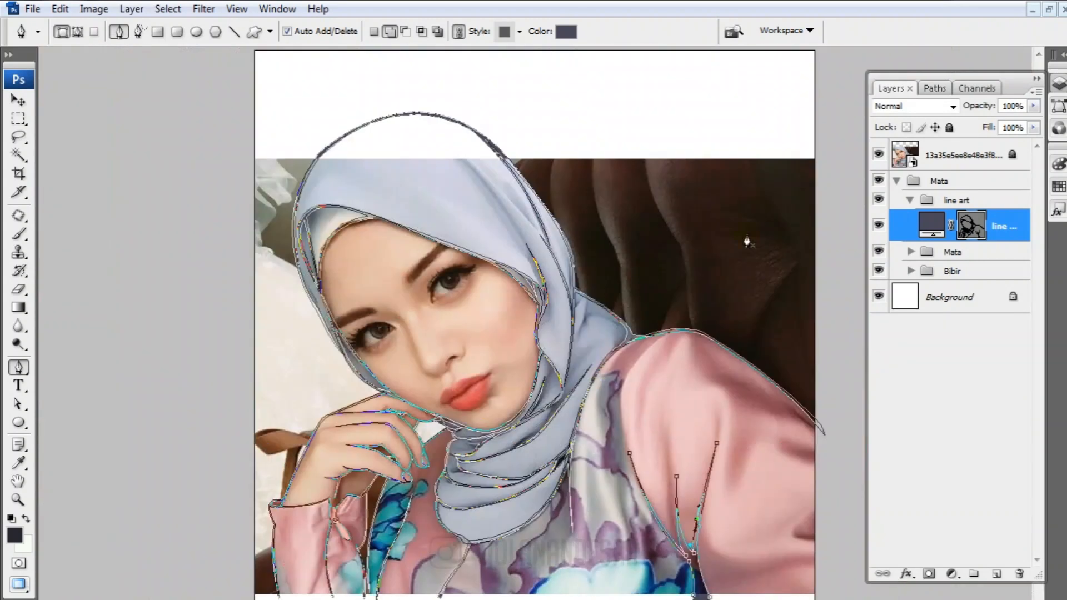
click(878, 154)
click(939, 233)
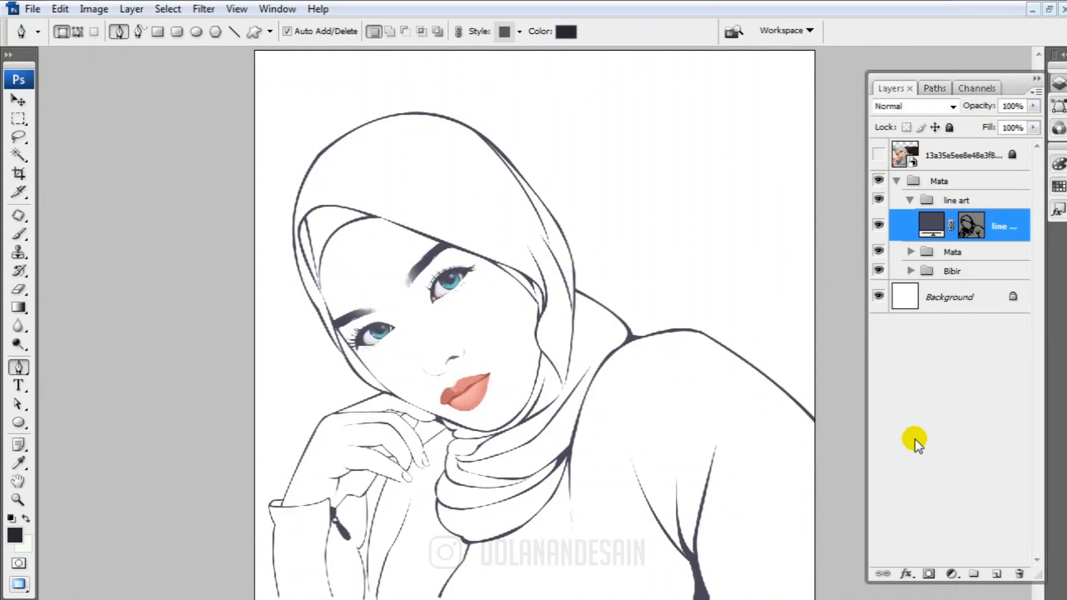
click(878, 155)
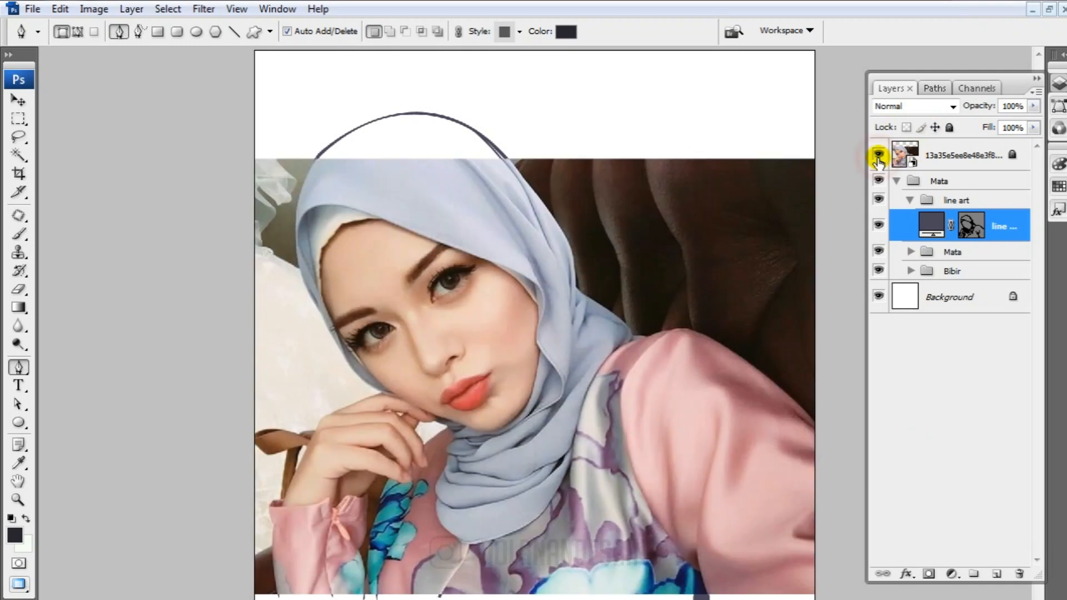
click(878, 156)
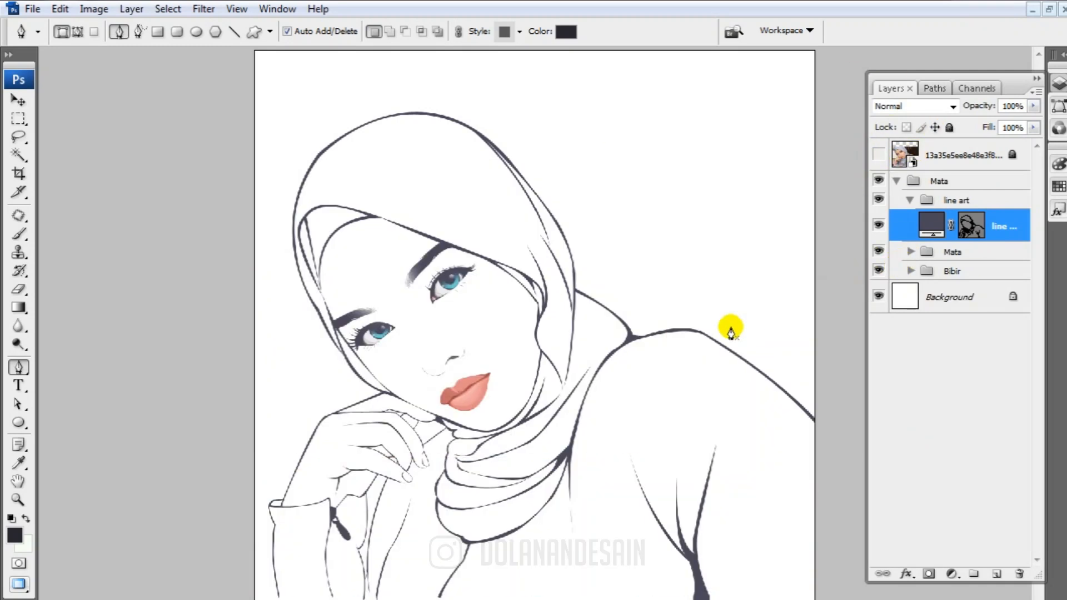
Examine the headscarf, face, hand and shoulder lines up close with the vector path shown and hidden
click(968, 225)
key(ctrl+plus)
key(ctrl+plus)
mouse_move(712, 393)
mouse_down()
mouse_move(634, 374)
mouse_move(635, 351)
mouse_up()
ctrl+click(790, 320)
ctrl+click(810, 322)
ctrl+click(654, 340)
drag(452, 238, 528, 340)
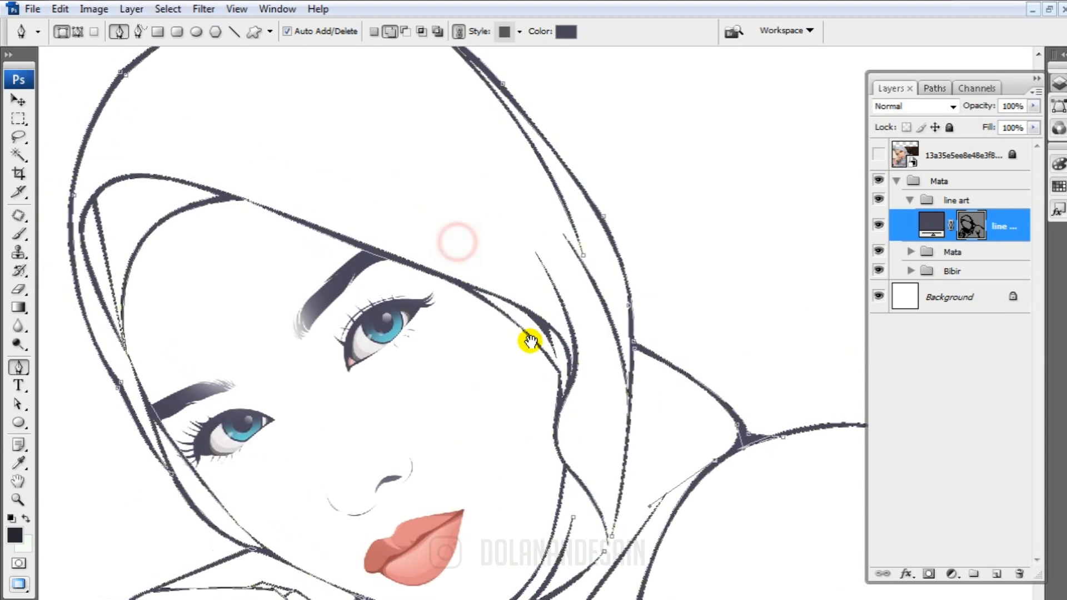
drag(376, 485, 429, 260)
drag(755, 449, 676, 293)
click(975, 225)
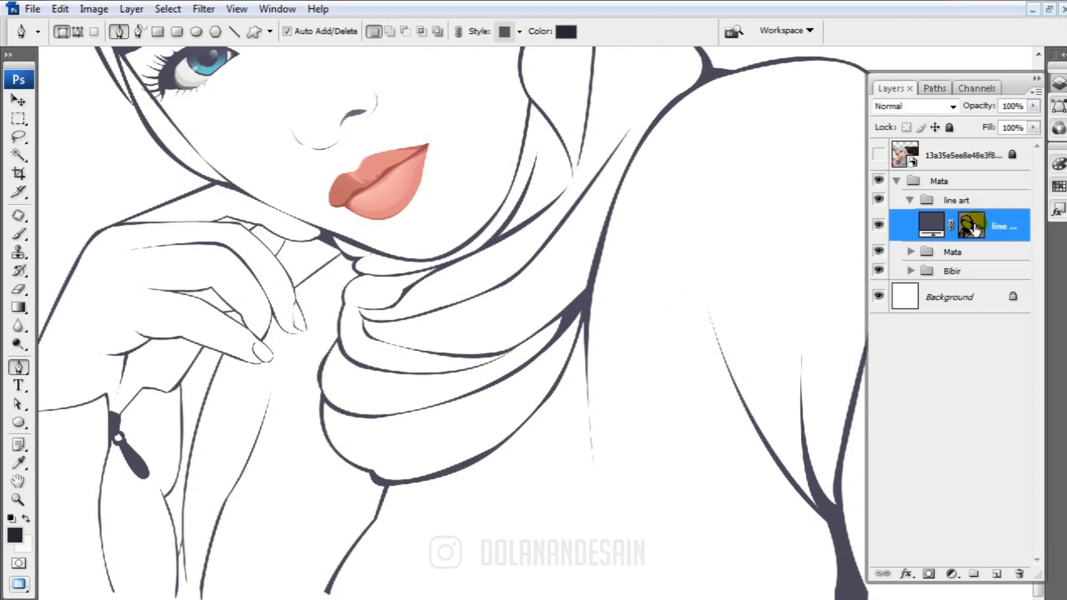
click(975, 224)
Reshape the small headscarf fold under the chin beside the fingertip by repositioning its curve handle
click(975, 225)
key(ctrl+minus)
key(ctrl+plus)
key(ctrl+plus)
key(ctrl+plus)
key(ctrl+plus)
drag(50, 389, 816, 305)
click(975, 225)
ctrl+click(604, 335)
drag(487, 390, 485, 378)
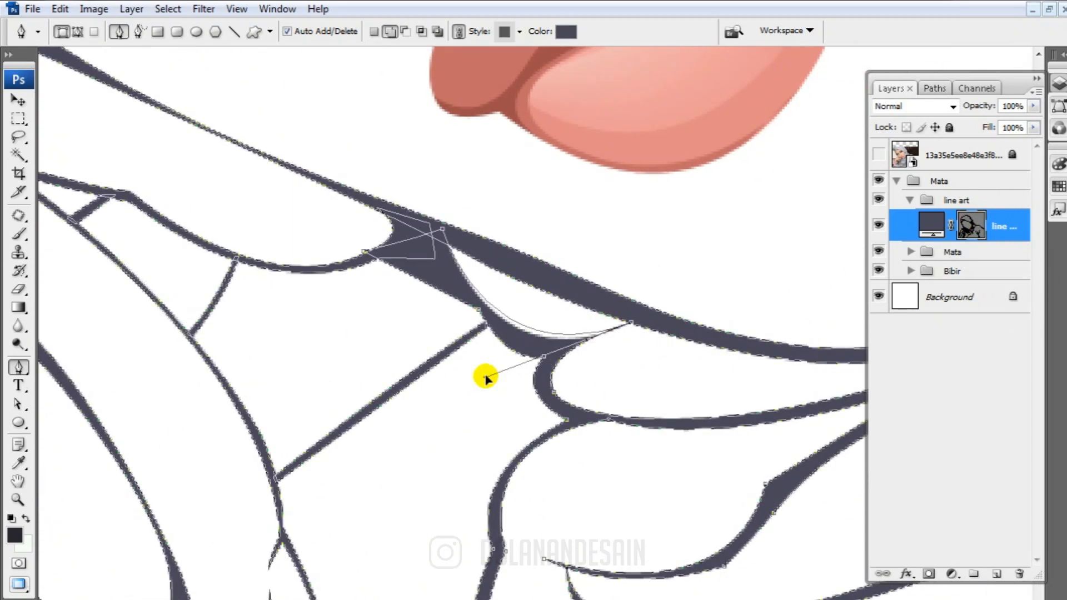
click(971, 224)
Check the whole line art with its vector path outline shown and hidden
key(ctrl+minus)
key(ctrl+minus)
key(ctrl+minus)
key(ctrl+minus)
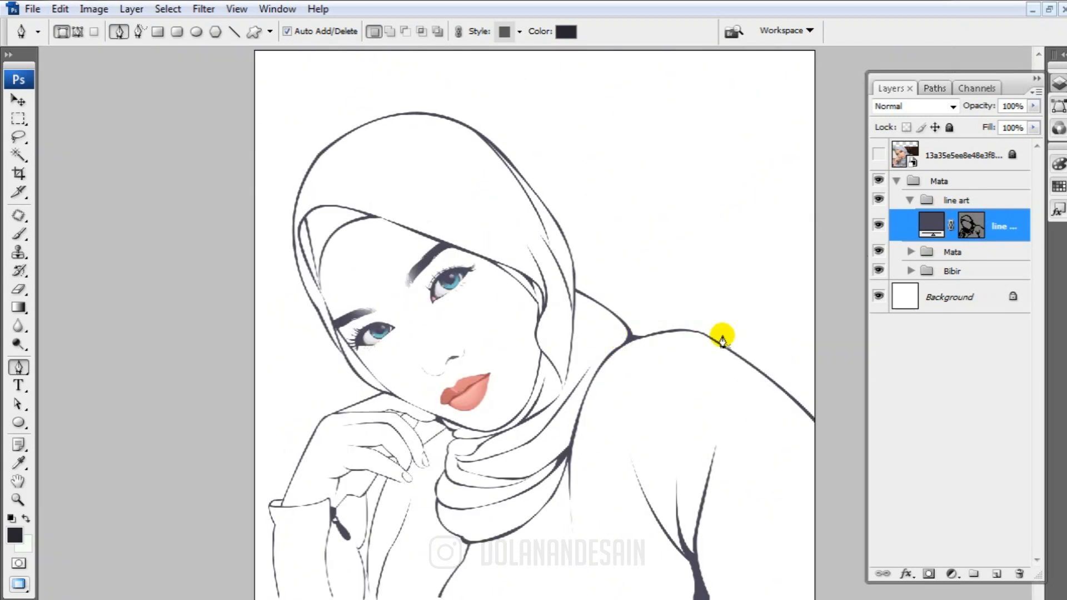
click(966, 228)
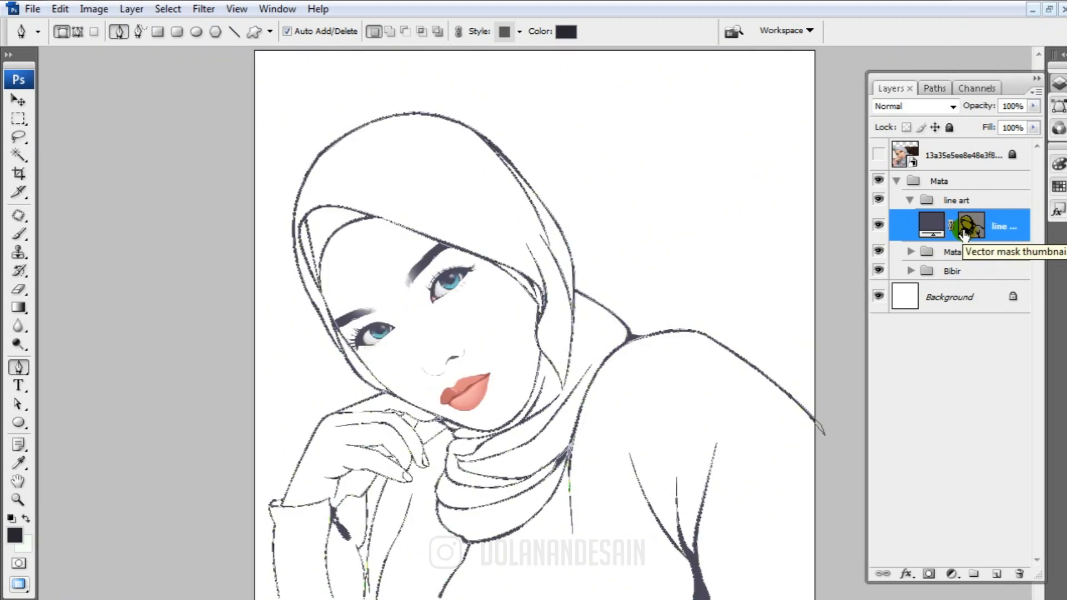
click(964, 234)
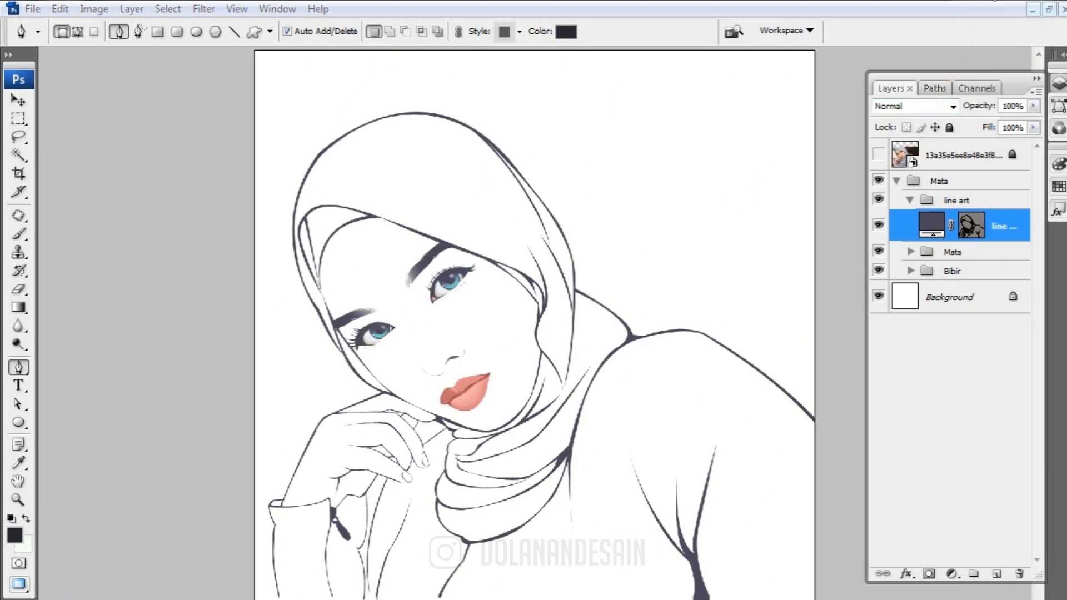